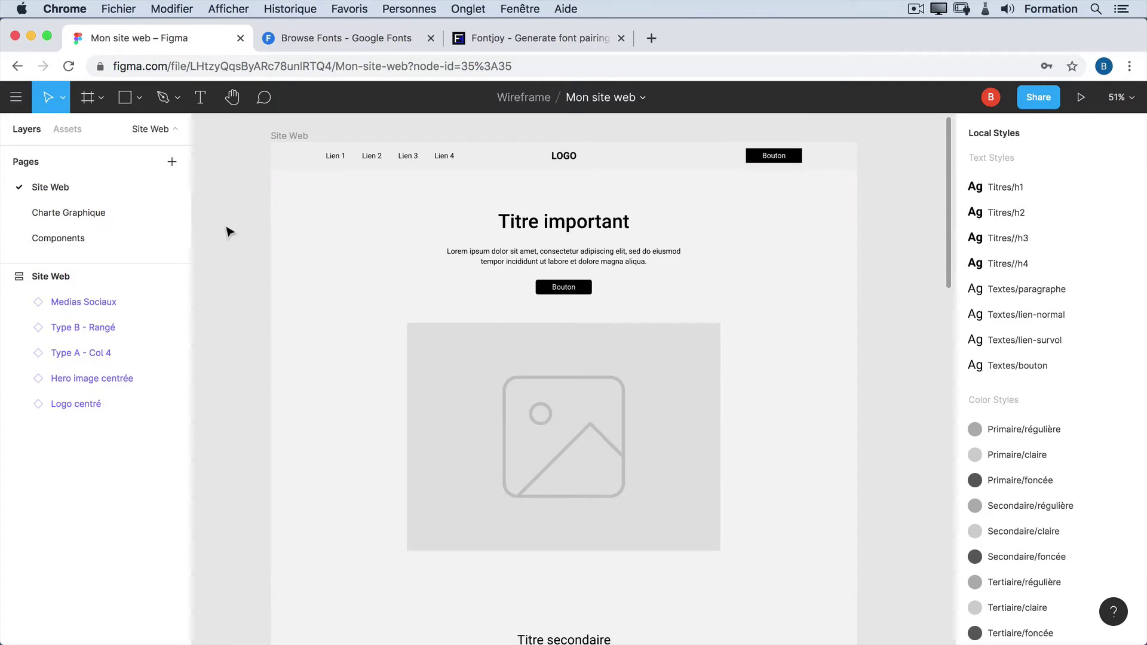
# - Open the Charte Graphique page and bring its Typographie frame into close view to examine the font choices
pyautogui.click(116, 210)
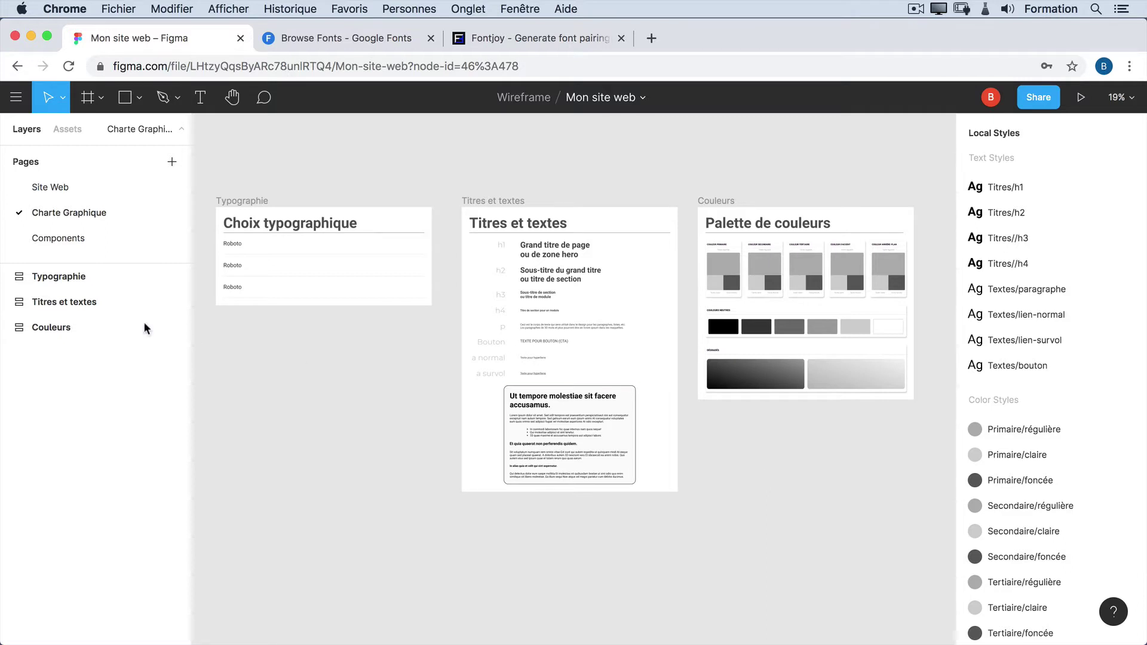
pyautogui.doubleClick(20, 279)
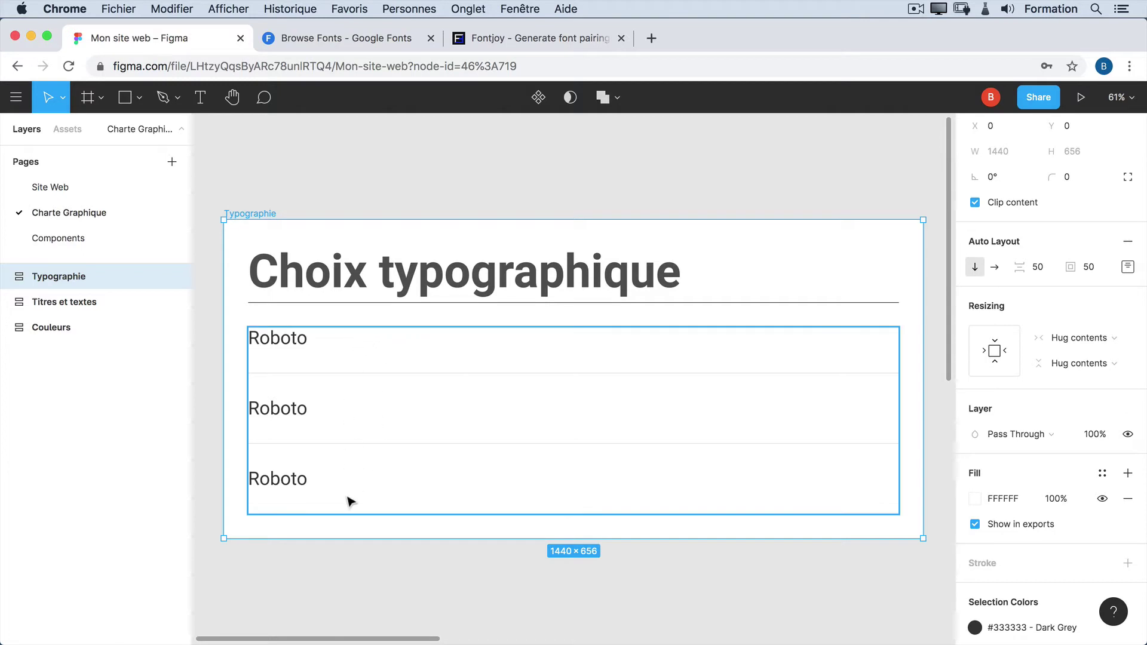
pyautogui.click(356, 575)
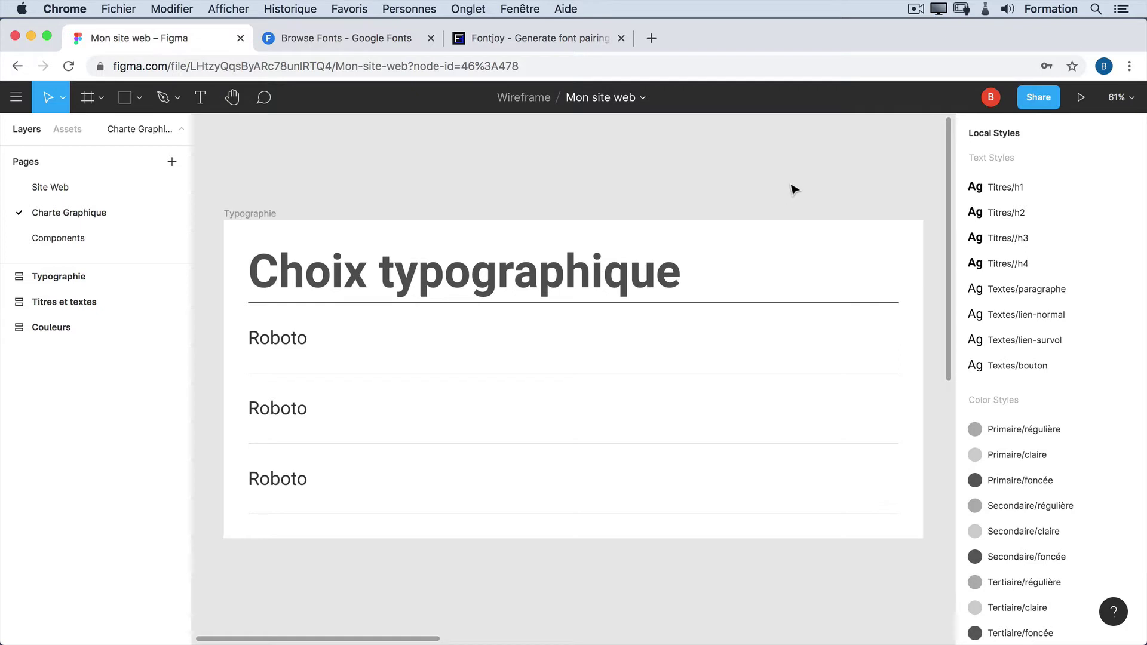
# - Switch to Google Fonts and look through the catalogue of font families
pyautogui.click(347, 43)
pyautogui.scroll(-1, 696, 280)
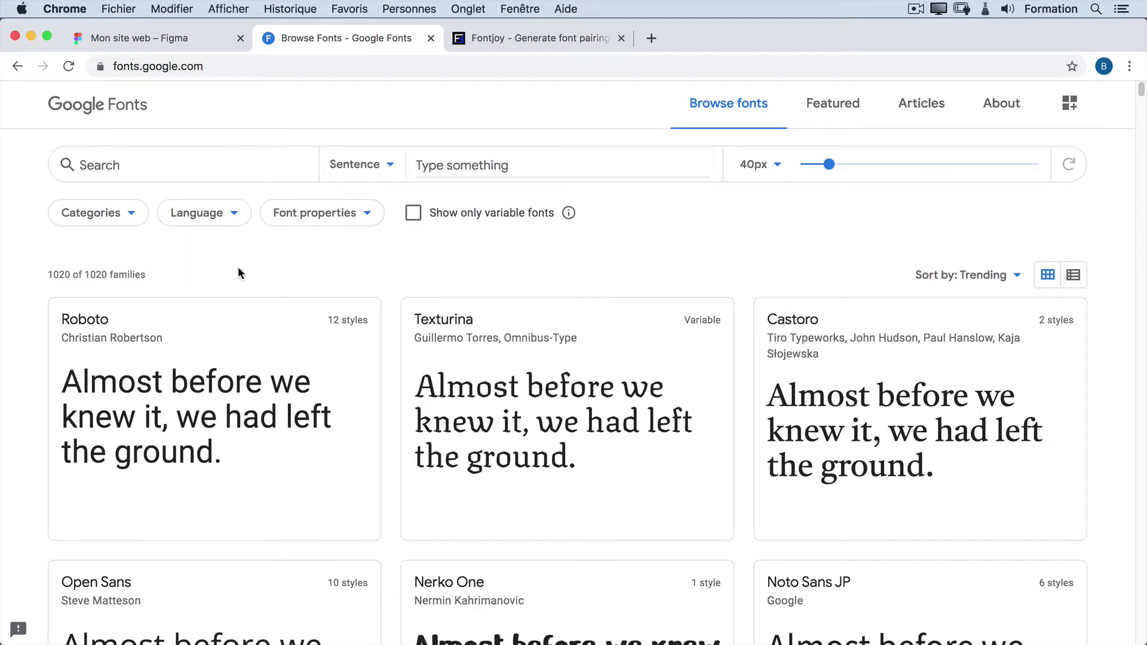
pyautogui.scroll(-5, 285, 299)
pyautogui.scroll(-5, 383, 376)
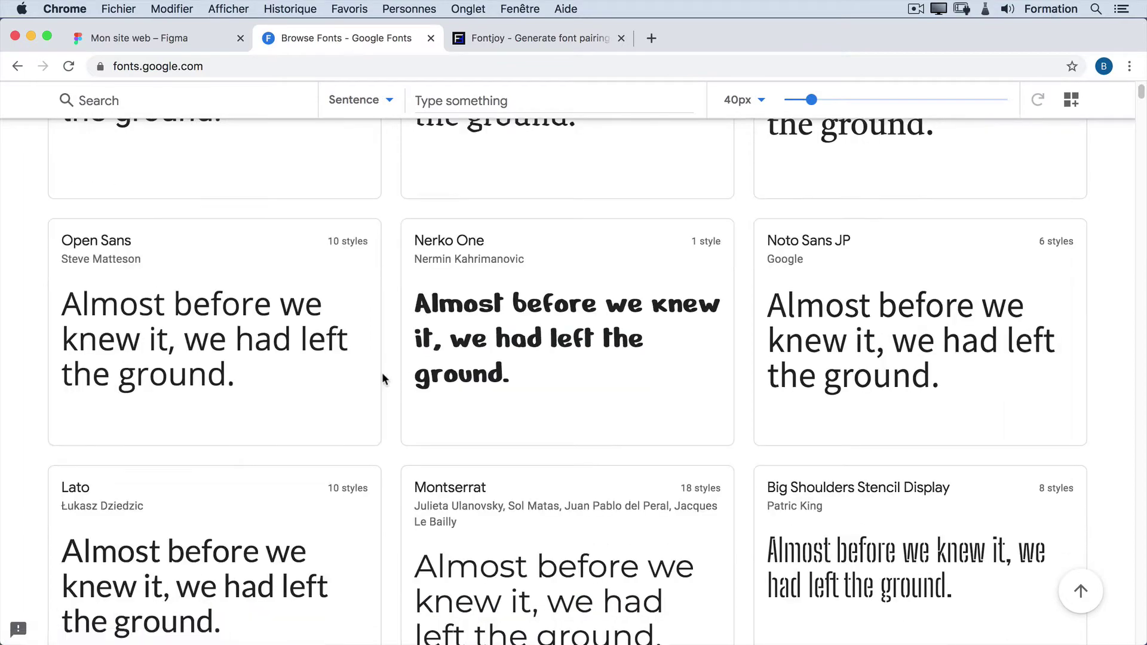
pyautogui.scroll(-10, 390, 382)
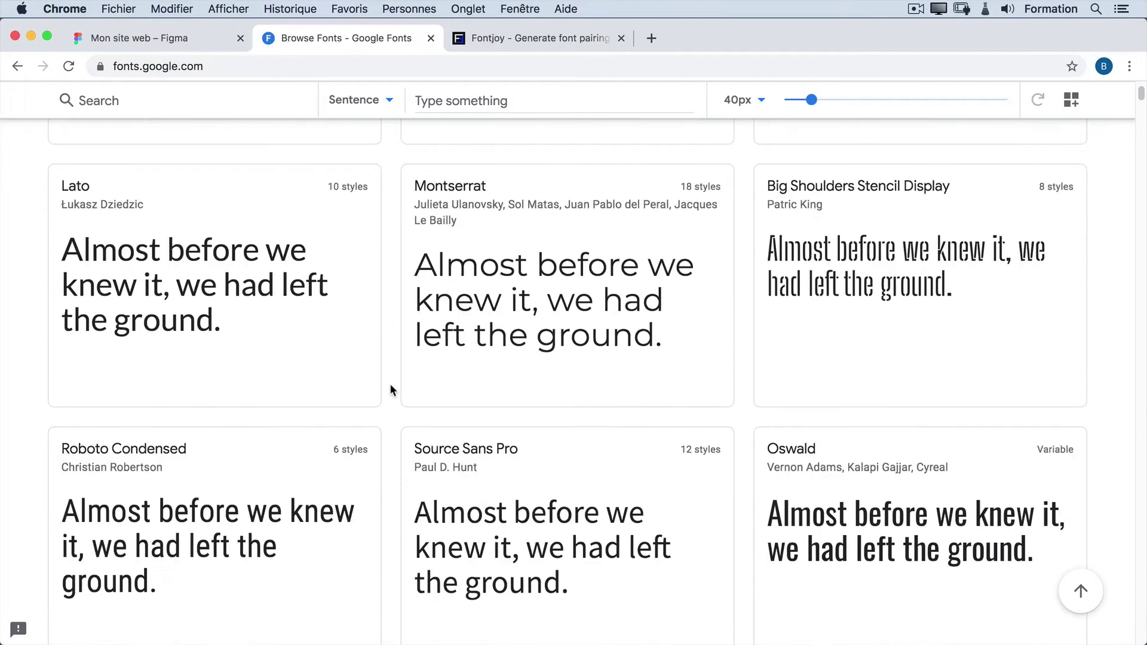
pyautogui.scroll(-6, 392, 388)
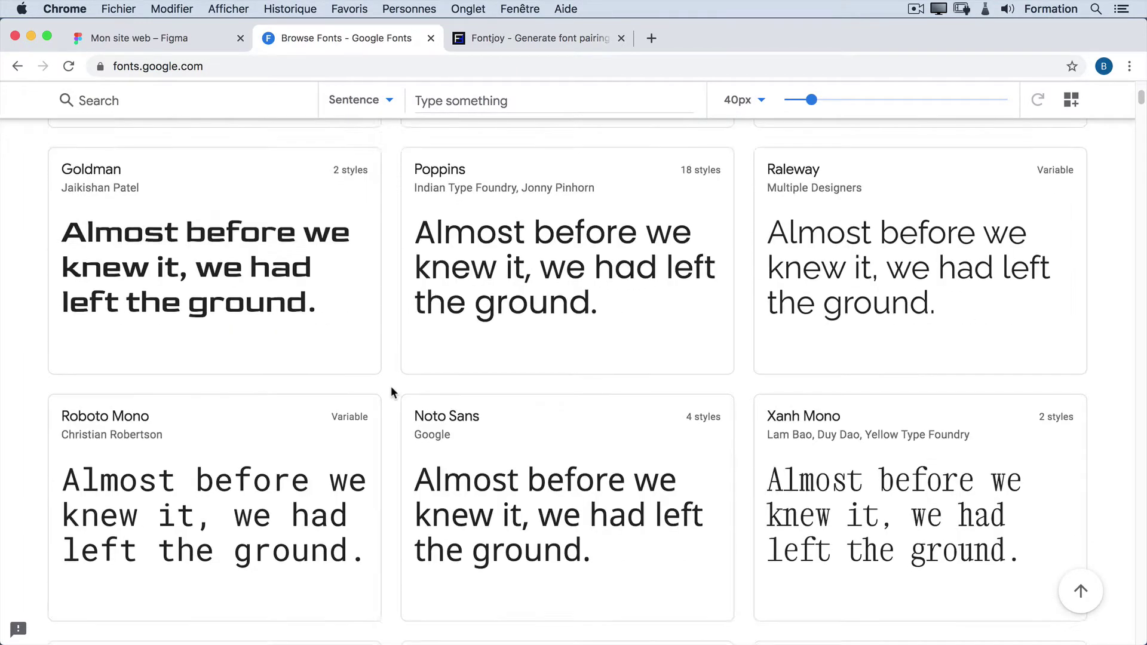
pyautogui.scroll(-2, 392, 387)
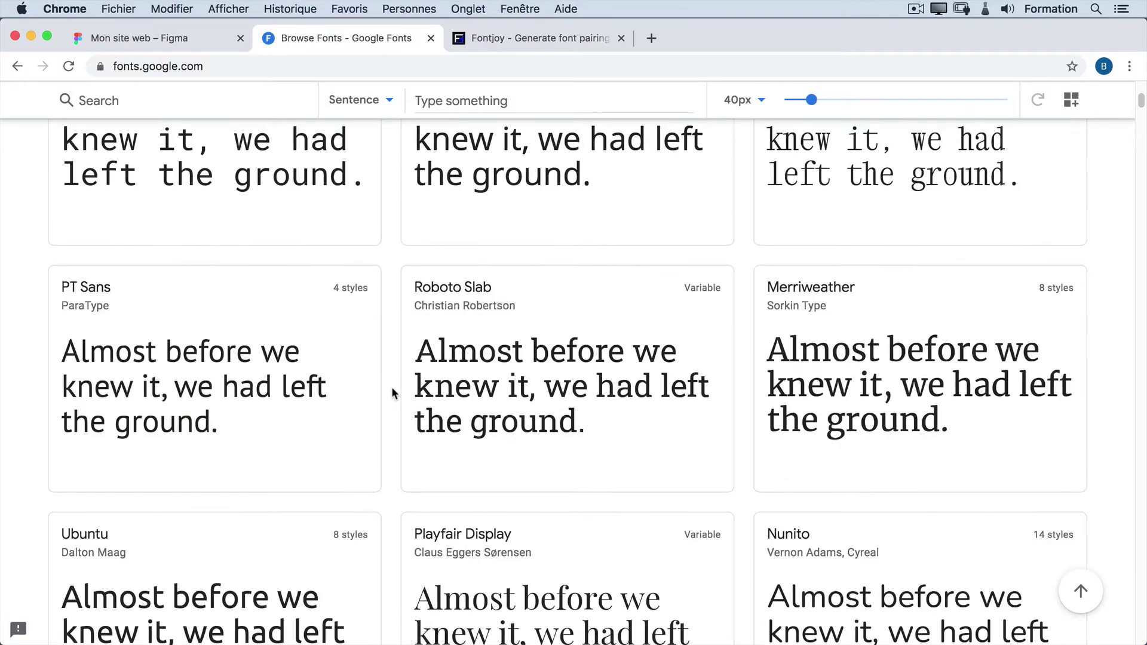
pyautogui.scroll(12, 392, 388)
pyautogui.scroll(10, 392, 387)
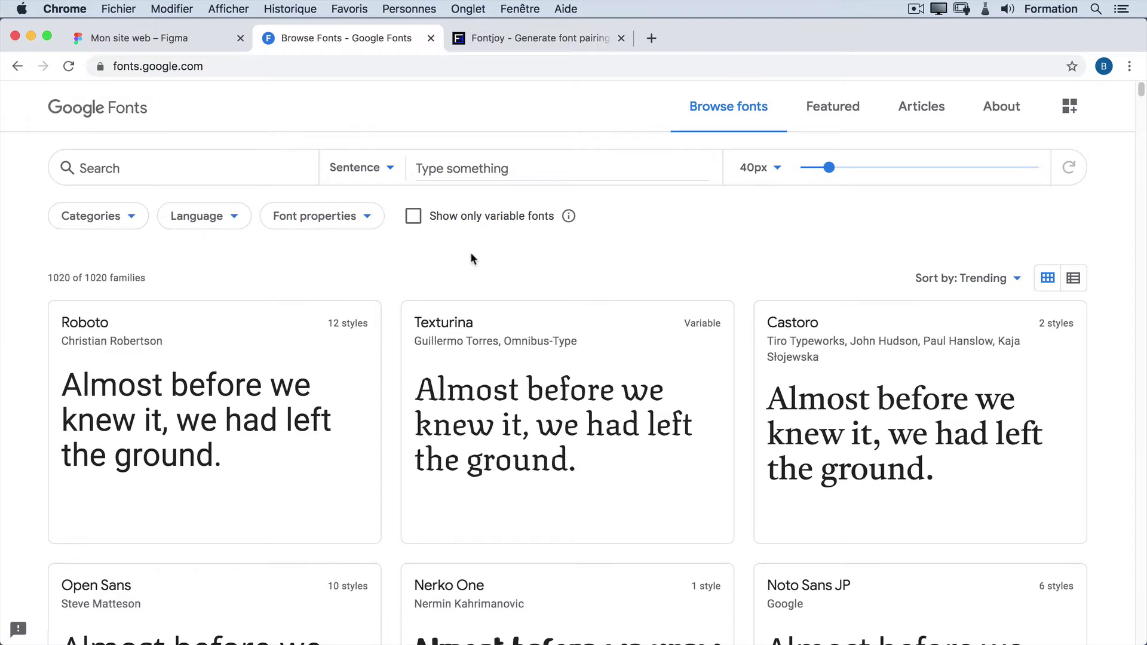
# - Switch to Fontjoy and generate a font pairing, examining its heading, subheading and body text
pyautogui.click(498, 39)
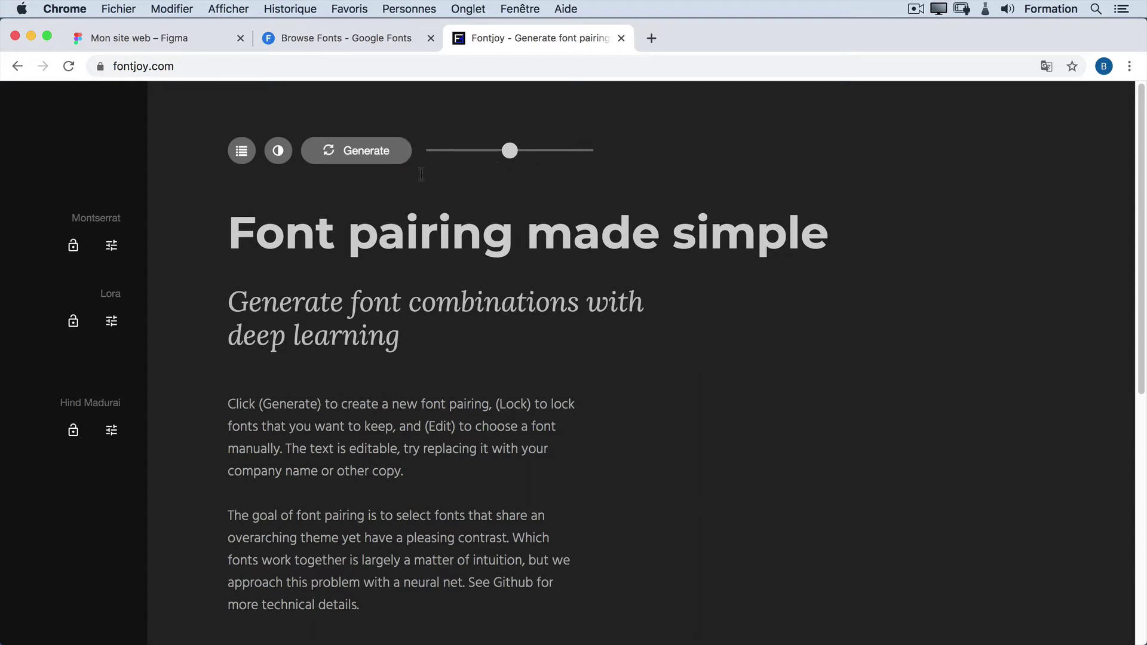
pyautogui.click(367, 153)
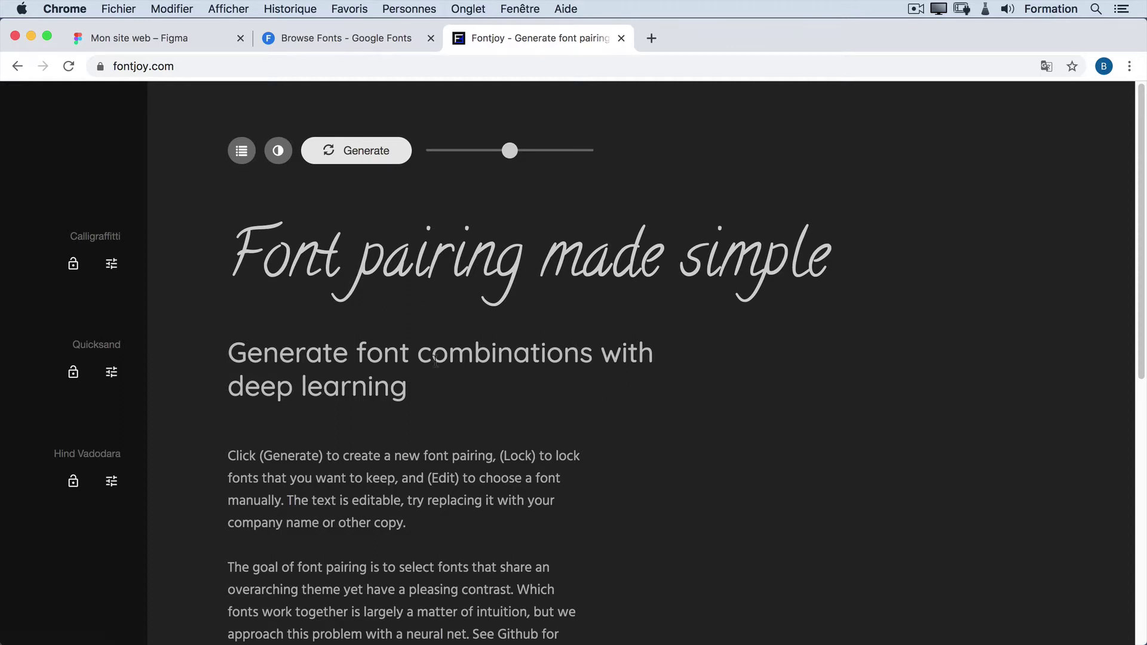
pyautogui.moveTo(358, 258); pyautogui.dragTo(831, 259)
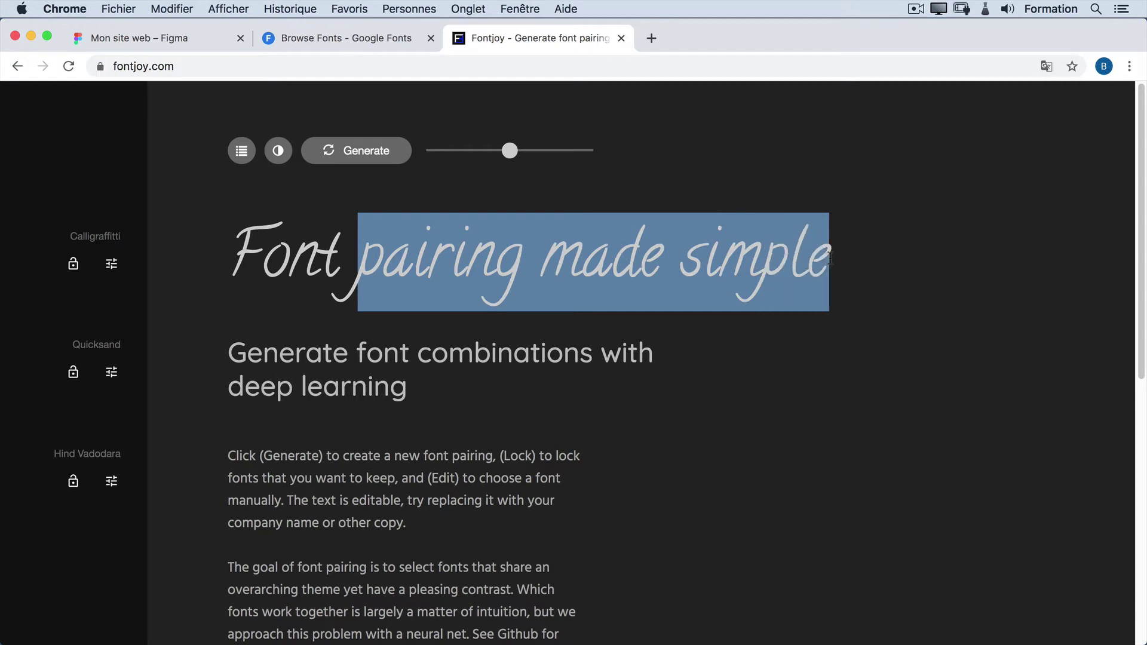
pyautogui.moveTo(246, 355); pyautogui.dragTo(352, 387)
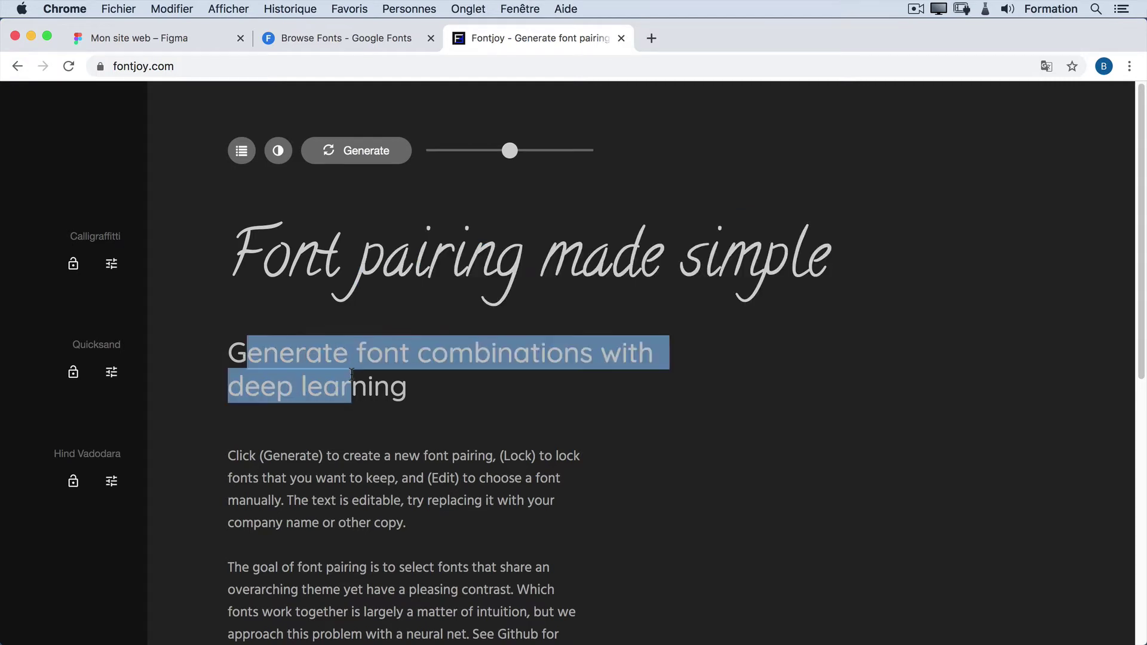
pyautogui.moveTo(297, 481); pyautogui.dragTo(429, 526)
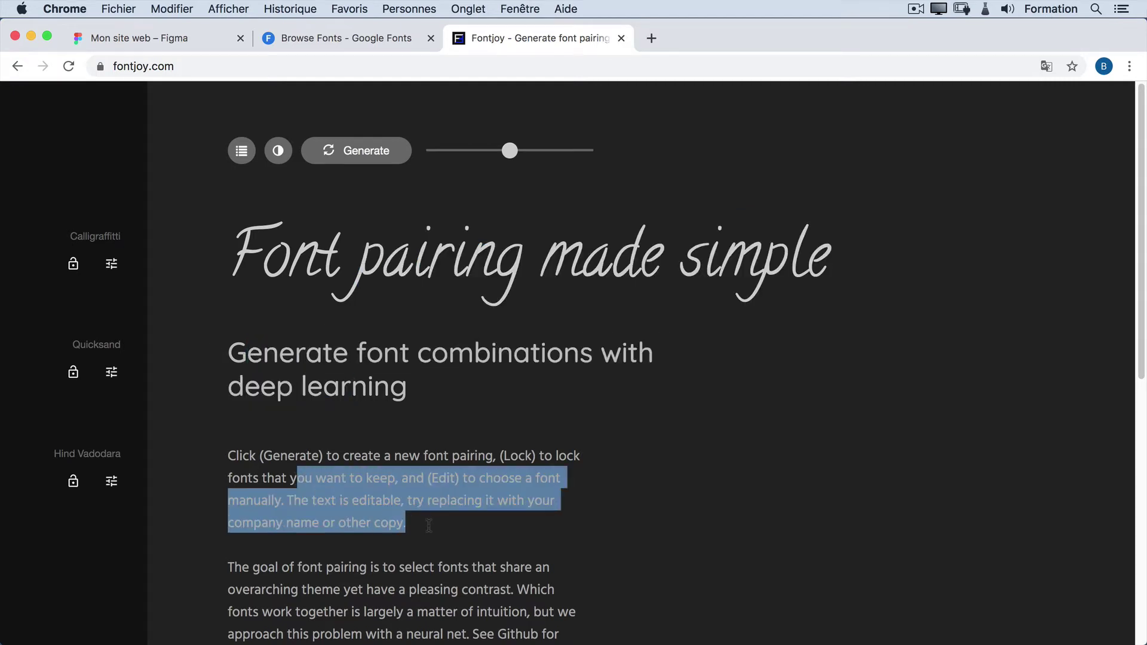
pyautogui.click(676, 524)
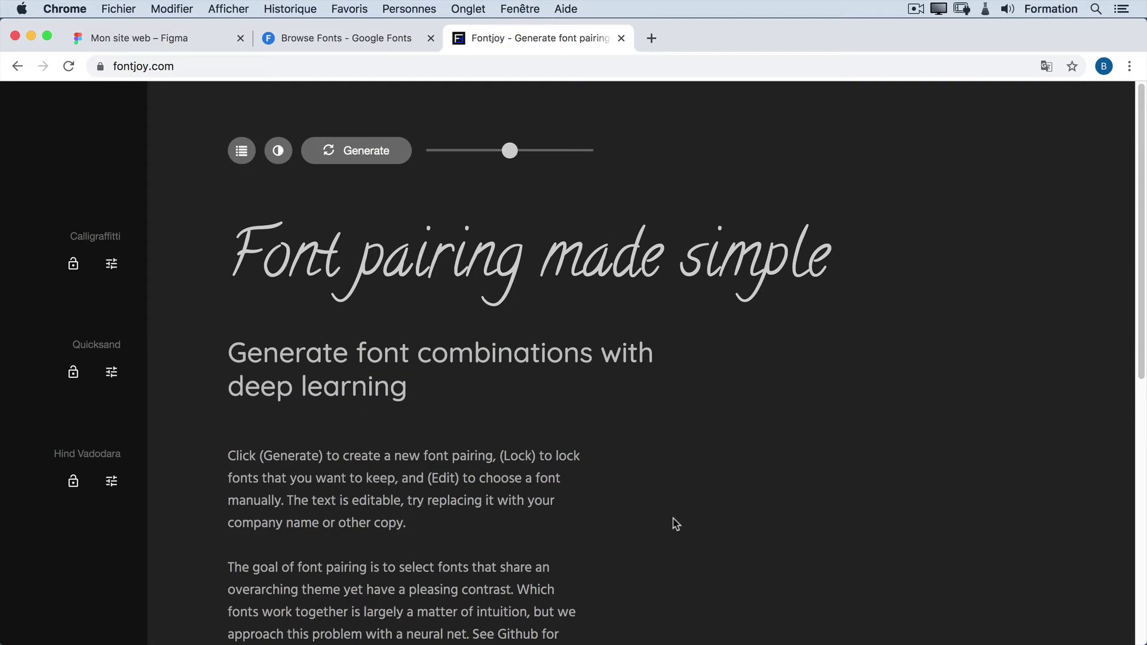
# - Generate another font pairing and preview it on a light background before restoring the dark one
pyautogui.click(374, 155)
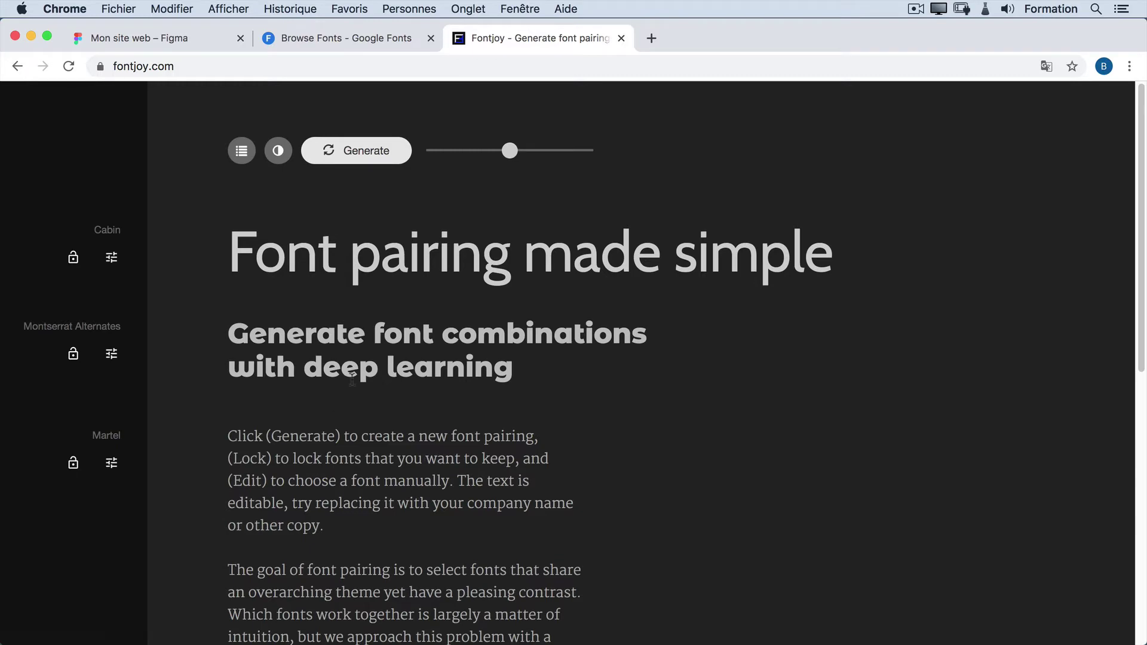
pyautogui.click(279, 150)
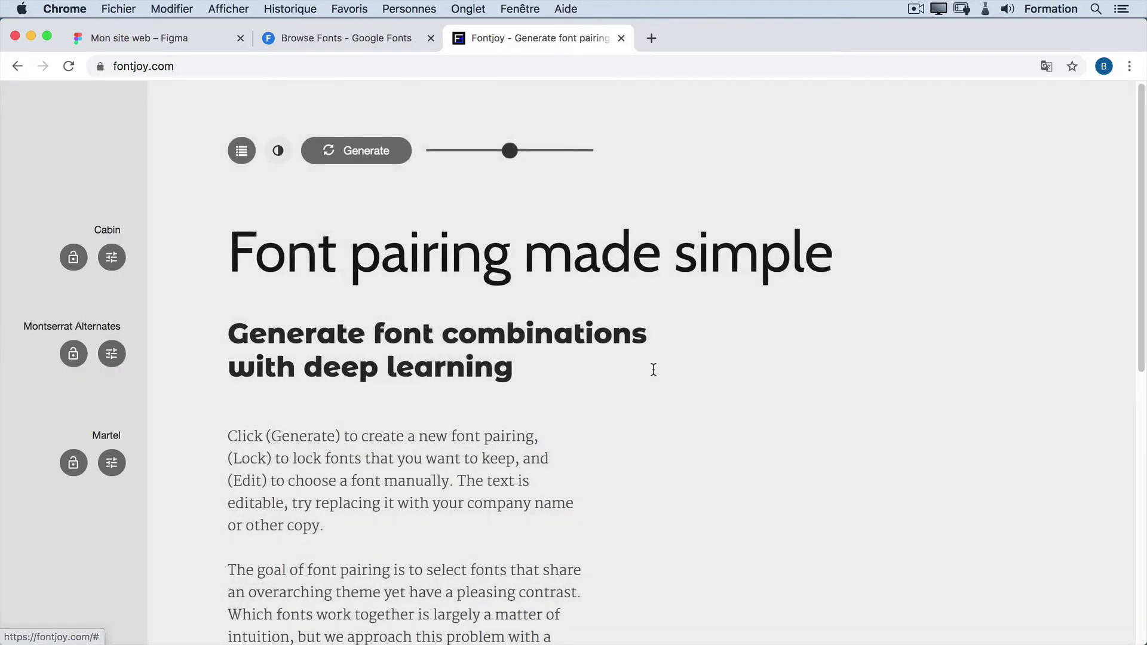
pyautogui.click(279, 153)
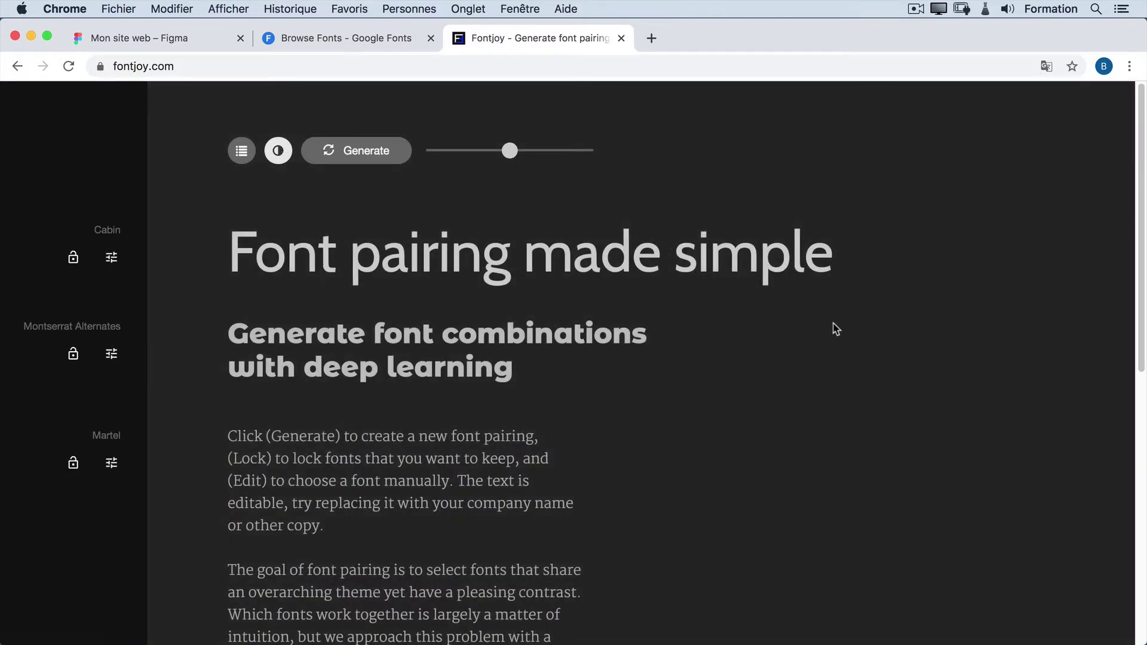
# - Set the pairing contrast to its lowest level and generate a new font combination
pyautogui.moveTo(538, 160)
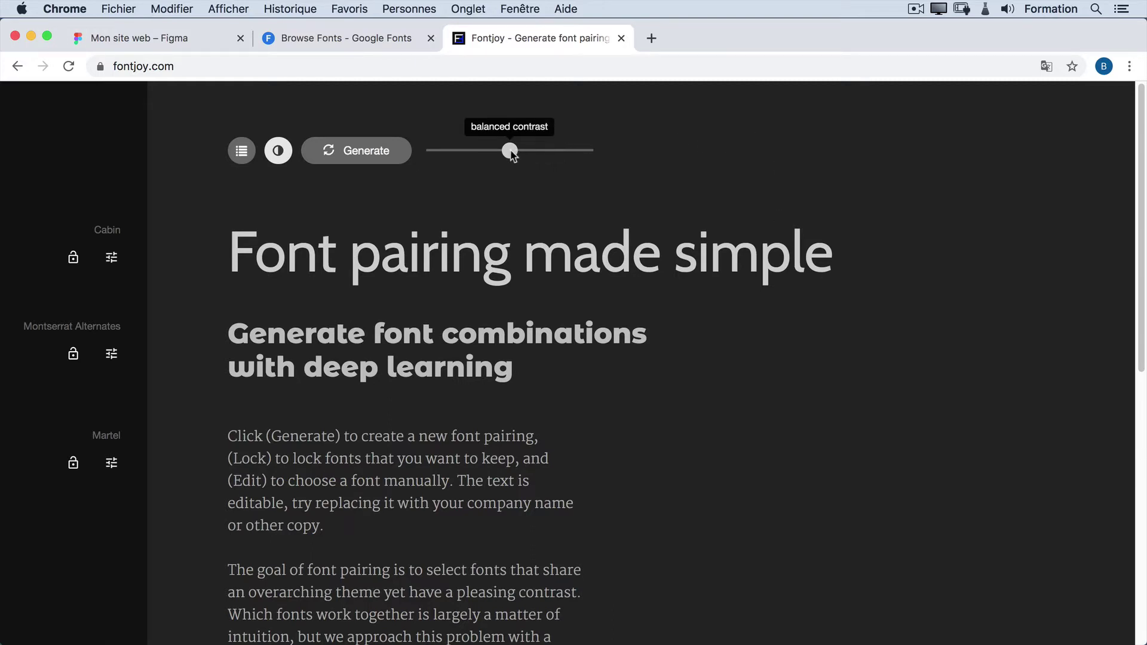
pyautogui.moveTo(511, 152); pyautogui.dragTo(594, 153)
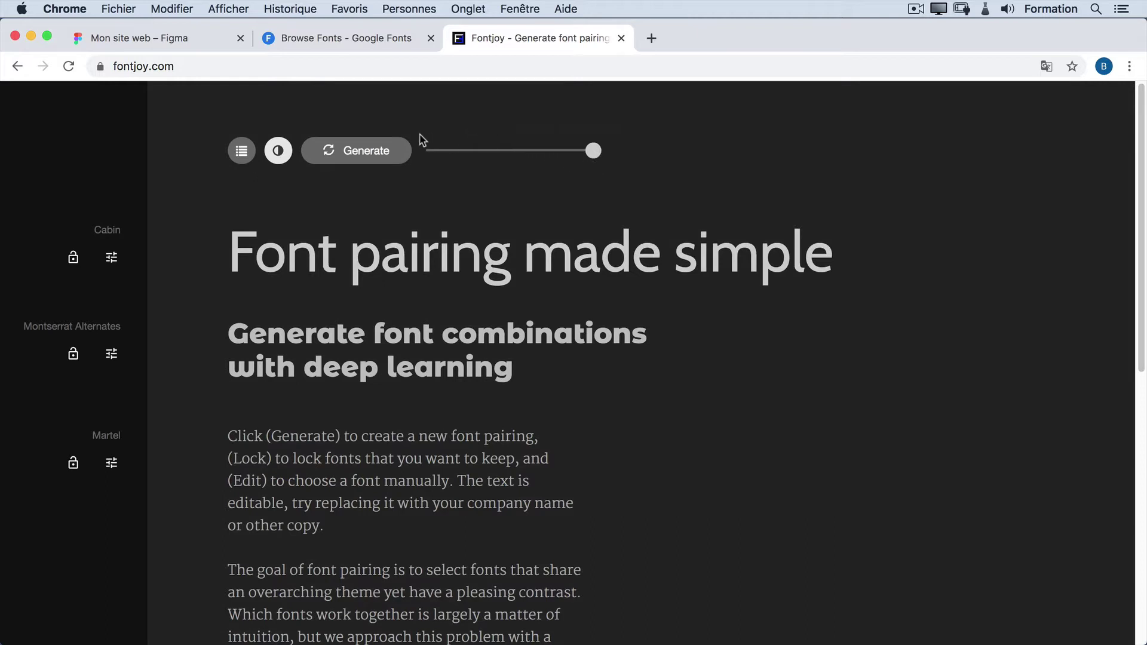
pyautogui.click(387, 152)
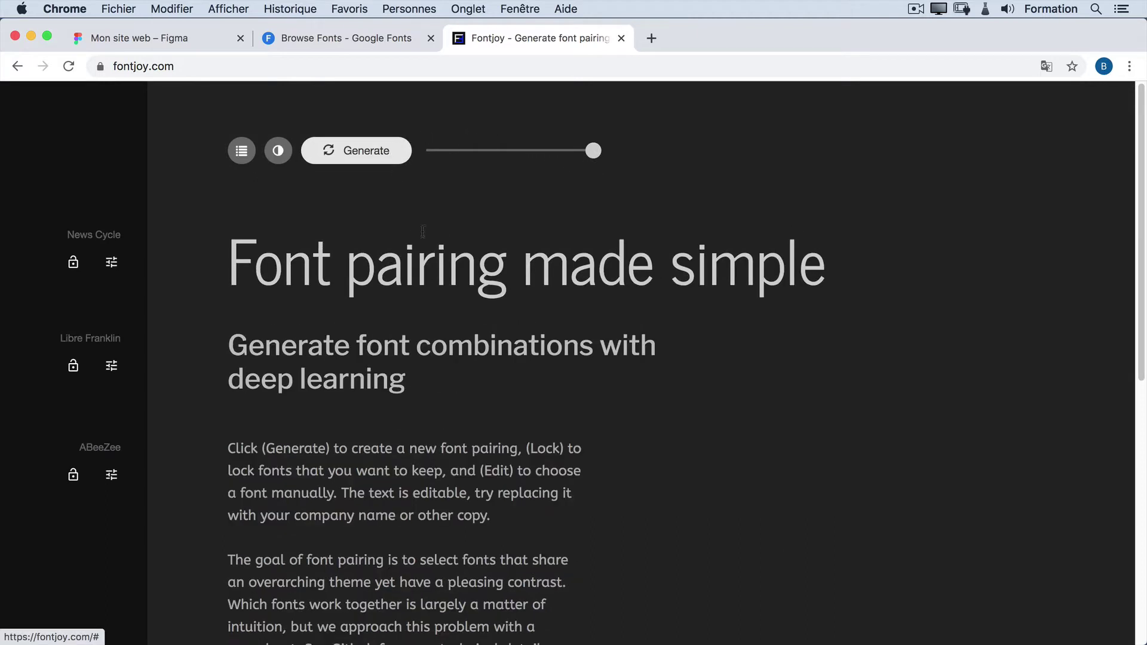
pyautogui.scroll(-2, 362, 383)
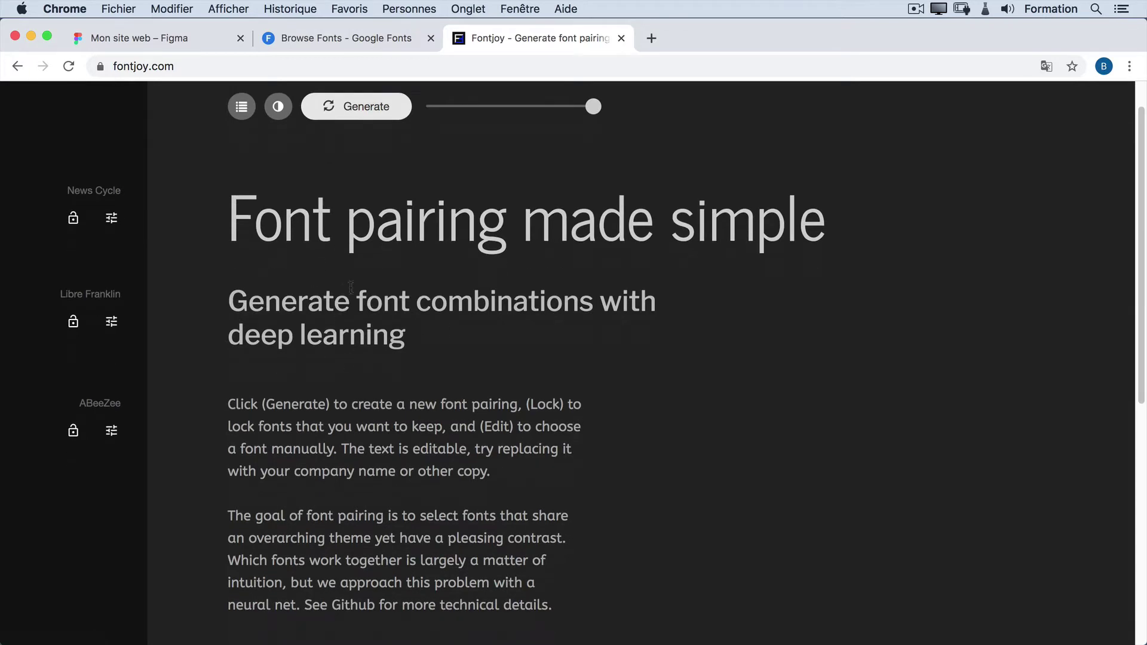
# - Set the pairing to high contrast, generate a new combination and examine its heading, subheading and paragraph fonts
pyautogui.moveTo(568, 113); pyautogui.dragTo(439, 111)
pyautogui.scroll(2, 449, 163)
pyautogui.moveTo(438, 151); pyautogui.dragTo(430, 151)
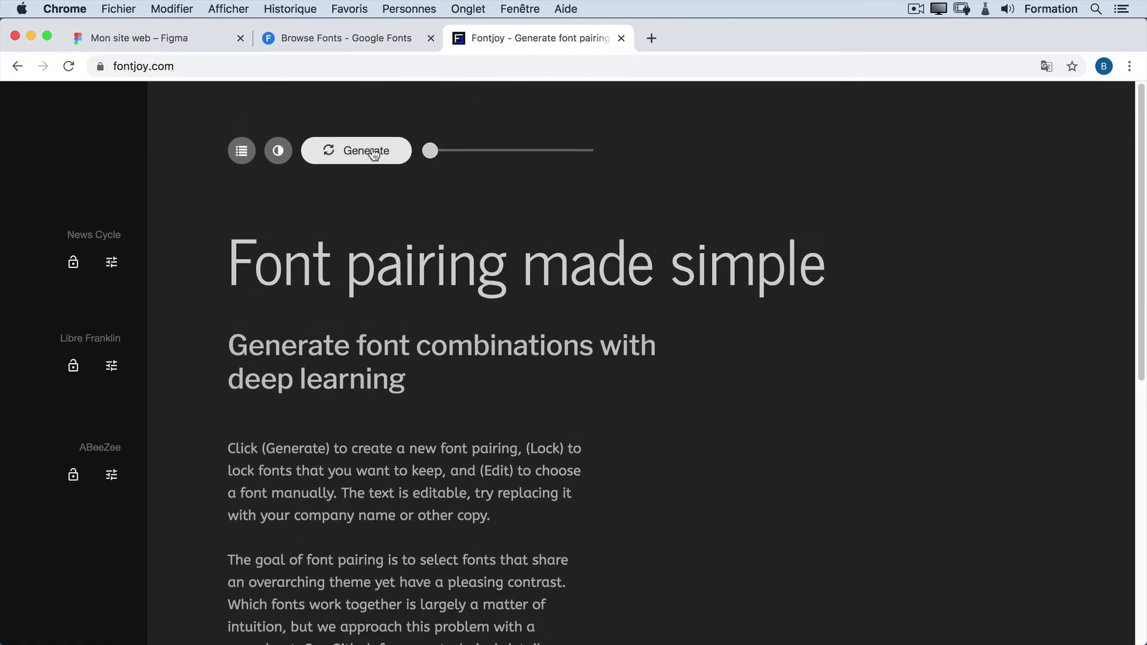
pyautogui.click(372, 153)
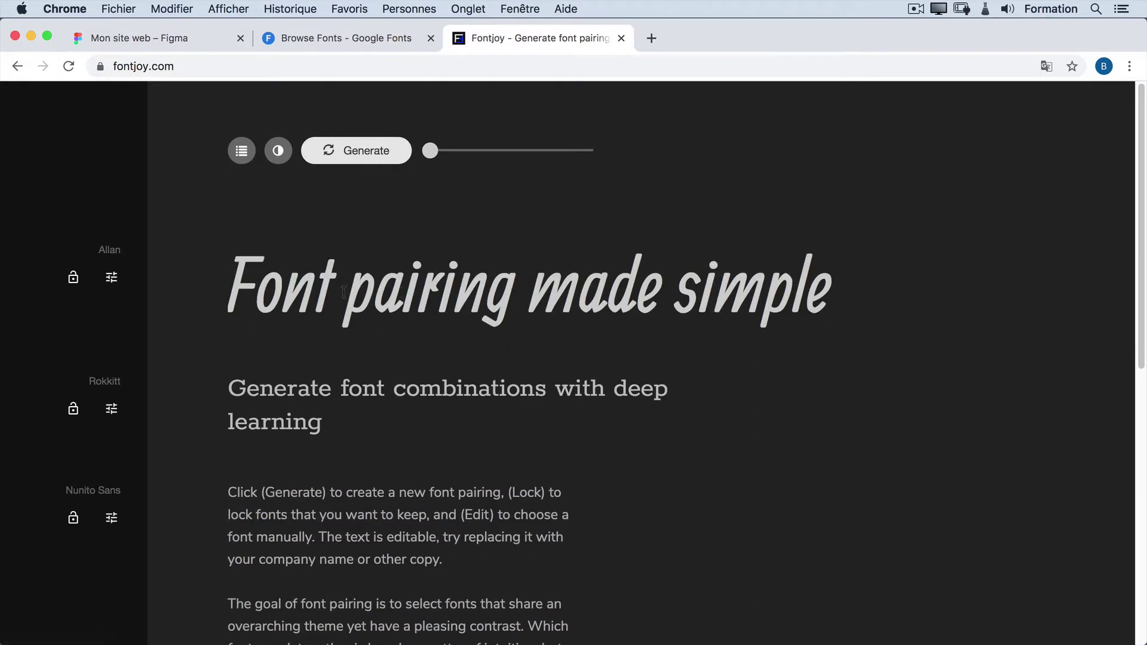
pyautogui.moveTo(345, 293); pyautogui.dragTo(479, 308)
pyautogui.scroll(-2, 479, 308)
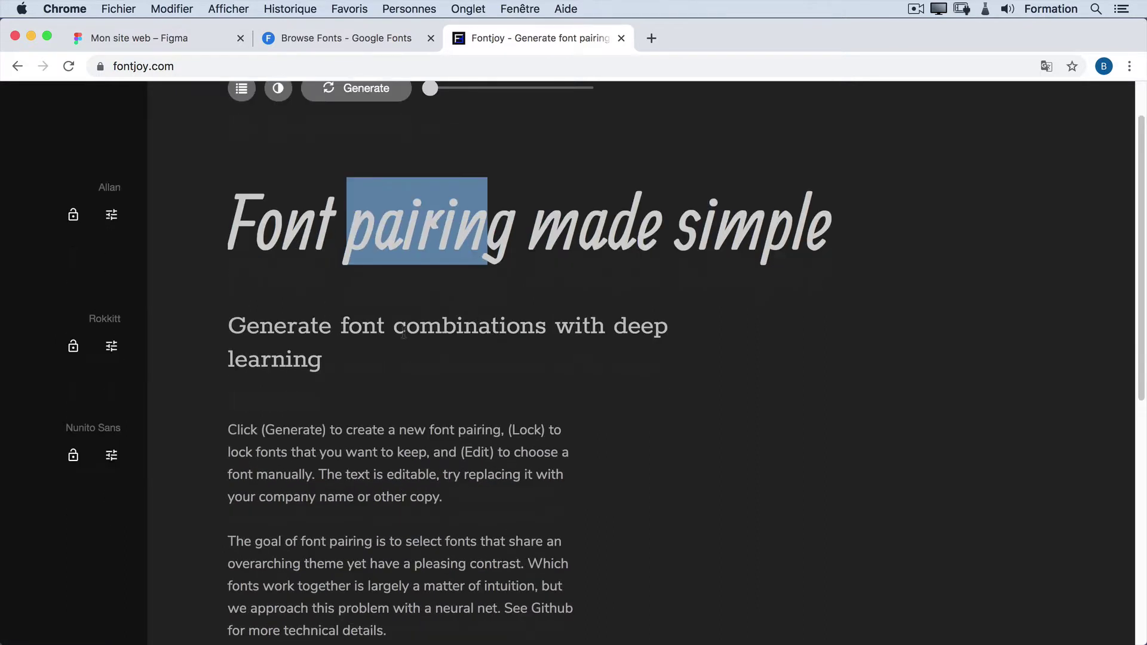
pyautogui.moveTo(291, 335); pyautogui.dragTo(333, 346)
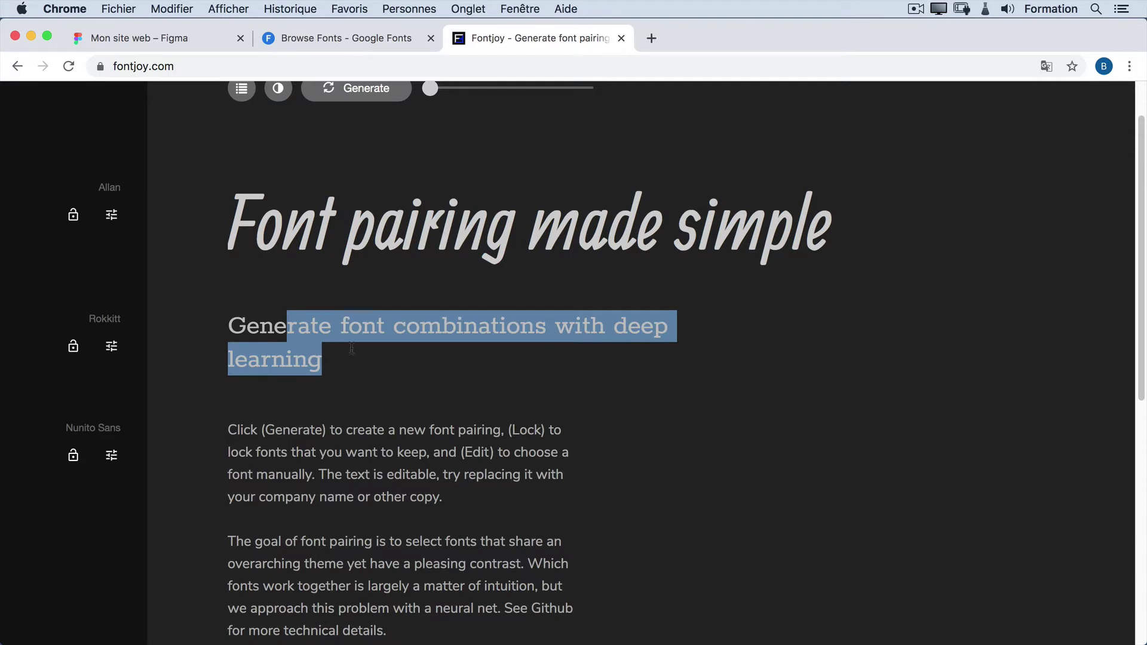
pyautogui.moveTo(303, 436); pyautogui.dragTo(420, 468)
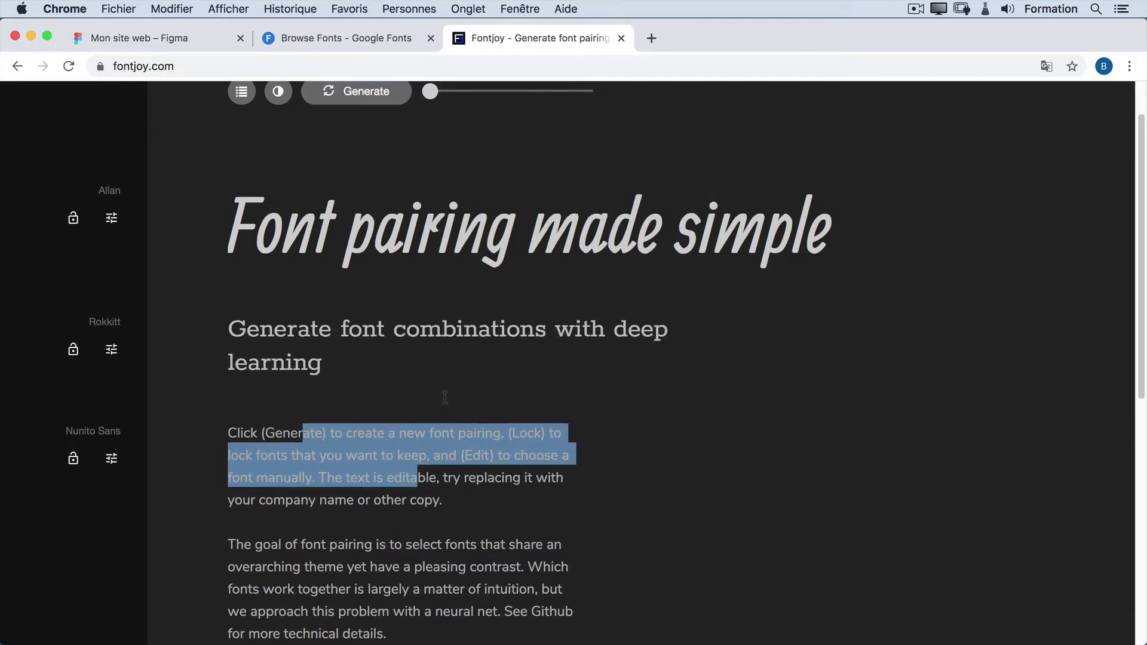
pyautogui.scroll(2, 446, 407)
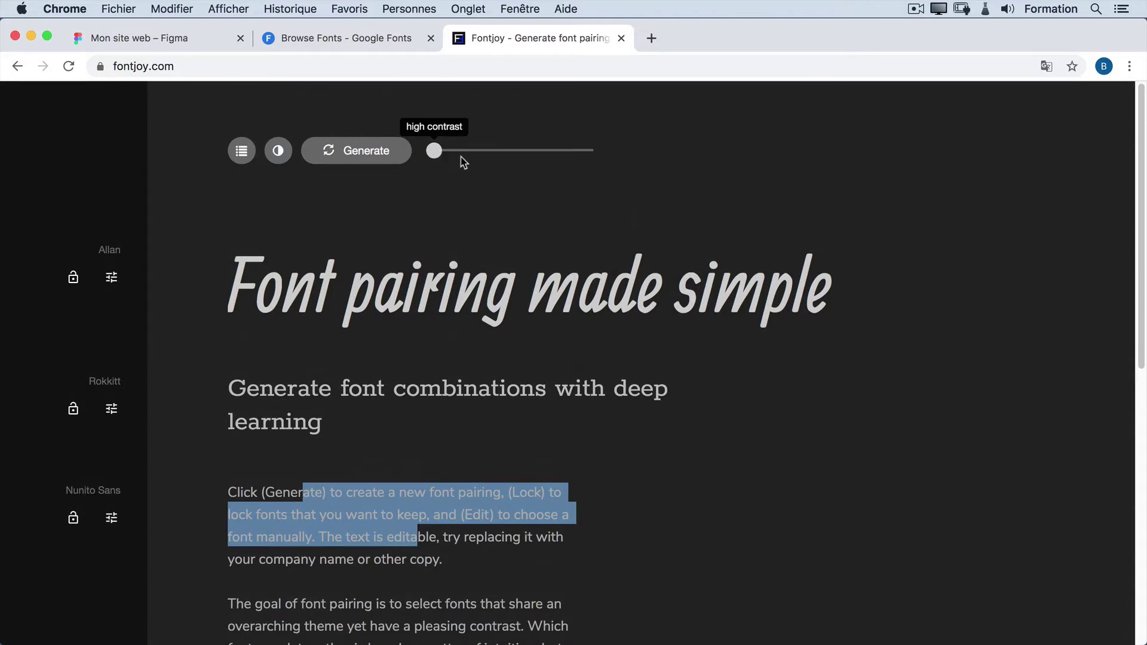
# - Set the pairing to balanced contrast, generate a new combination and compare its heading and paragraph fonts
pyautogui.click(512, 159)
pyautogui.moveTo(511, 162); pyautogui.dragTo(517, 160)
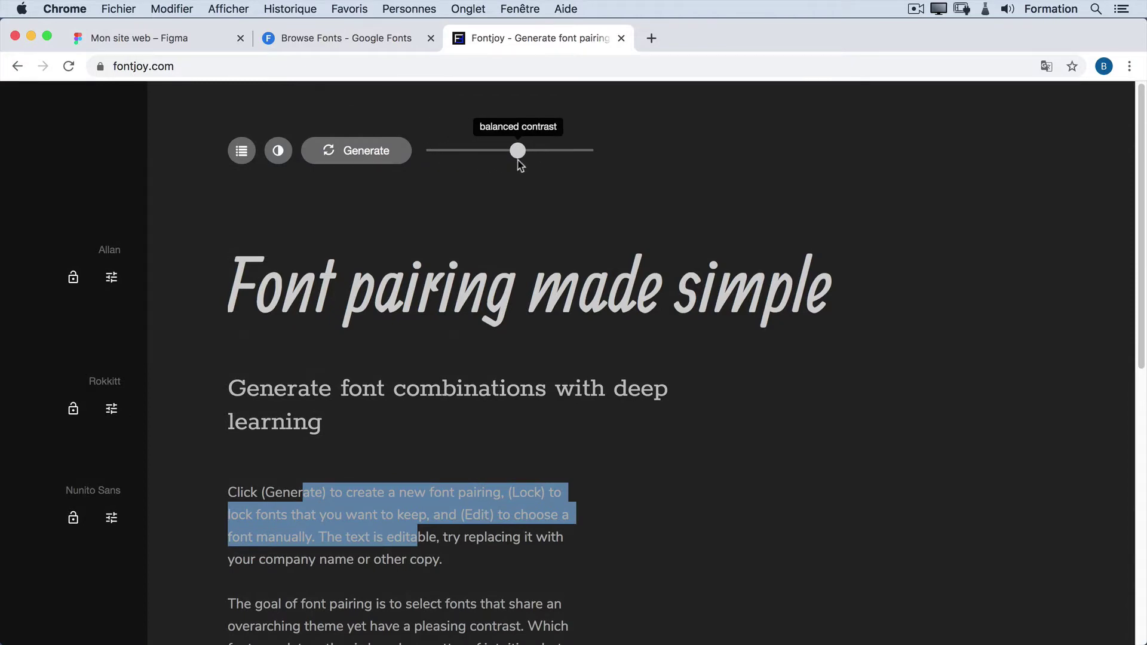
pyautogui.click(359, 161)
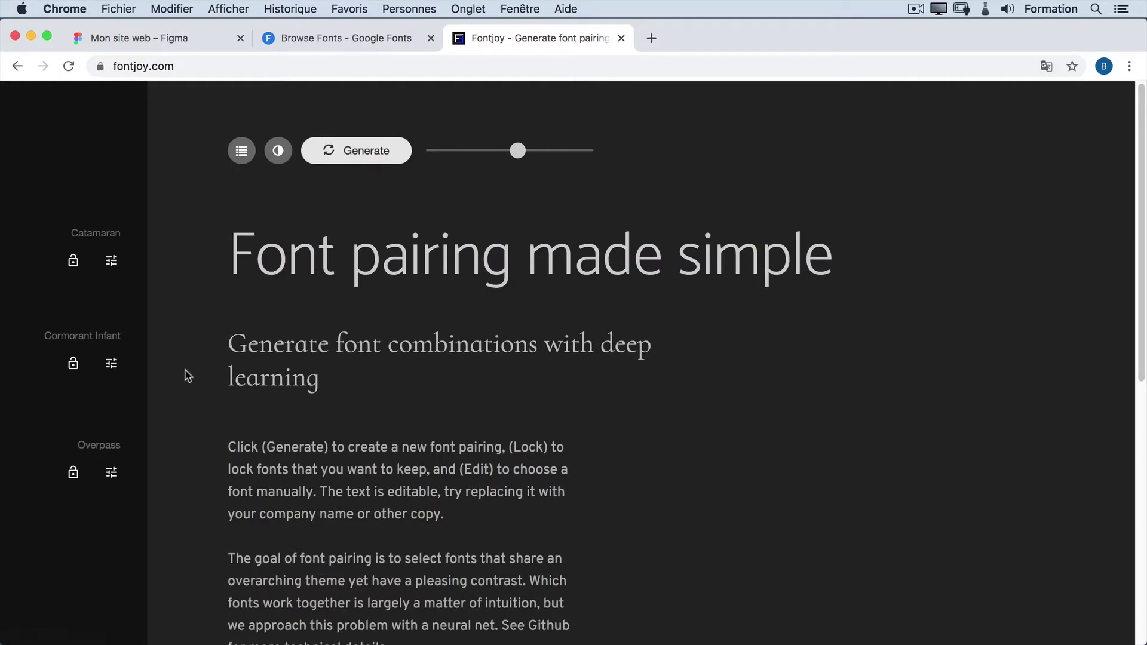
pyautogui.scroll(-2, 351, 463)
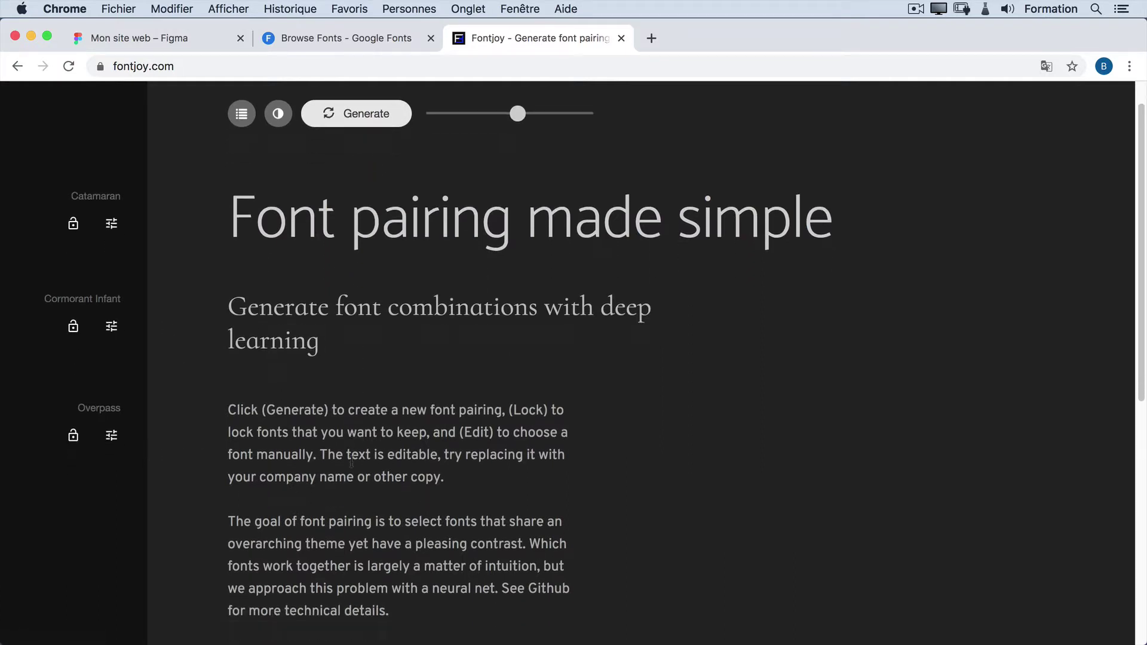
pyautogui.scroll(1, 351, 464)
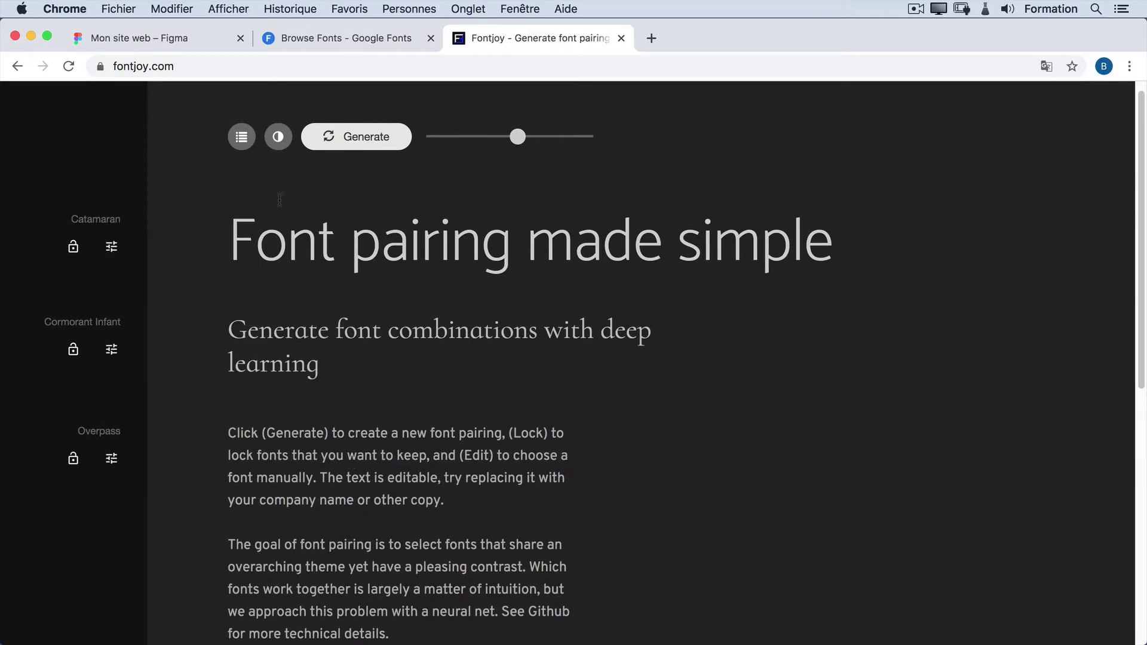
pyautogui.moveTo(257, 248); pyautogui.dragTo(491, 267)
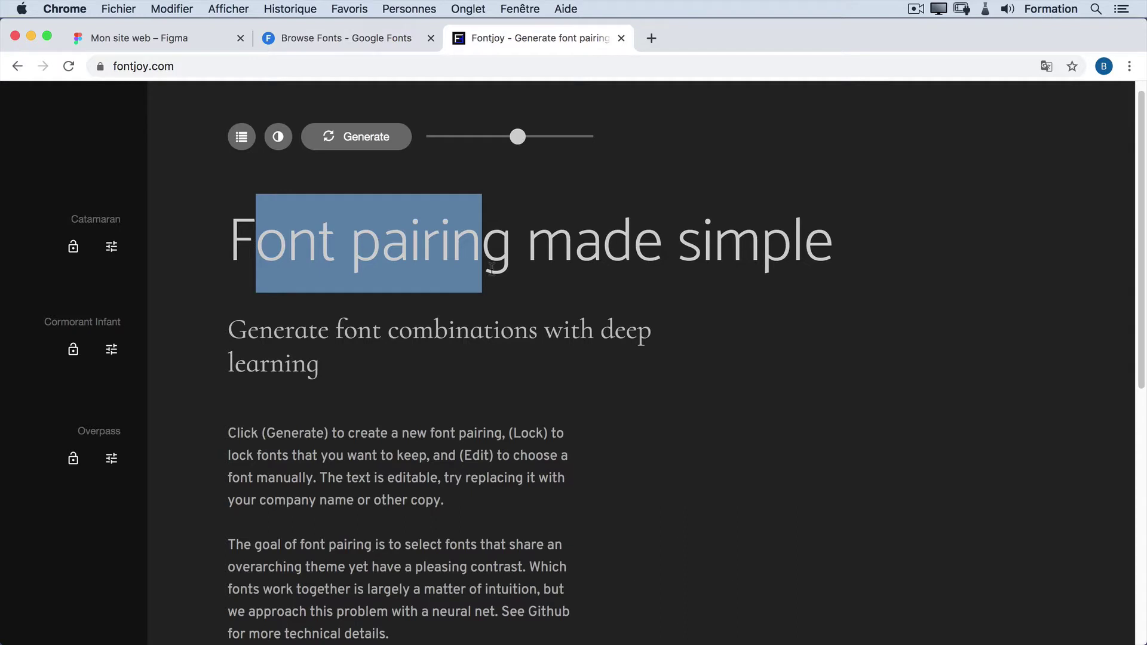
pyautogui.moveTo(330, 455); pyautogui.dragTo(480, 492)
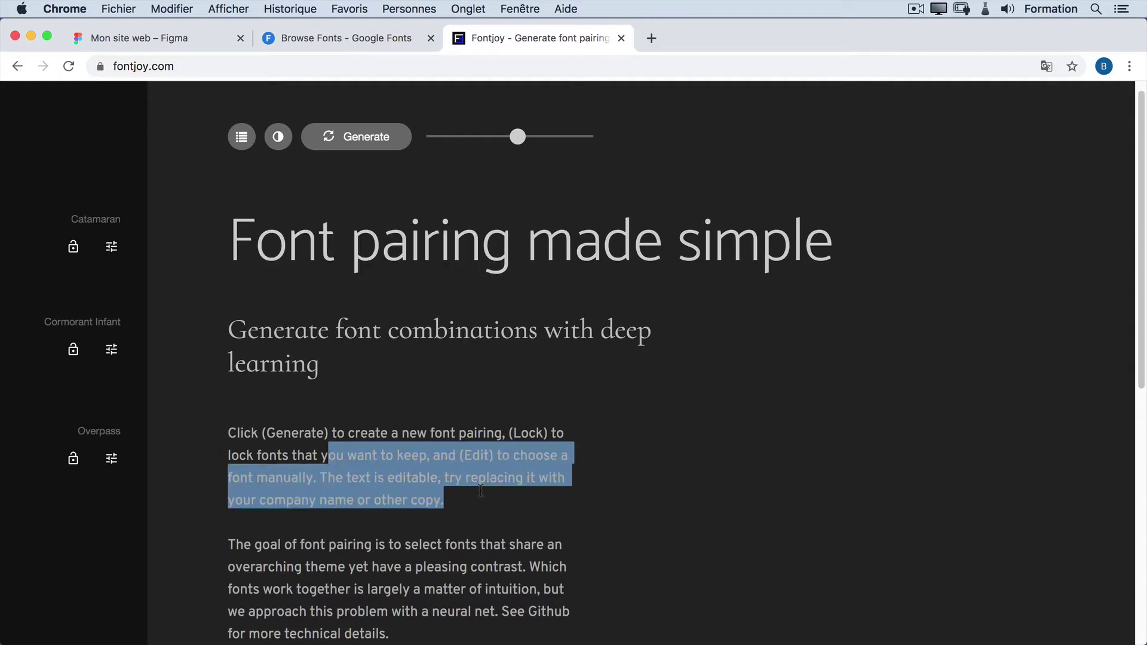
pyautogui.moveTo(293, 441); pyautogui.dragTo(511, 520)
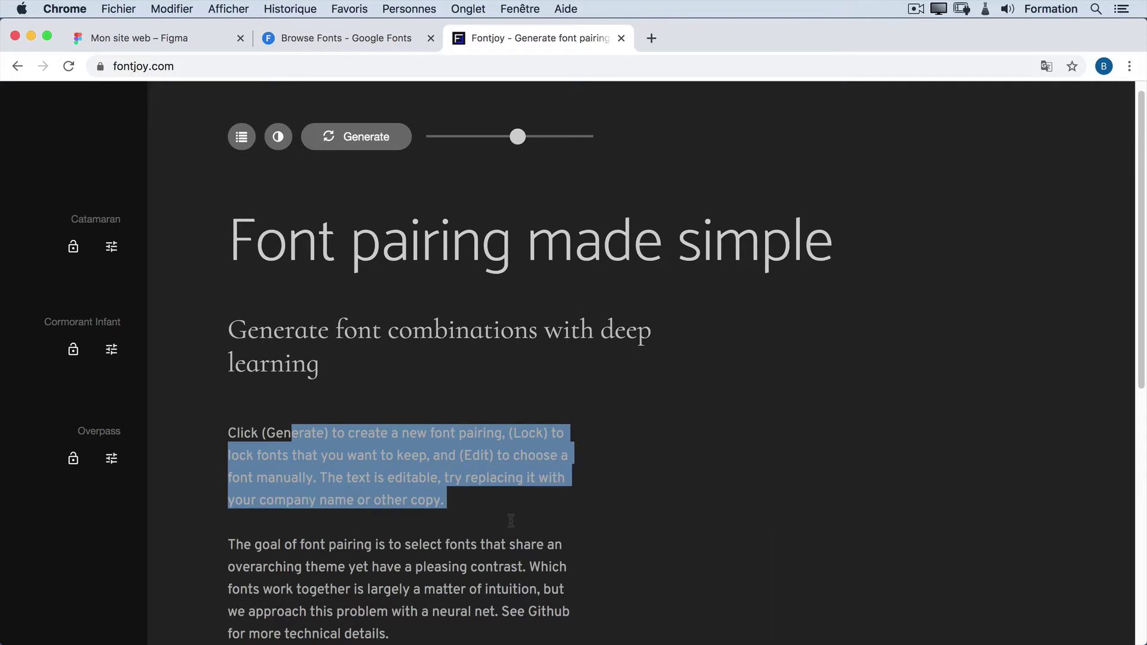
# - Open the paragraph font Overpass on Google Fonts and review its styles from Thin 100 to Black 900 italic
pyautogui.click(456, 472)
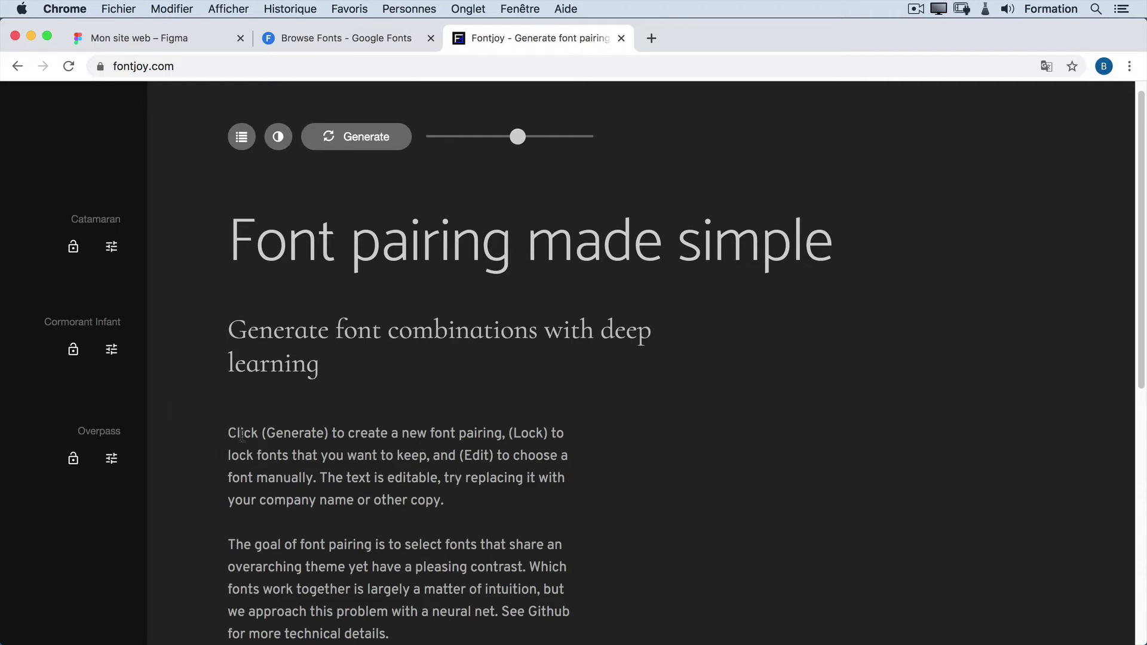
pyautogui.moveTo(242, 435); pyautogui.dragTo(456, 477)
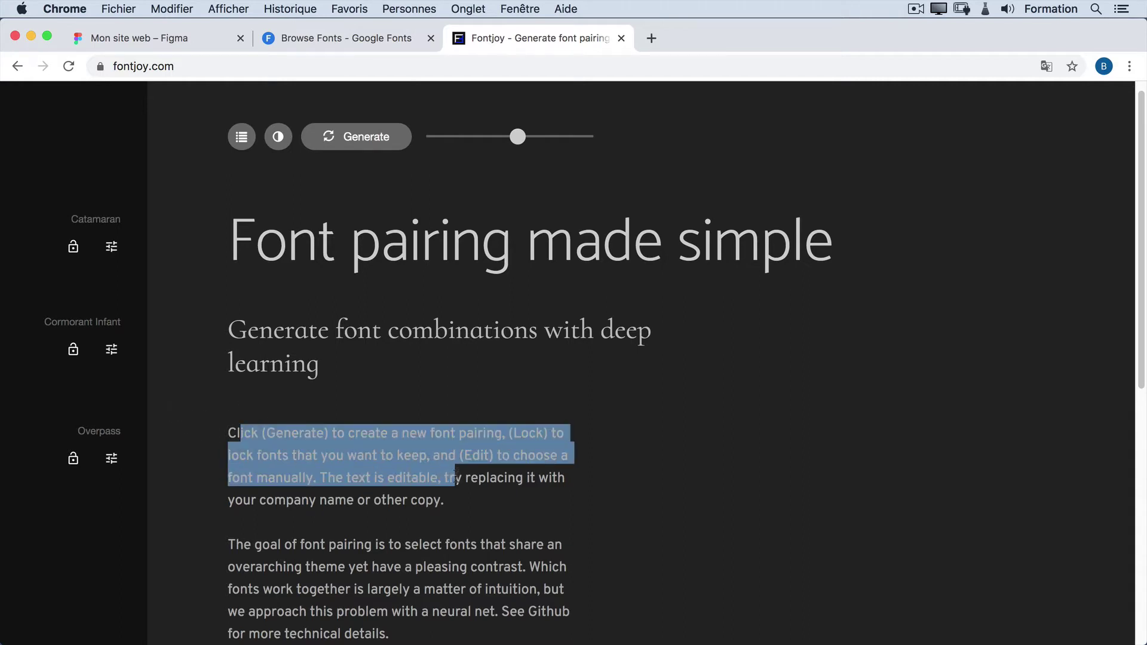
pyautogui.click(113, 436)
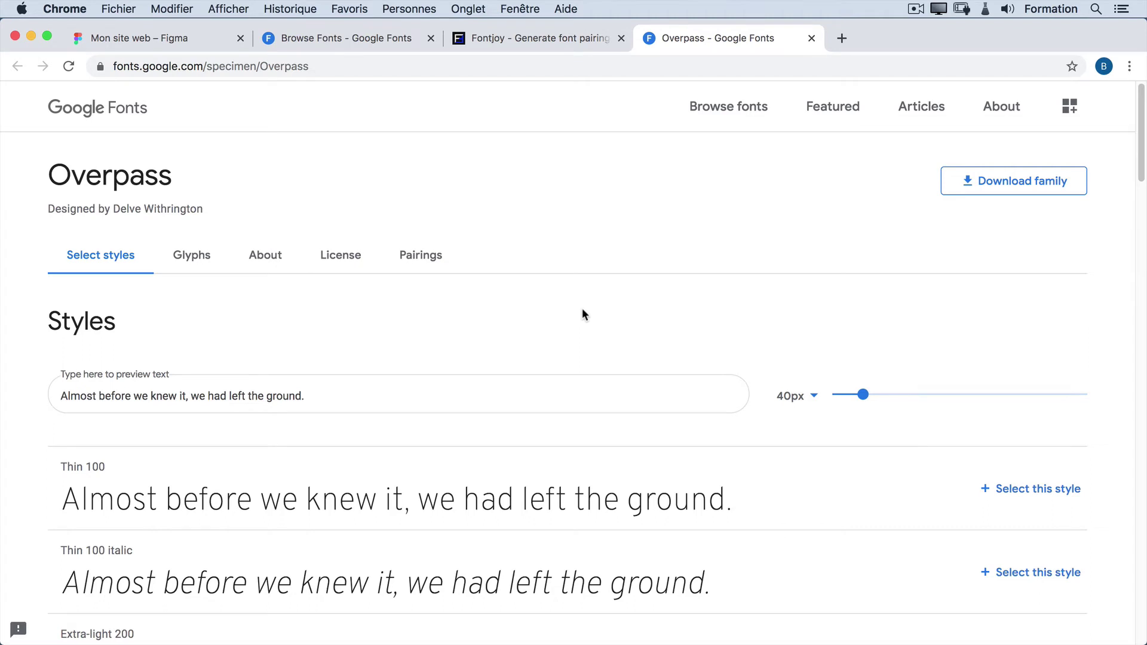
pyautogui.scroll(-3, 583, 310)
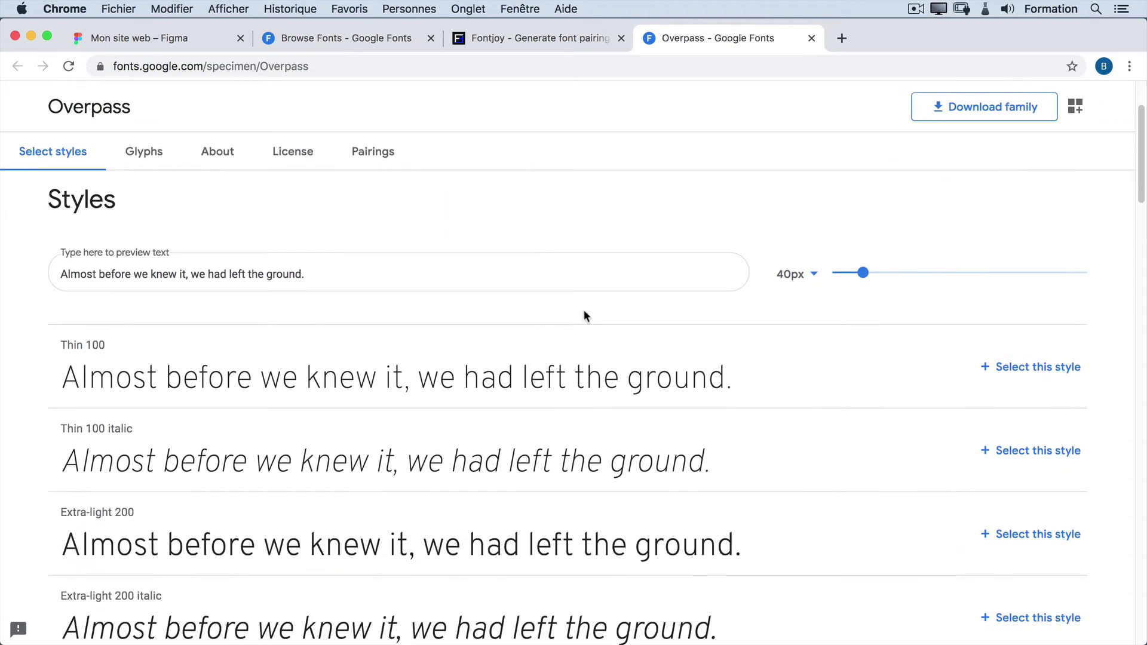
pyautogui.scroll(-1, 583, 310)
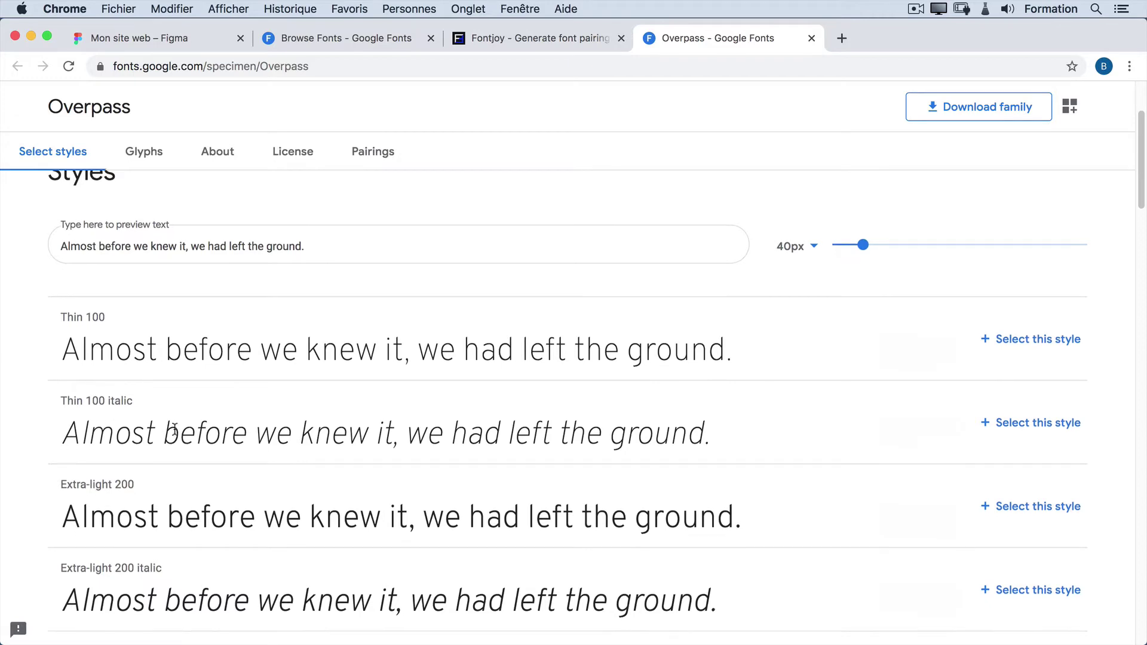
pyautogui.scroll(-4, 207, 441)
pyautogui.scroll(-6, 209, 440)
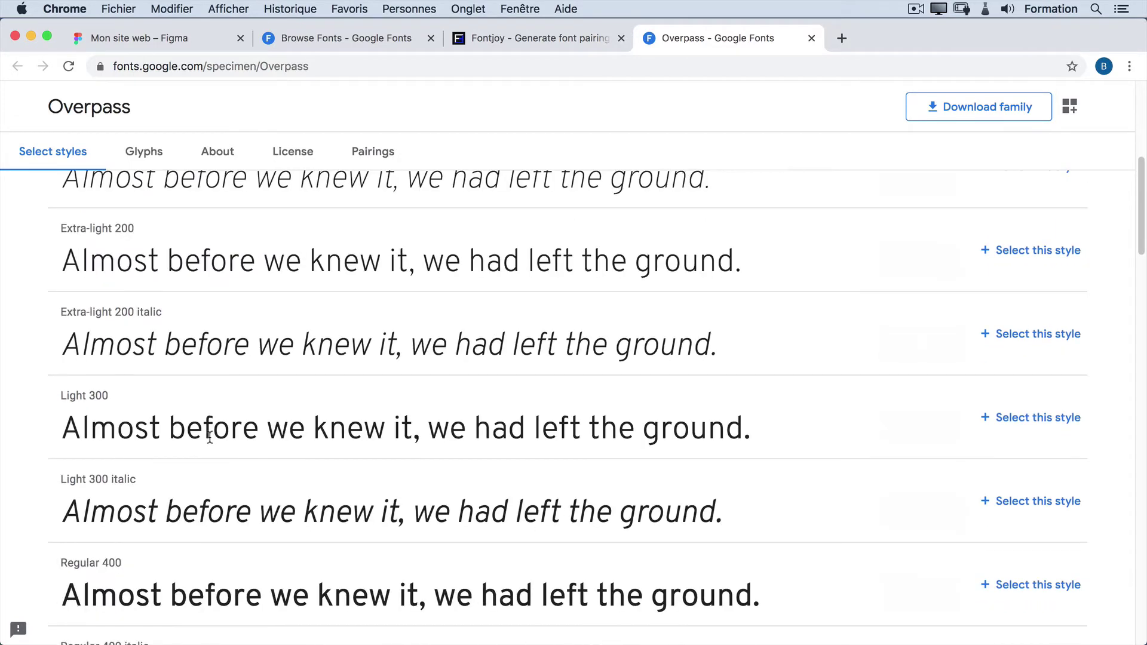
pyautogui.scroll(-12, 200, 435)
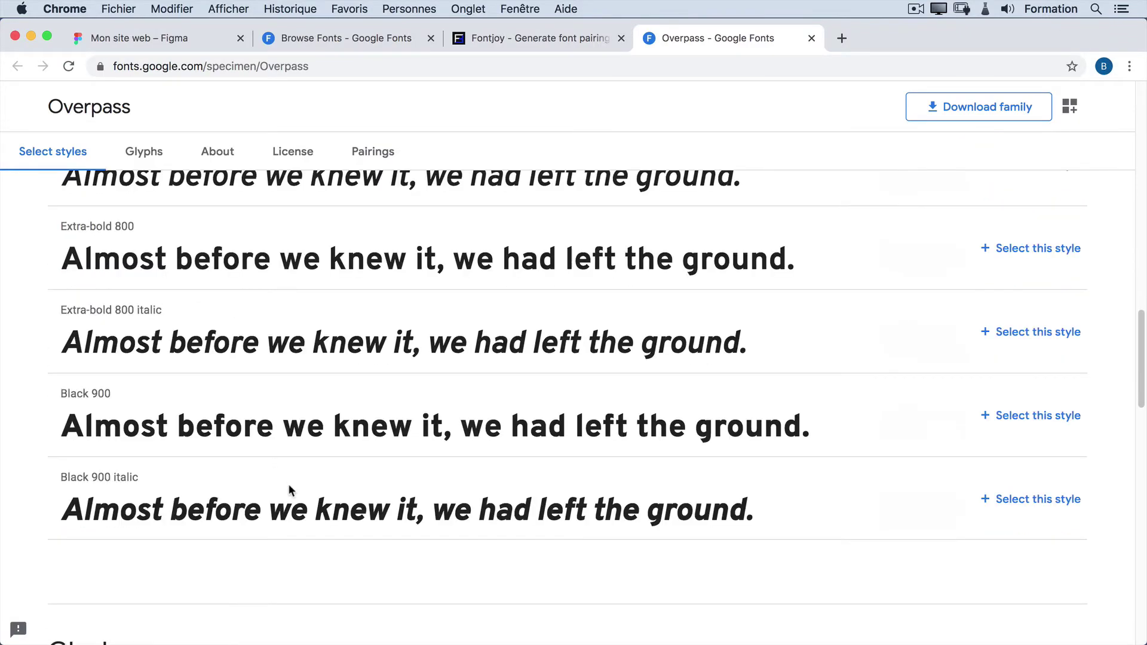
# - Go back over Overpass's lighter styles, from Thin 100 to Regular 400
pyautogui.scroll(15, 296, 494)
pyautogui.scroll(8, 301, 494)
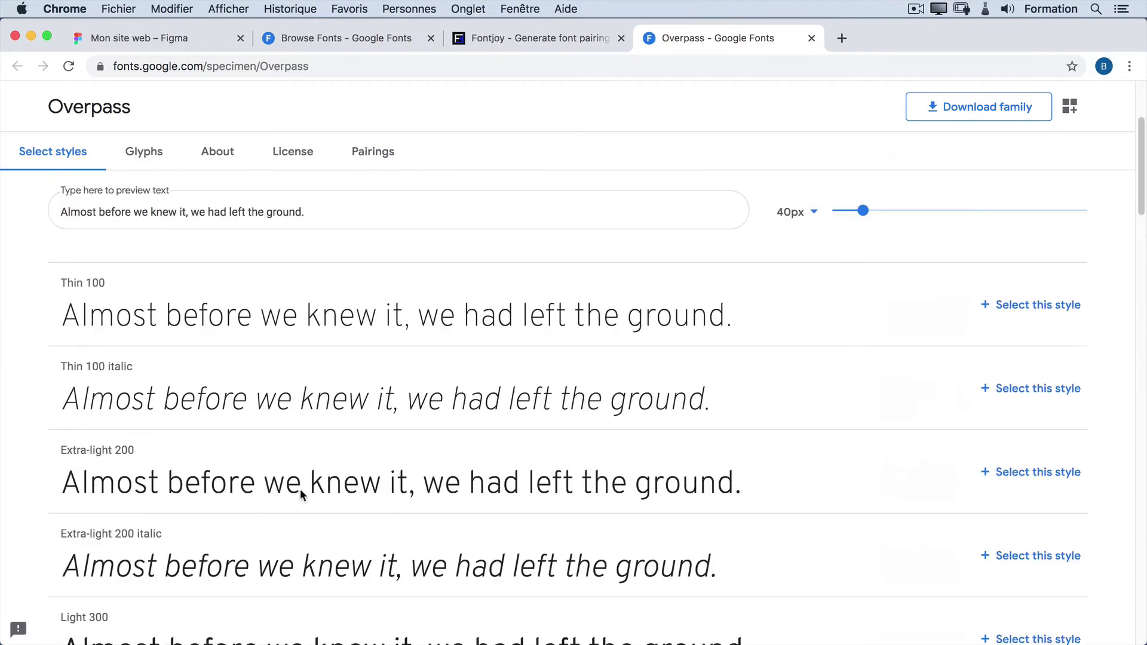
pyautogui.scroll(3, 301, 489)
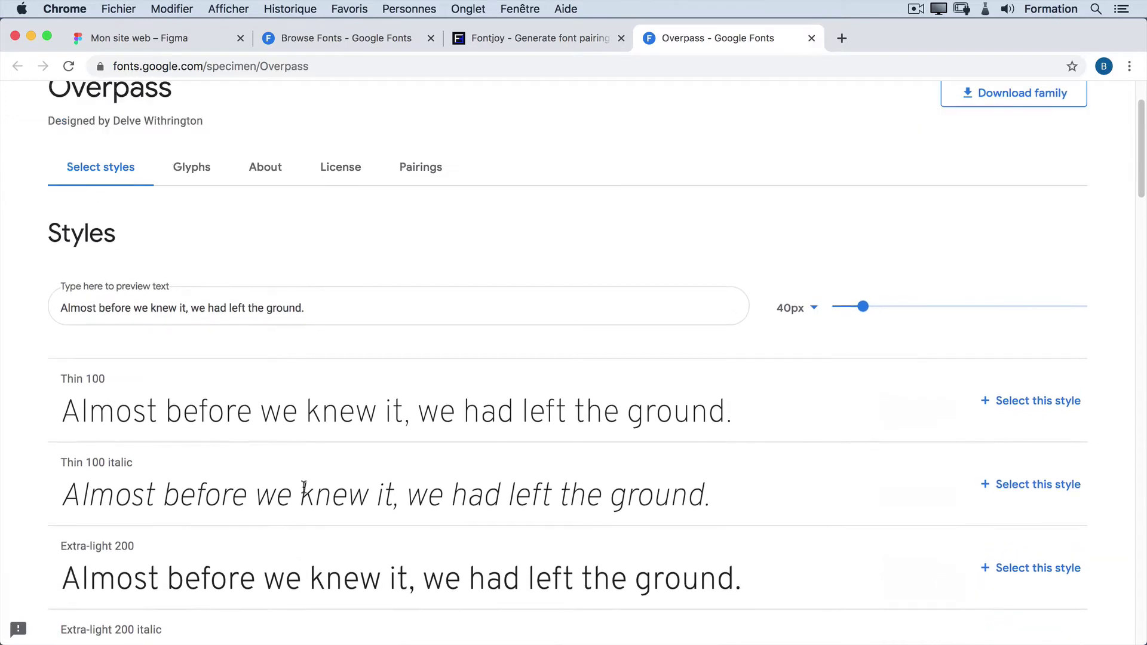
pyautogui.click(161, 393)
pyautogui.scroll(-3, 237, 382)
pyautogui.scroll(-5, 237, 387)
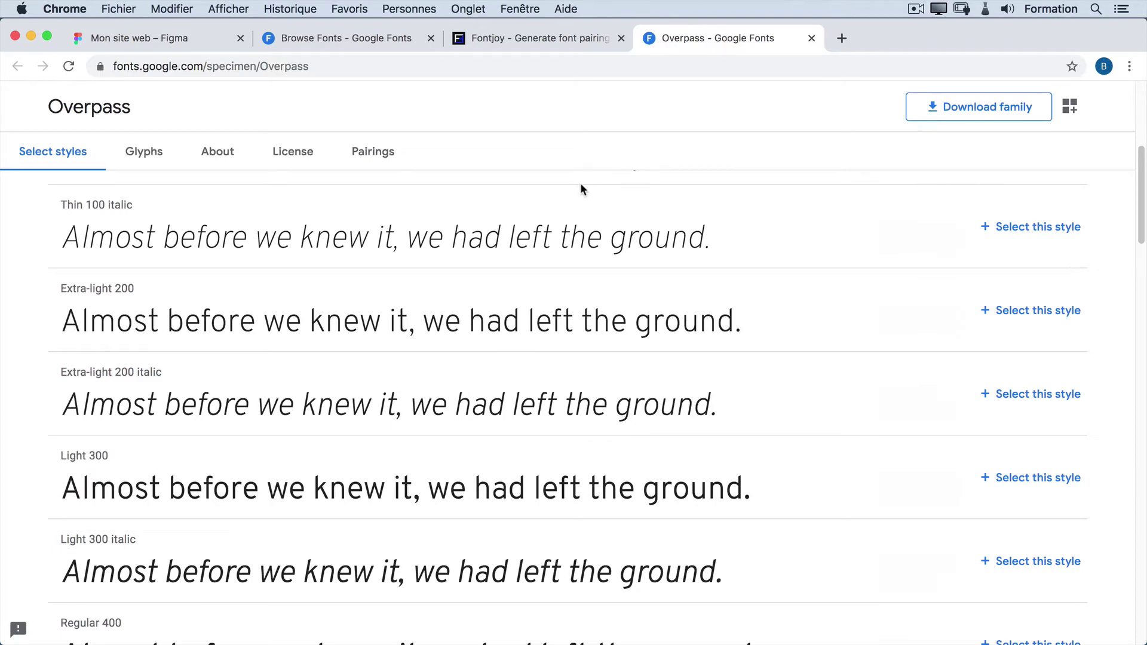
pyautogui.scroll(-1, 533, 275)
pyautogui.scroll(6, 492, 377)
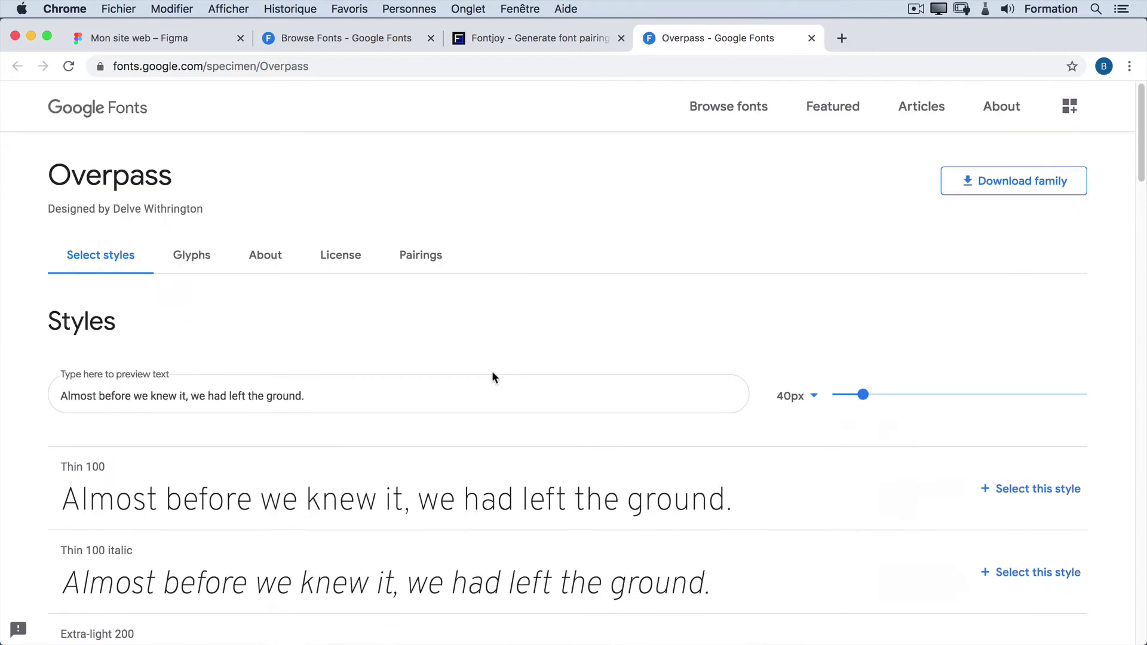
# - Return to Fontjoy, lock Overpass as the paragraph font and generate a new heading and subheading combination around it
pyautogui.click(496, 38)
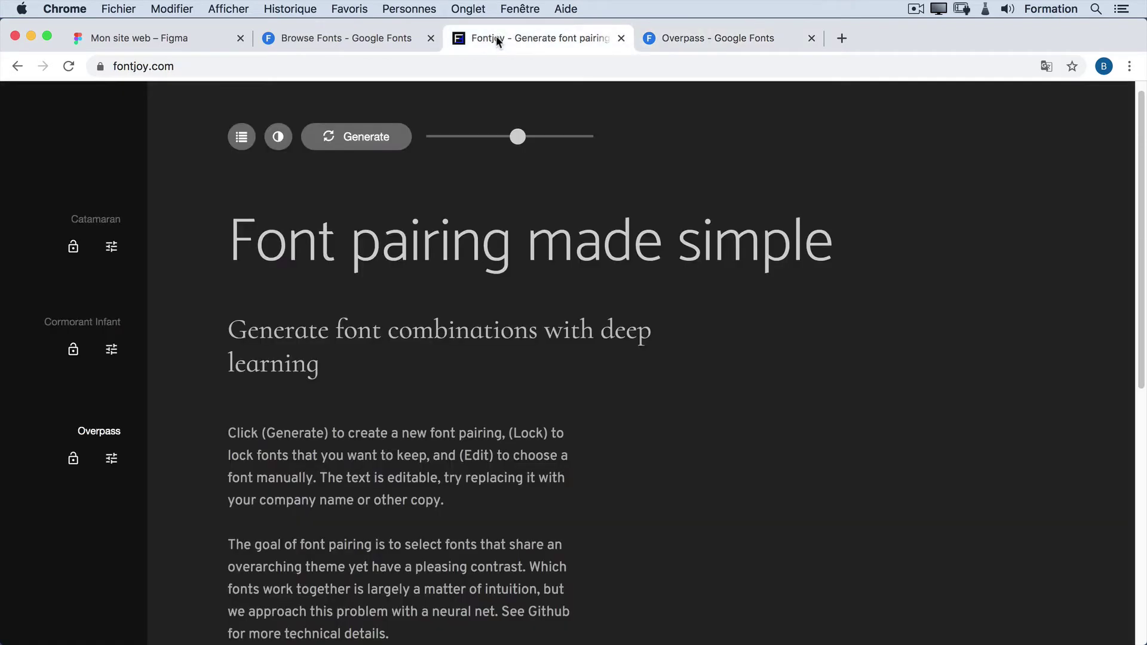
pyautogui.click(71, 468)
pyautogui.moveTo(300, 341); pyautogui.dragTo(445, 340)
pyautogui.click(397, 377)
pyautogui.click(359, 143)
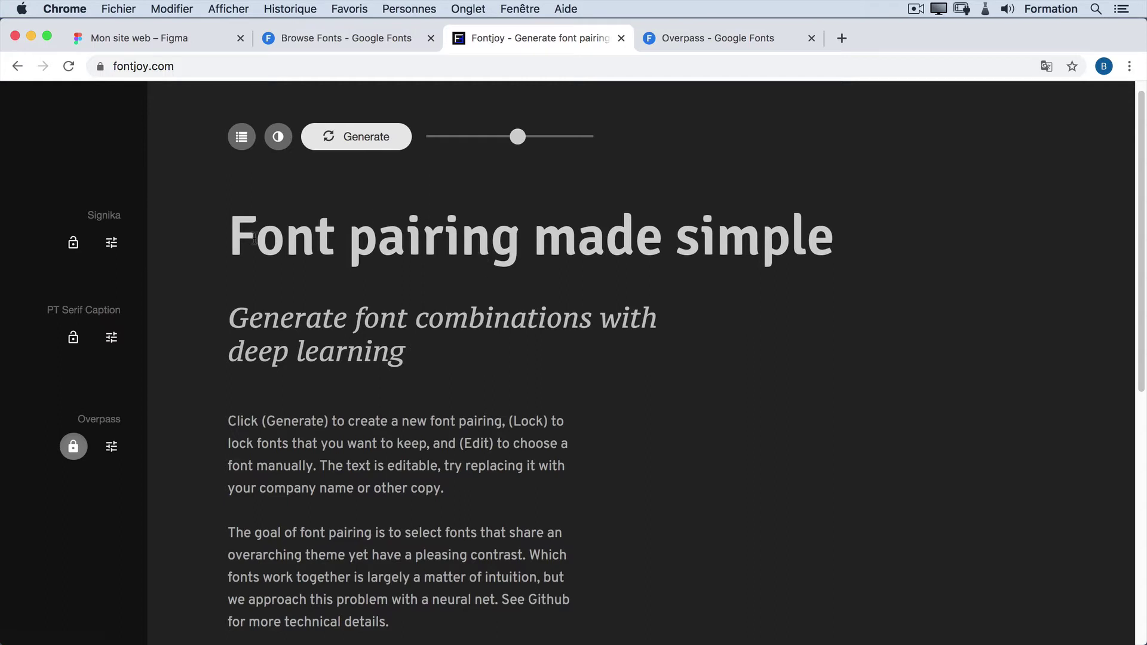
# - Examine the new heading, then review the subheading font PT Serif Caption's styles on Google Fonts and close its page
pyautogui.moveTo(255, 239); pyautogui.dragTo(714, 268)
pyautogui.click(714, 269)
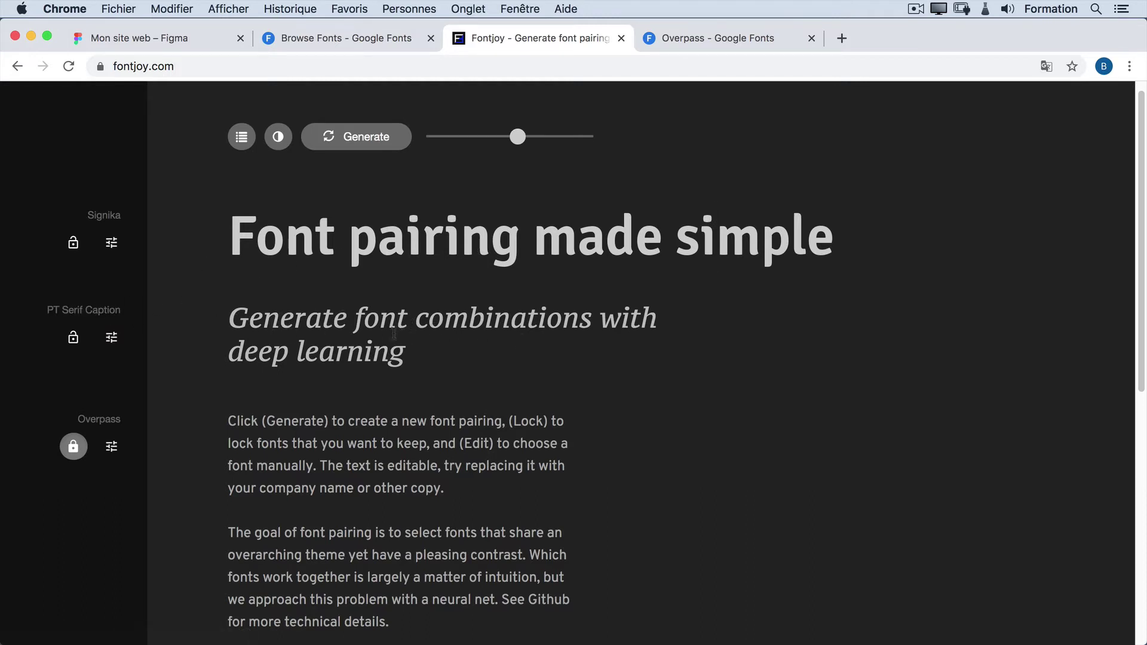
pyautogui.click(111, 315)
pyautogui.scroll(-4, 620, 346)
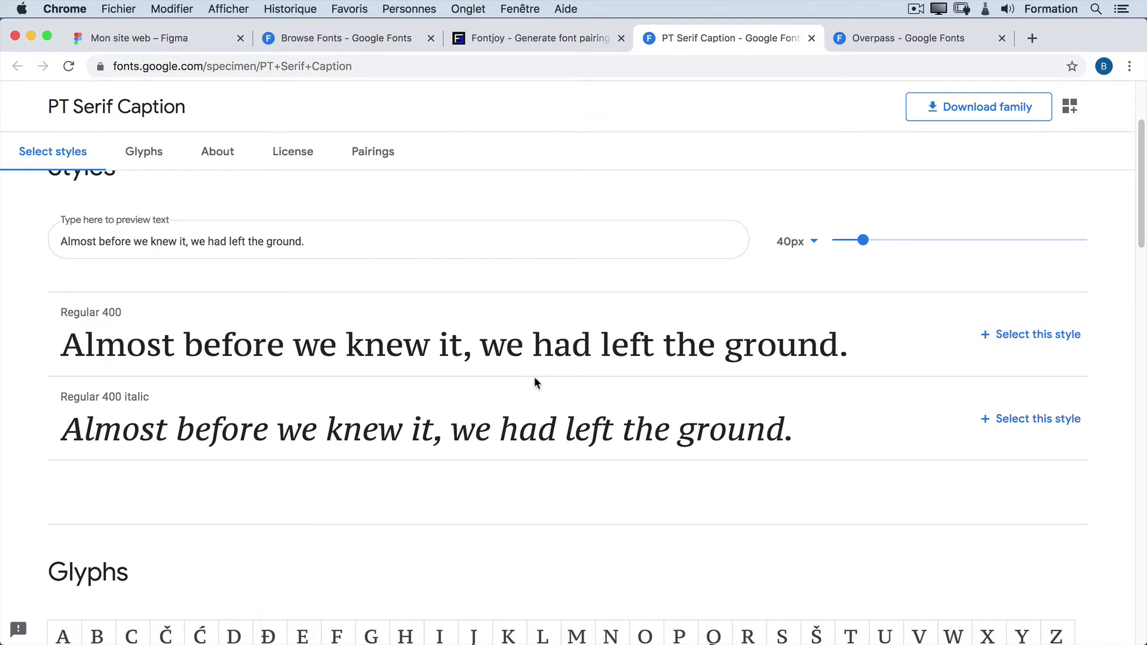
pyautogui.scroll(1, 502, 387)
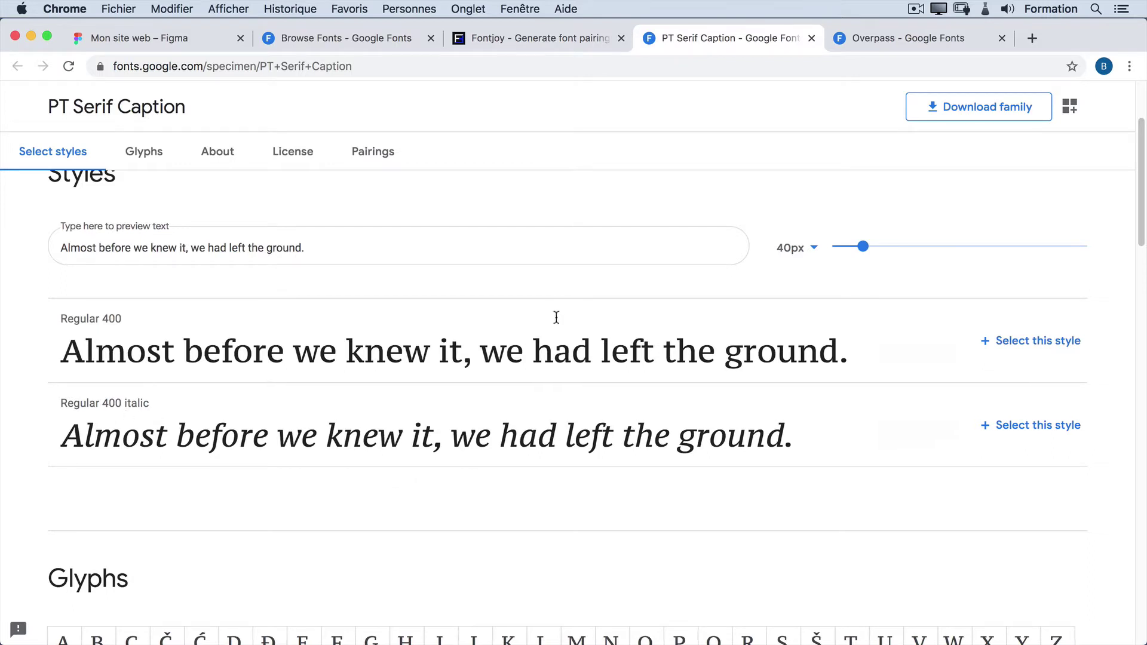
pyautogui.click(811, 39)
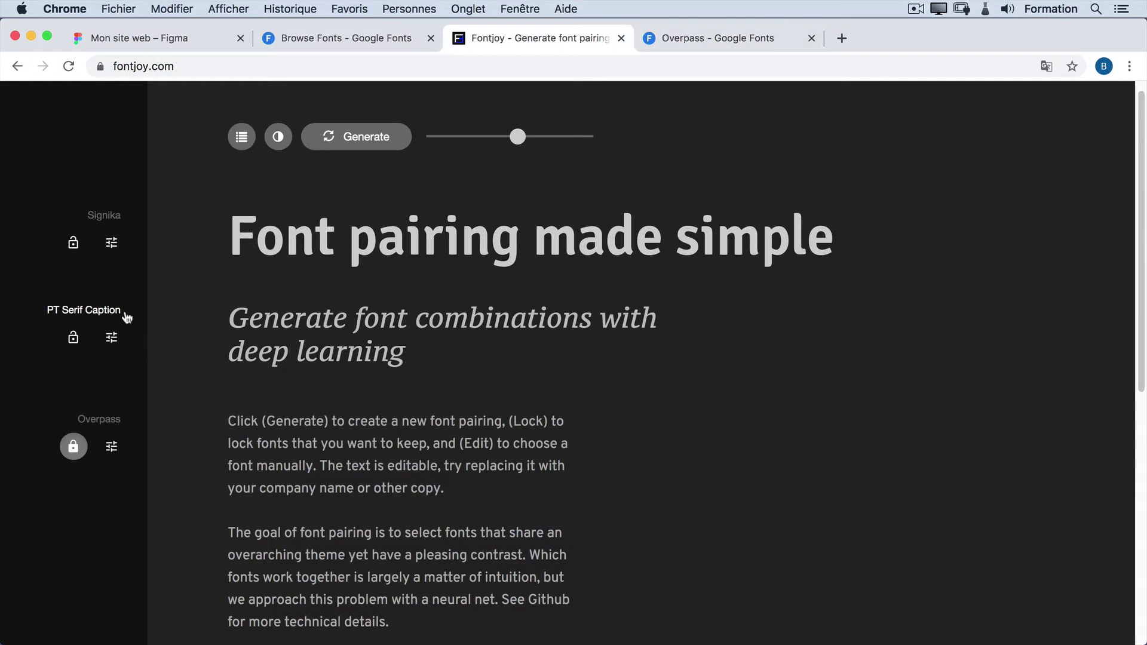
# - Review Signika's weights on Google Fonts and lock it as the heading font in Fontjoy
pyautogui.click(113, 217)
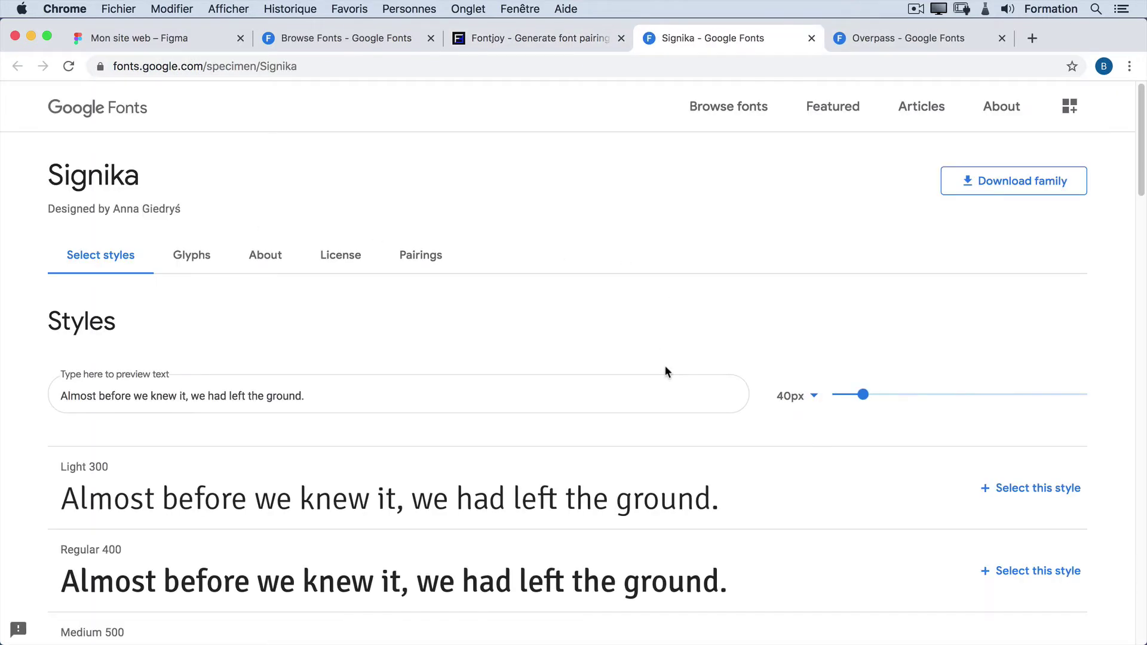
pyautogui.scroll(-4, 666, 369)
pyautogui.scroll(-2, 668, 368)
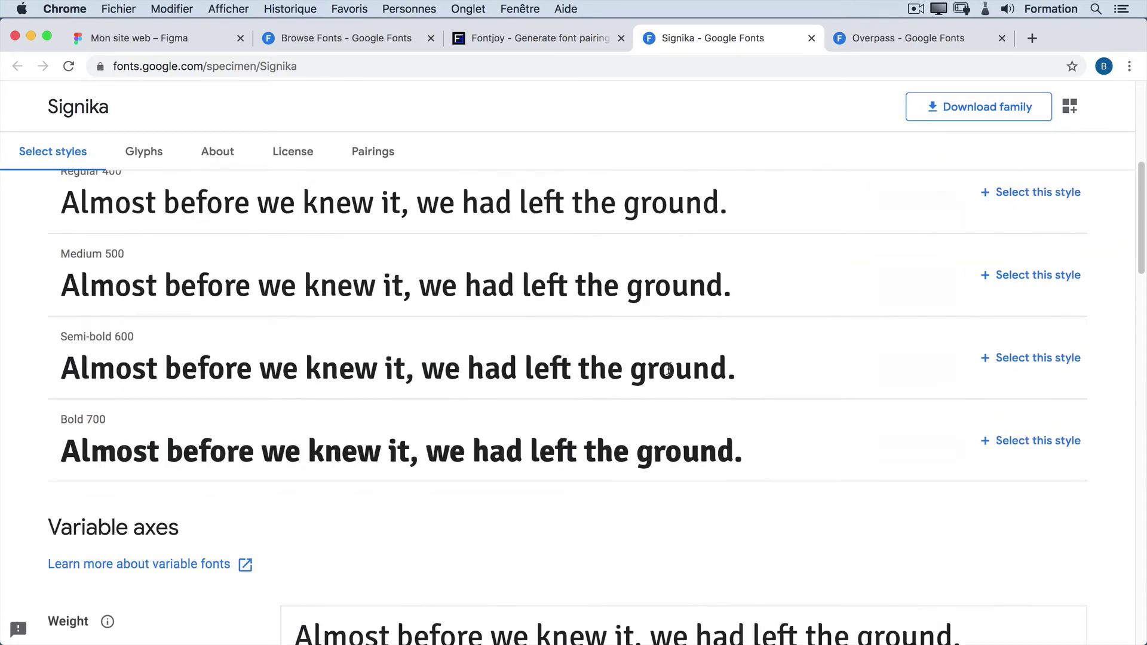
pyautogui.scroll(2, 669, 373)
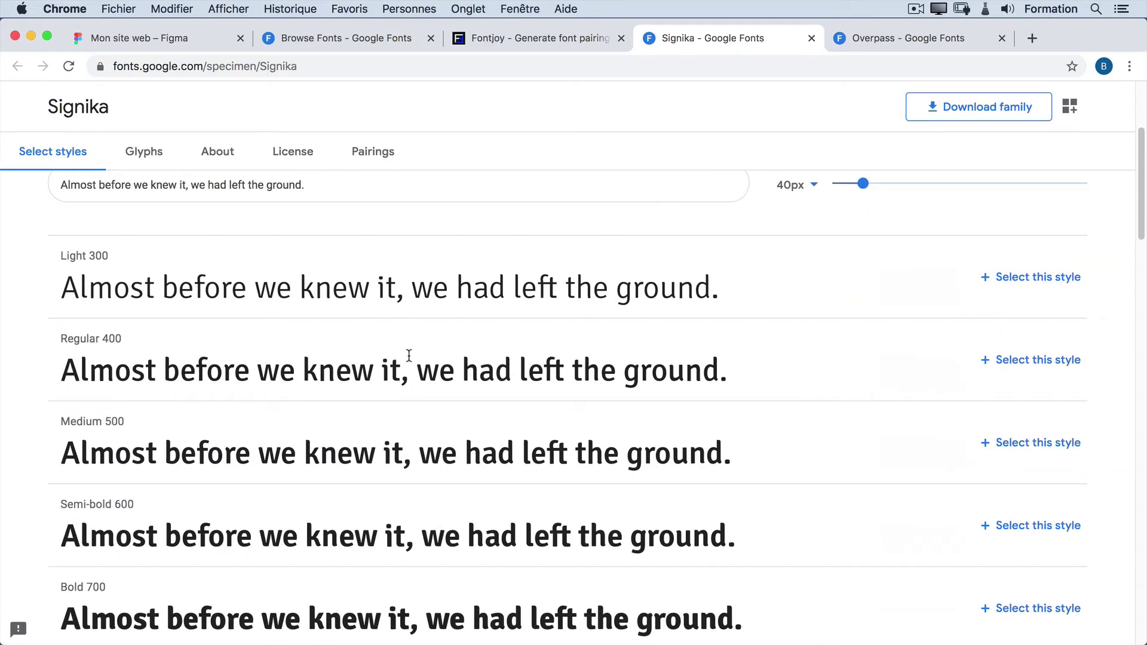
pyautogui.scroll(-3, 420, 386)
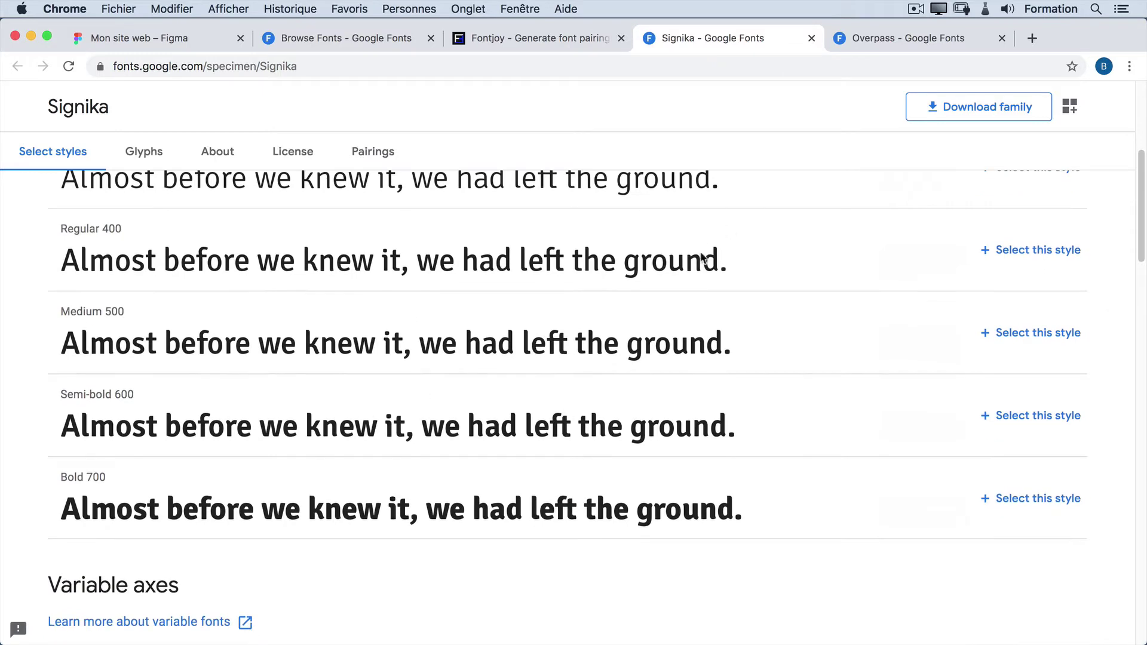
pyautogui.click(585, 37)
pyautogui.click(74, 244)
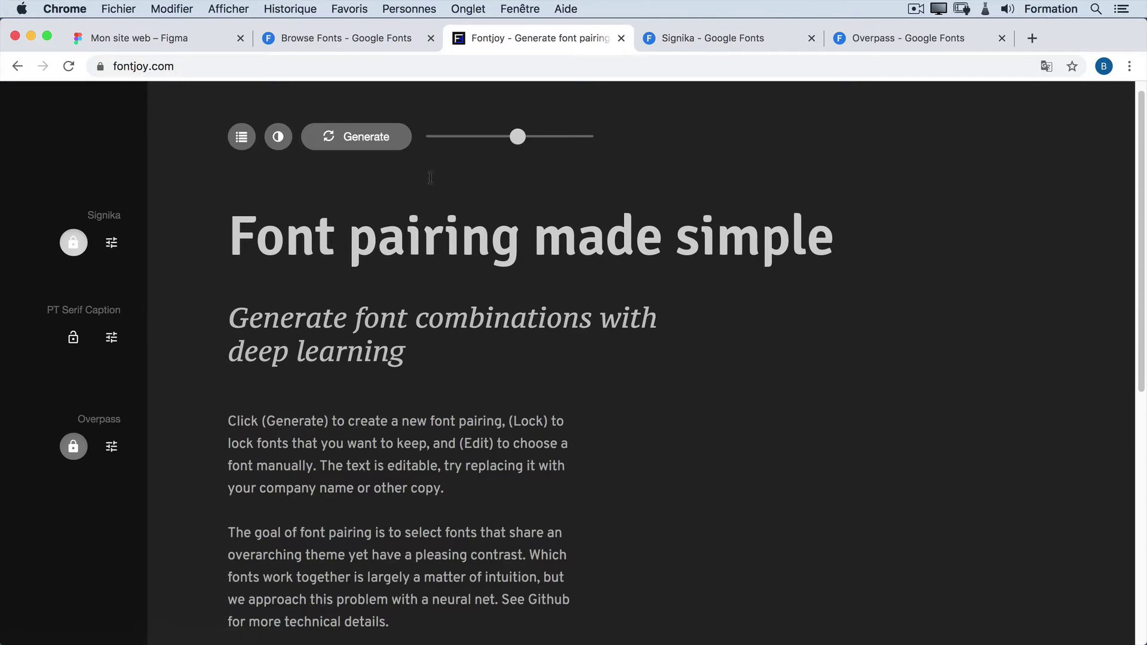
# - Replace the subheading font PT Serif Caption with Lora from the list of similar fonts
pyautogui.click(111, 345)
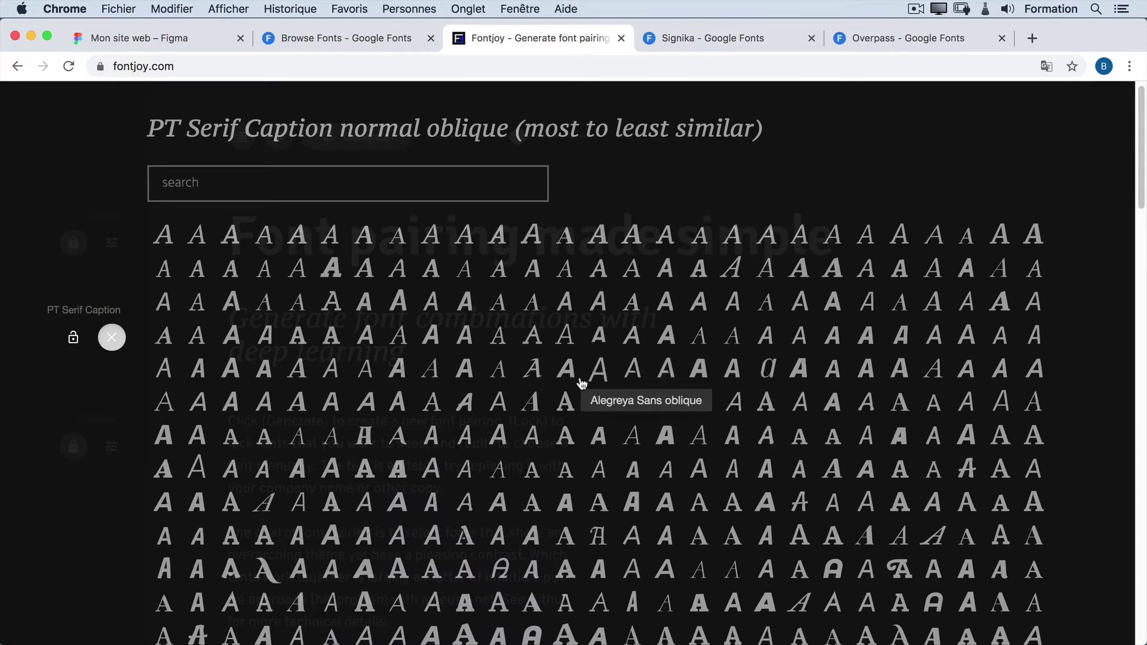
pyautogui.scroll(-2, 526, 371)
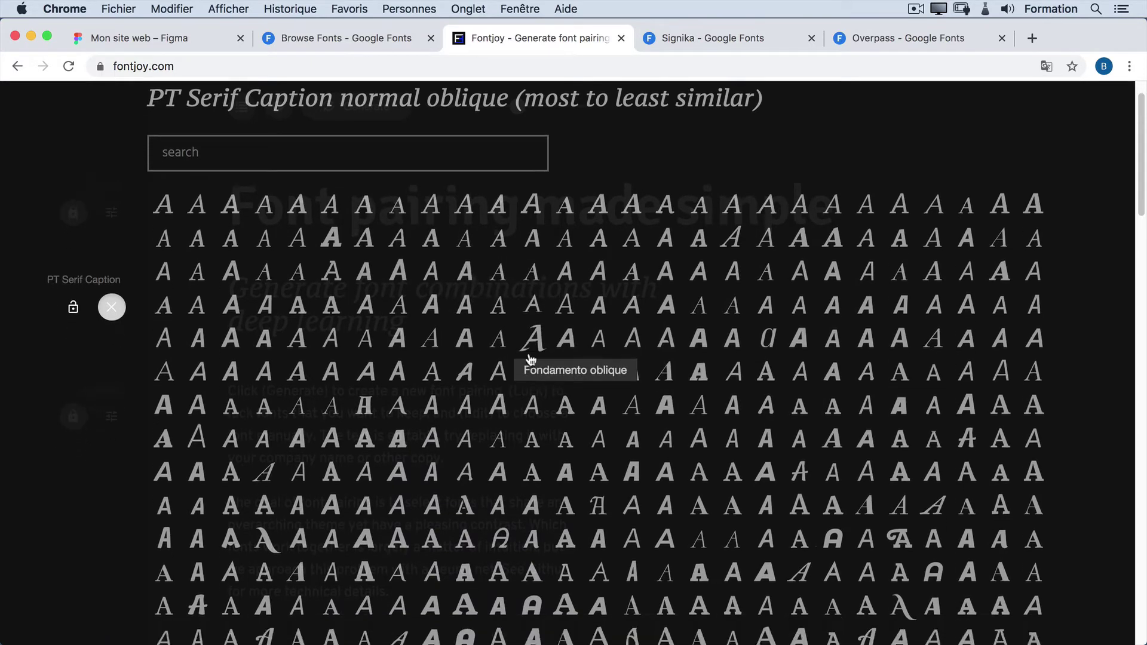
pyautogui.scroll(-3, 530, 365)
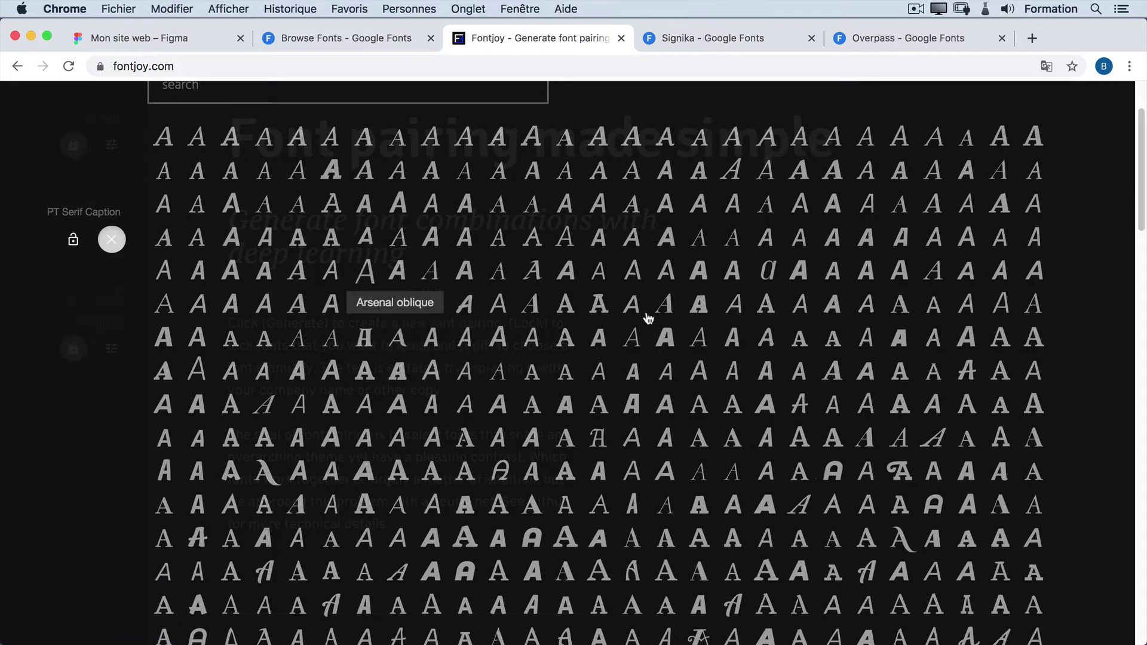
pyautogui.scroll(-1, 692, 335)
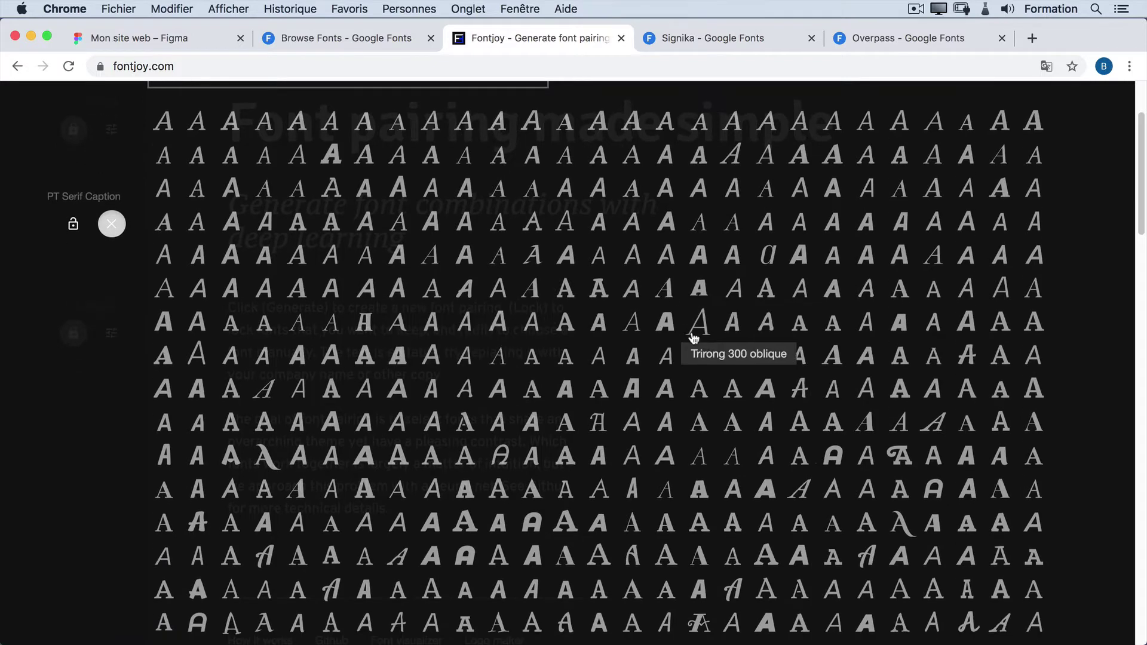
pyautogui.click(766, 292)
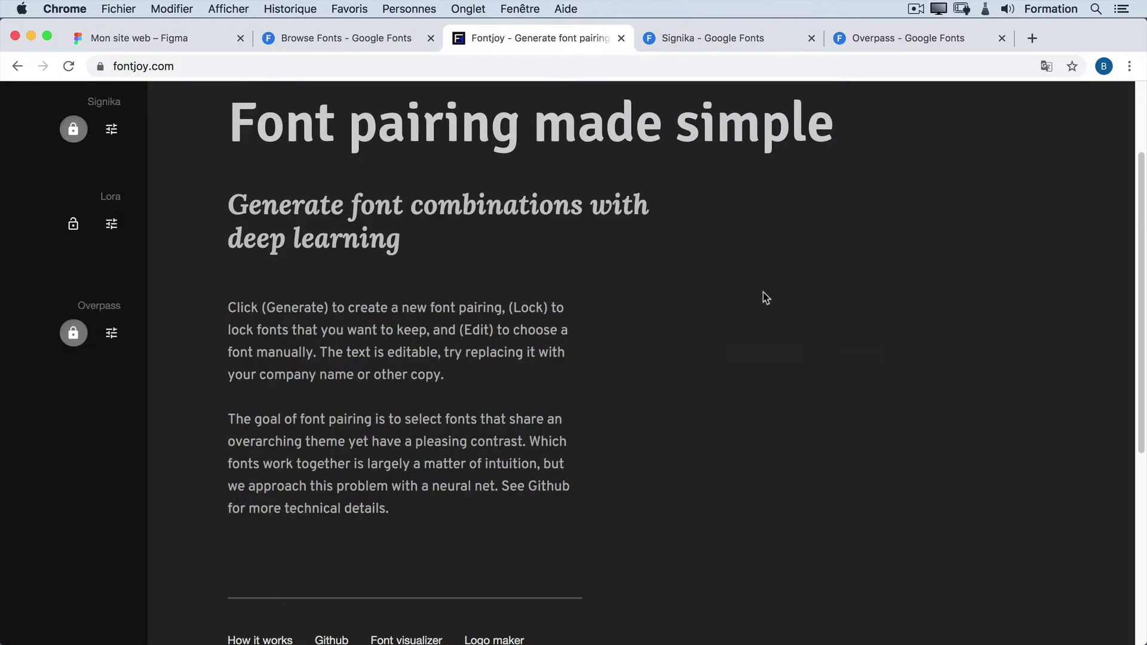
# - Review Lora's styles on Google Fonts and lock it as the subheading font in Fontjoy
pyautogui.click(111, 196)
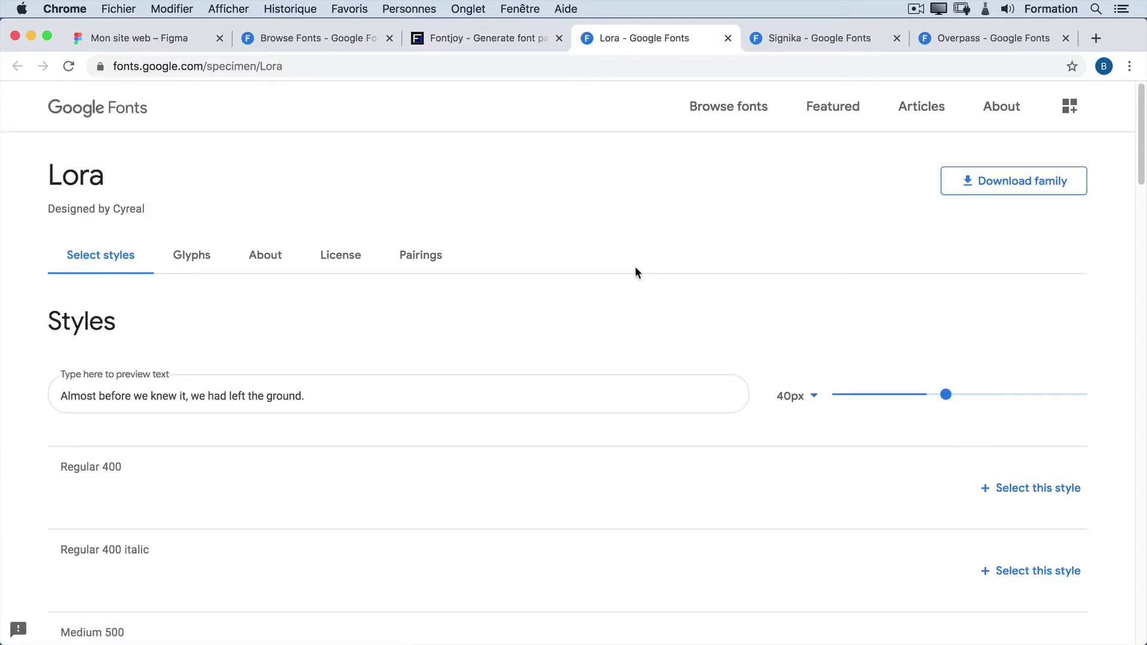
pyautogui.scroll(-4, 565, 332)
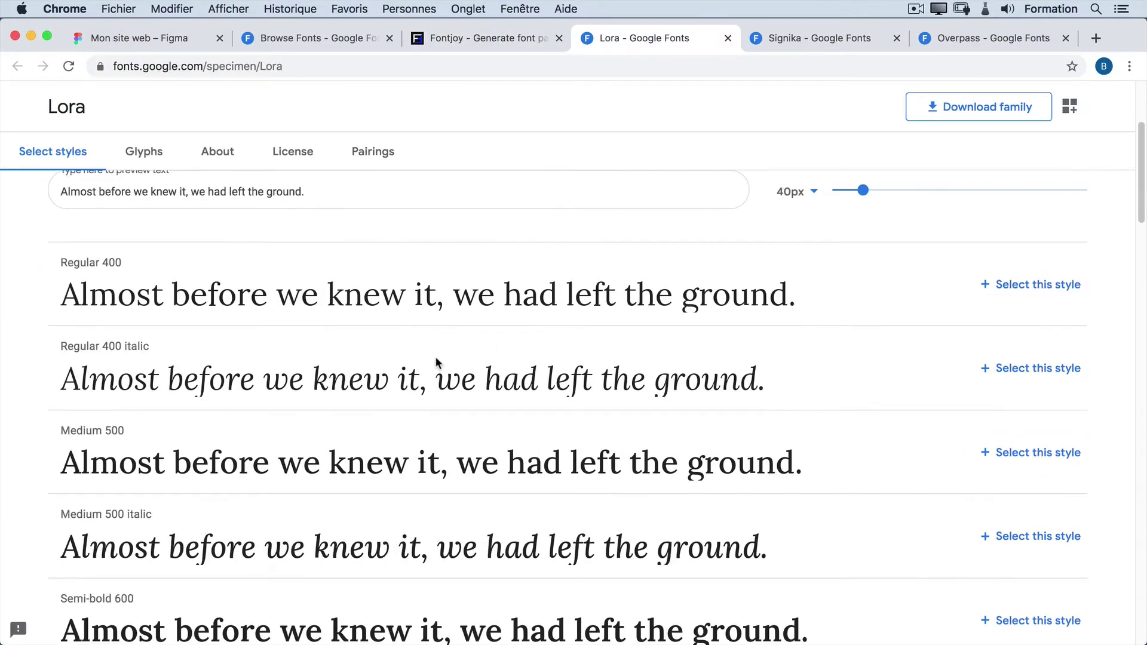
pyautogui.scroll(-9, 435, 361)
pyautogui.scroll(9, 378, 379)
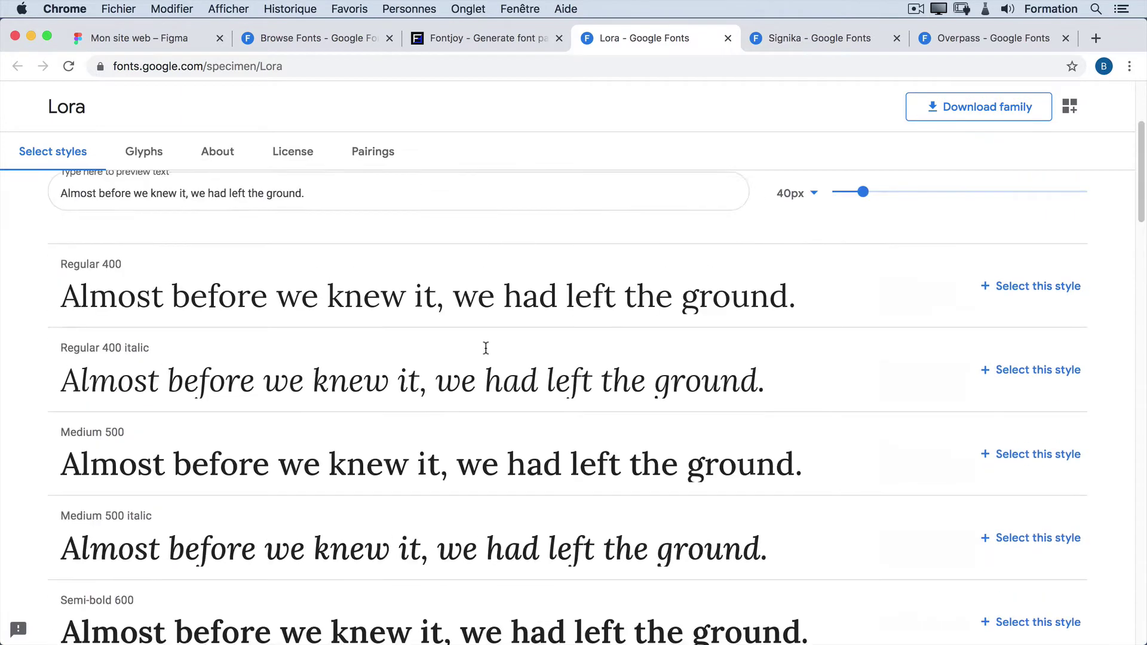
pyautogui.click(461, 45)
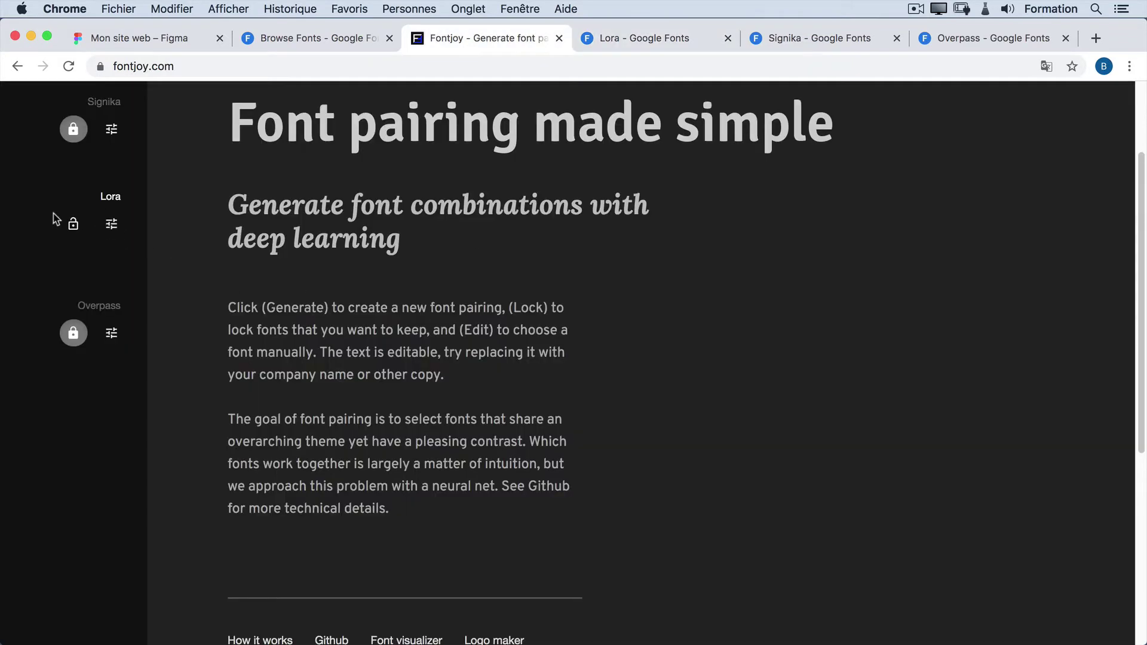
pyautogui.click(73, 224)
pyautogui.scroll(1, 476, 333)
pyautogui.scroll(1, 477, 333)
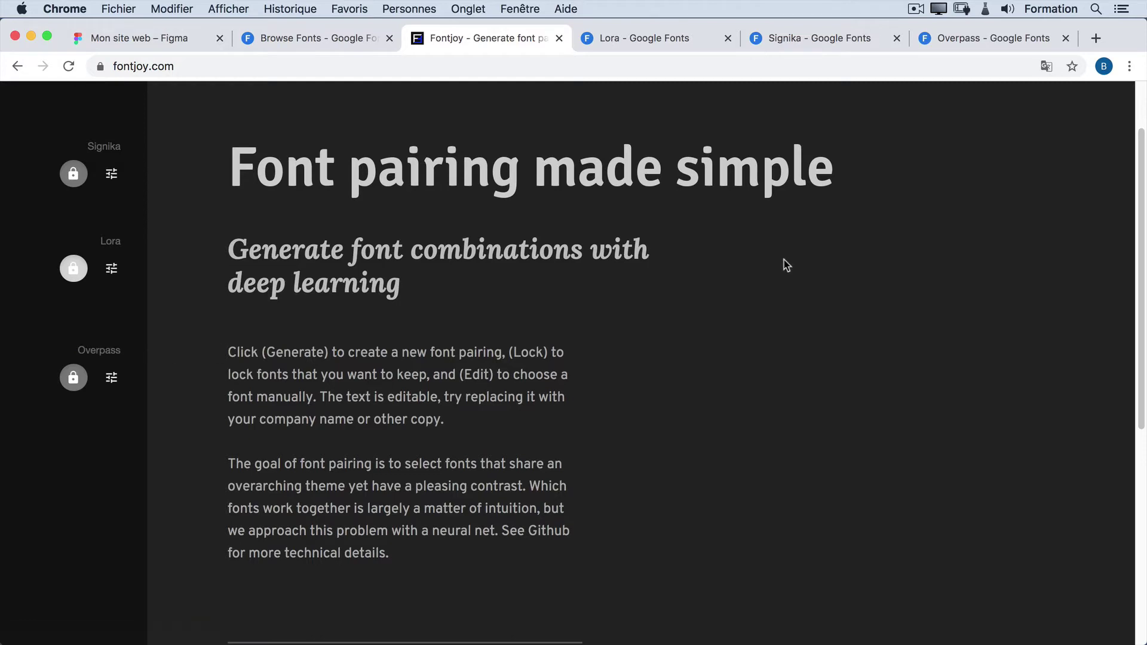
# - Check the Choix typographique frame in Figma and switch to the Overpass page on Google Fonts
pyautogui.click(302, 38)
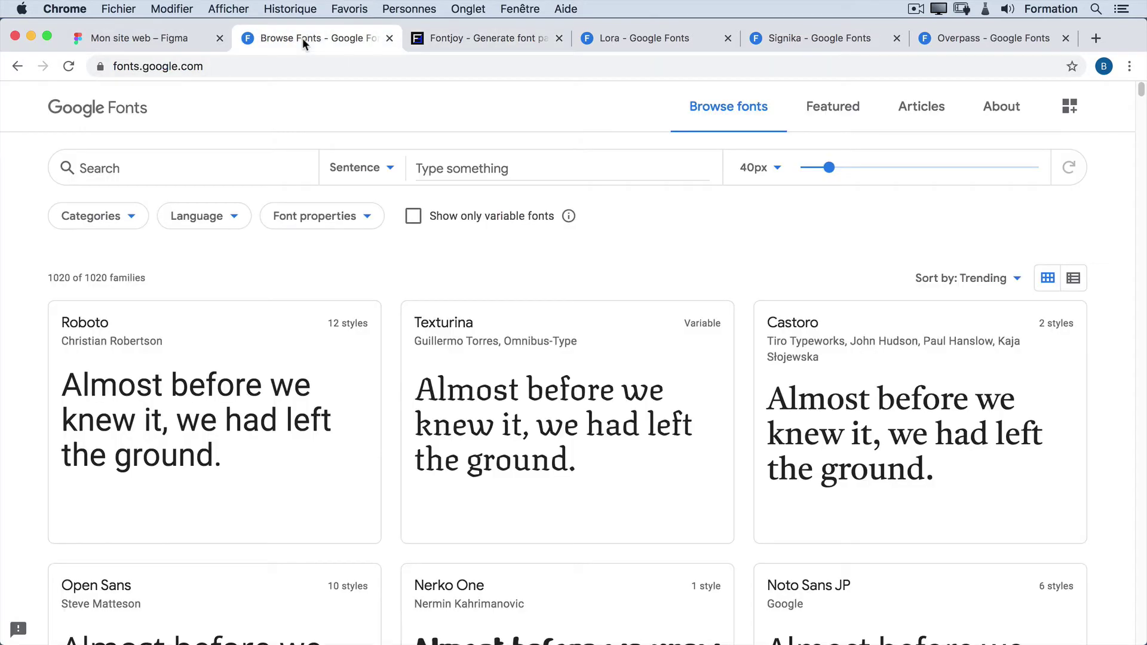
pyautogui.click(149, 36)
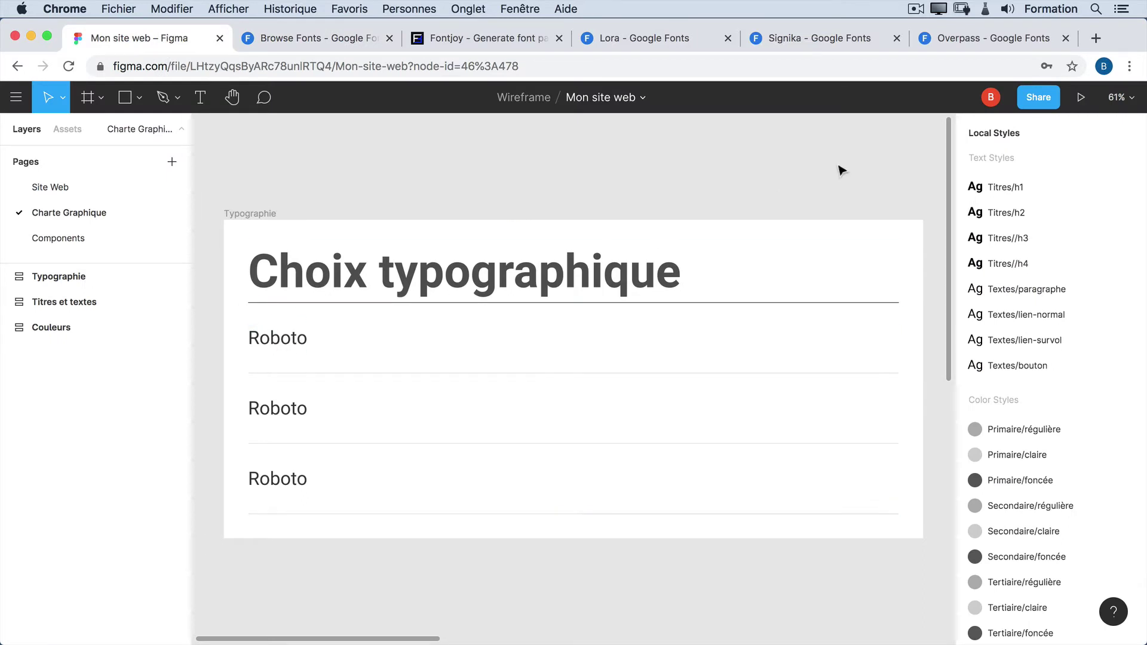
pyautogui.click(951, 40)
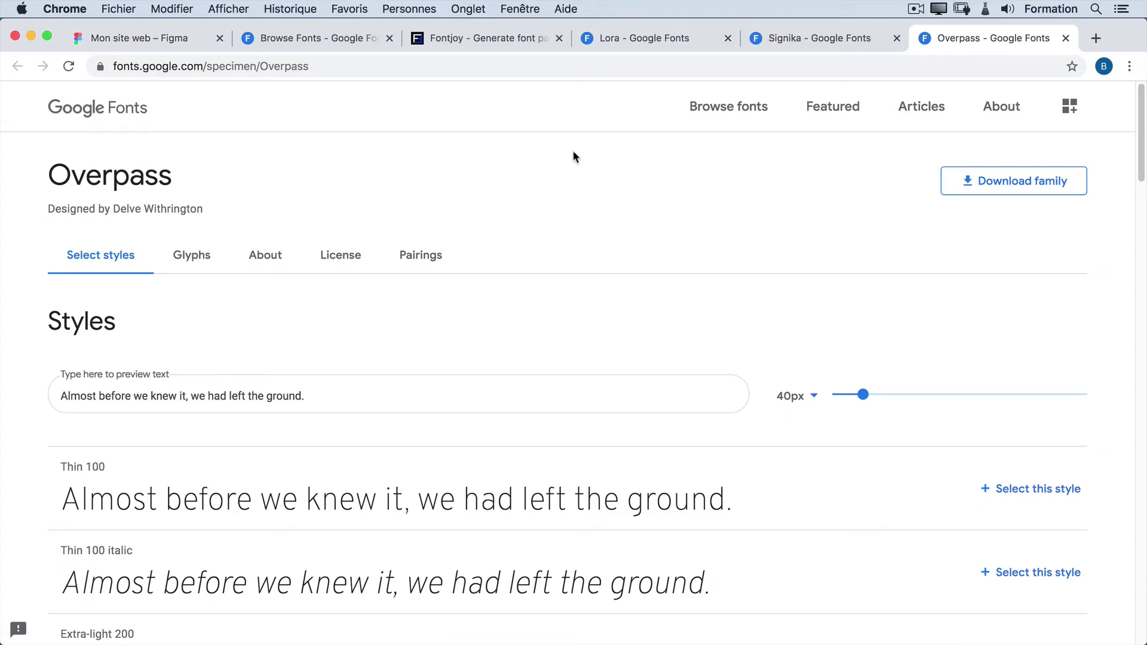
# - Copy the Overpass name from Google Fonts and replace the third Roboto line in Figma's Choix typographique frame with it
pyautogui.moveTo(48, 172); pyautogui.dragTo(188, 163)
pyautogui.press('super+c')
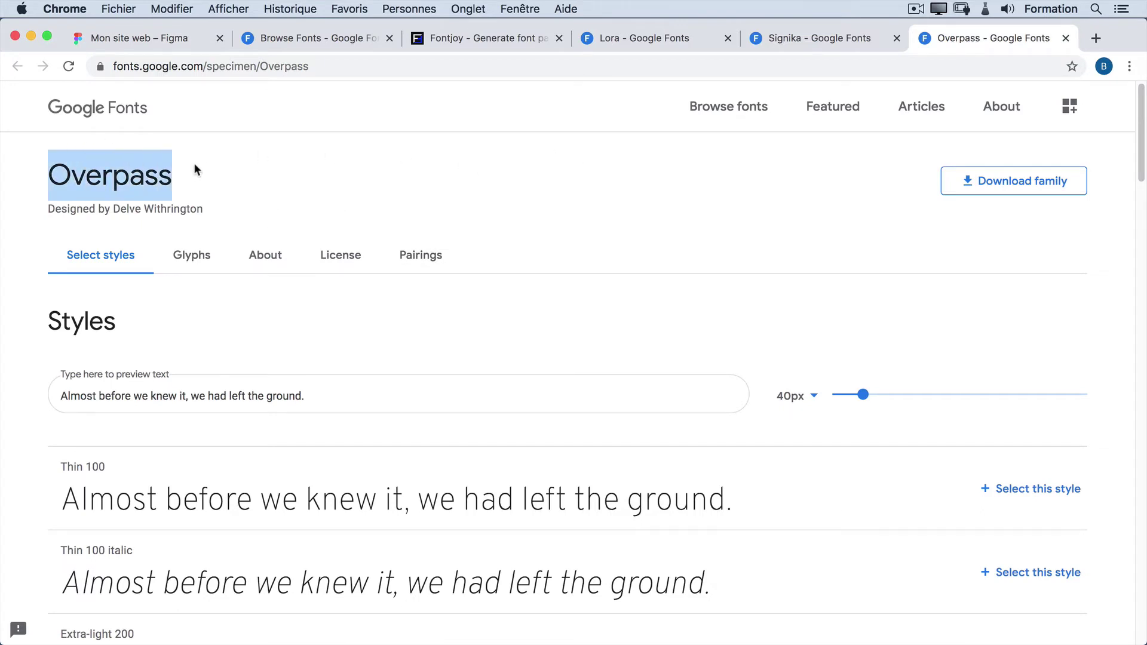
pyautogui.click(118, 41)
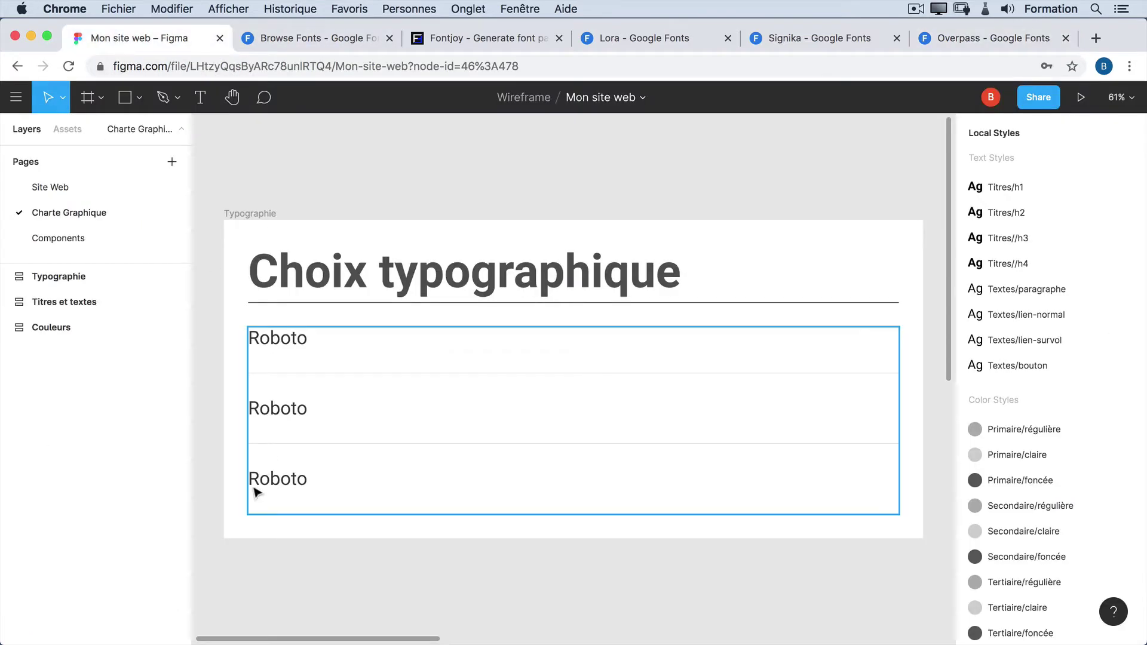
pyautogui.doubleClick(275, 485)
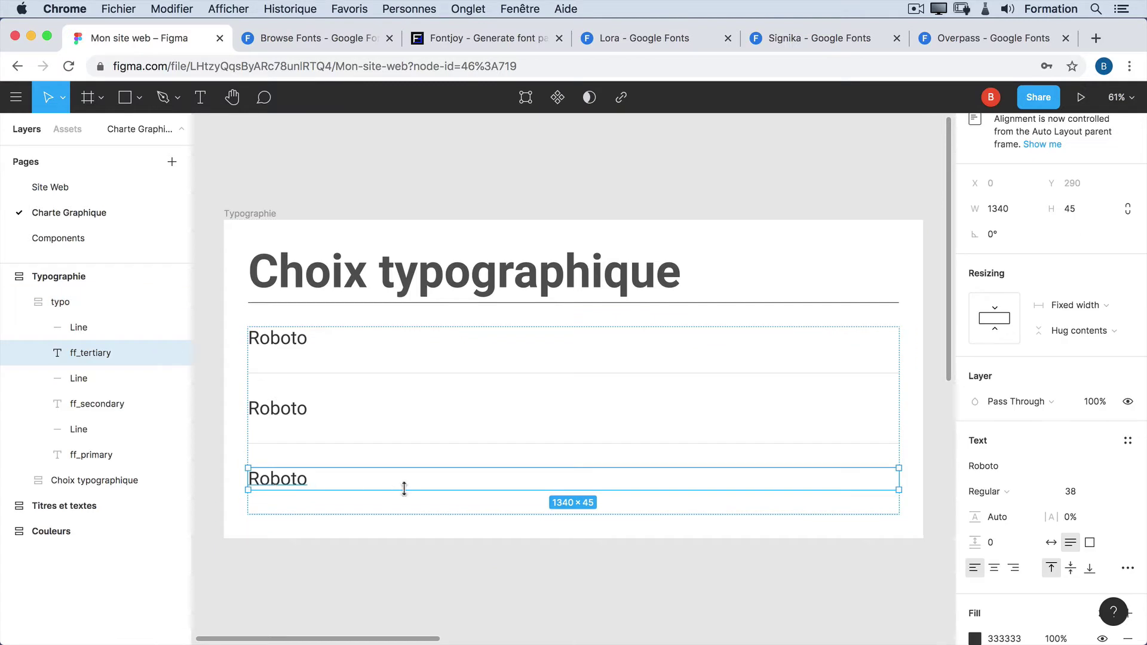
pyautogui.doubleClick(281, 483)
pyautogui.press('super+v')
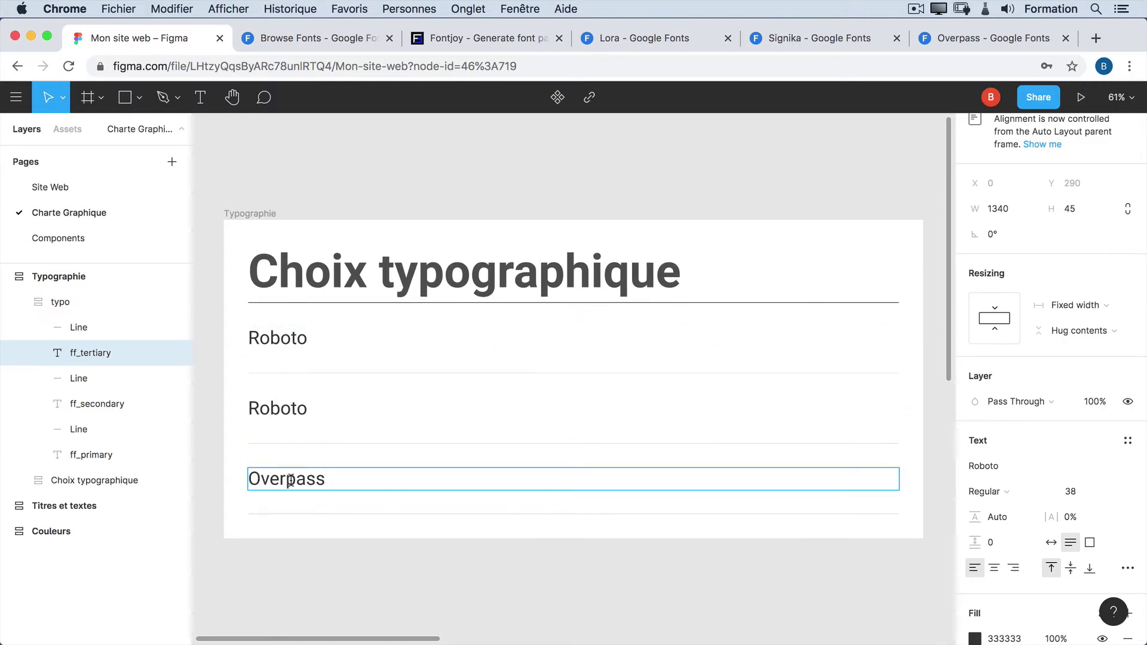
# - Set the font family of the whole ff_tertiary text to Overpass
pyautogui.press('super+a')
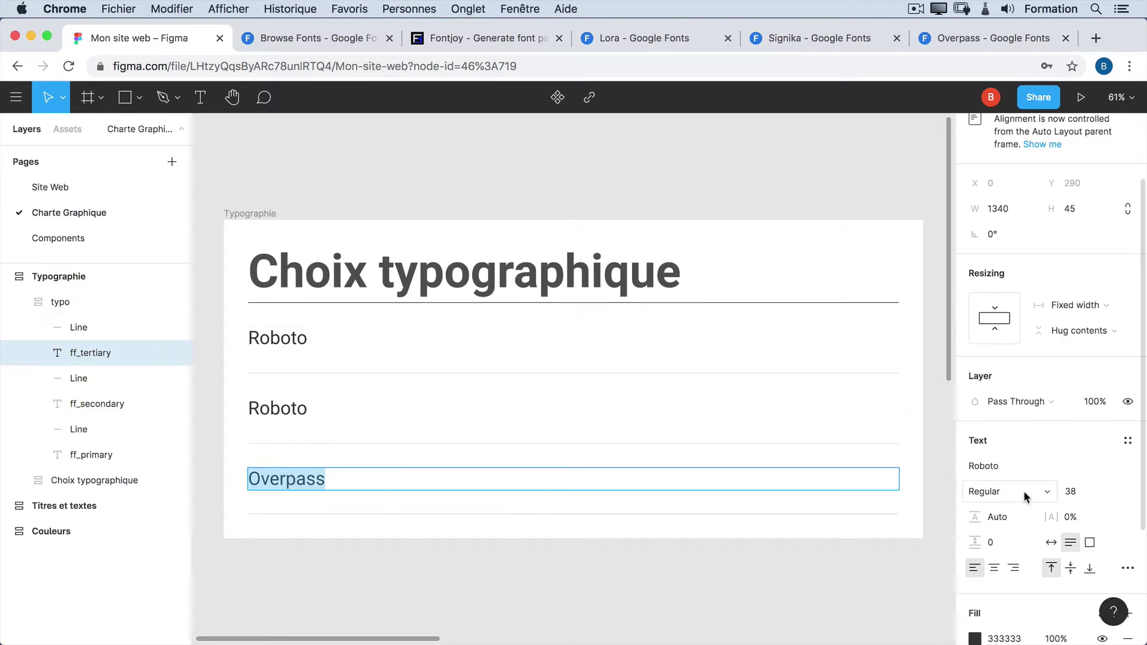
pyautogui.click(1027, 467)
pyautogui.write('ov')
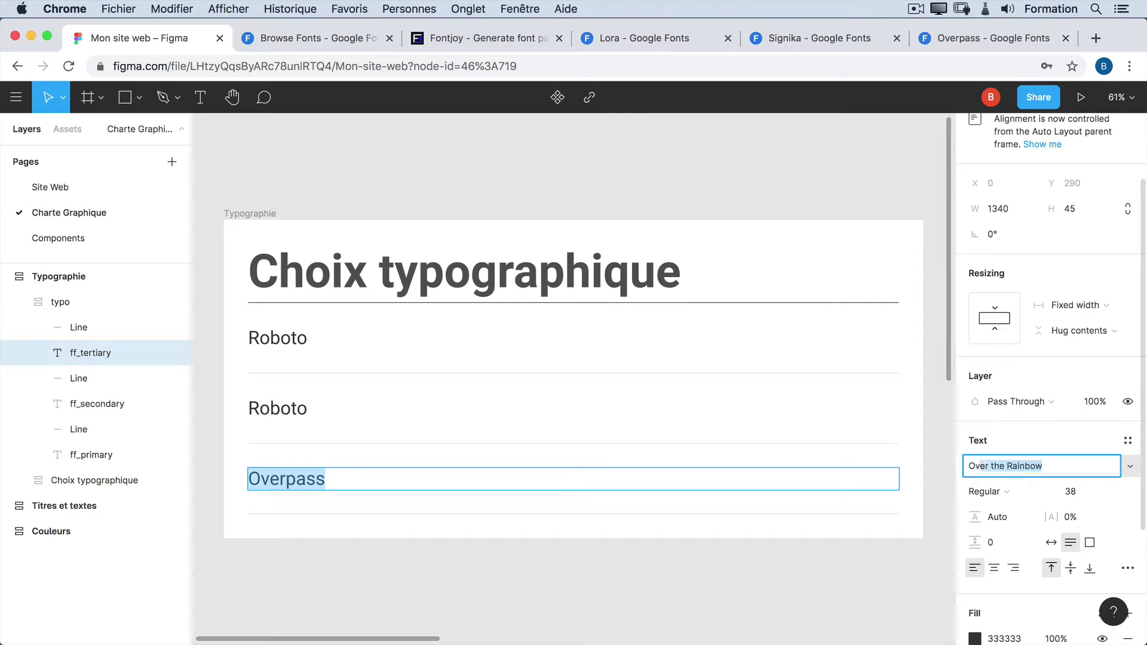
pyautogui.write('erpass')
pyautogui.press('Return')
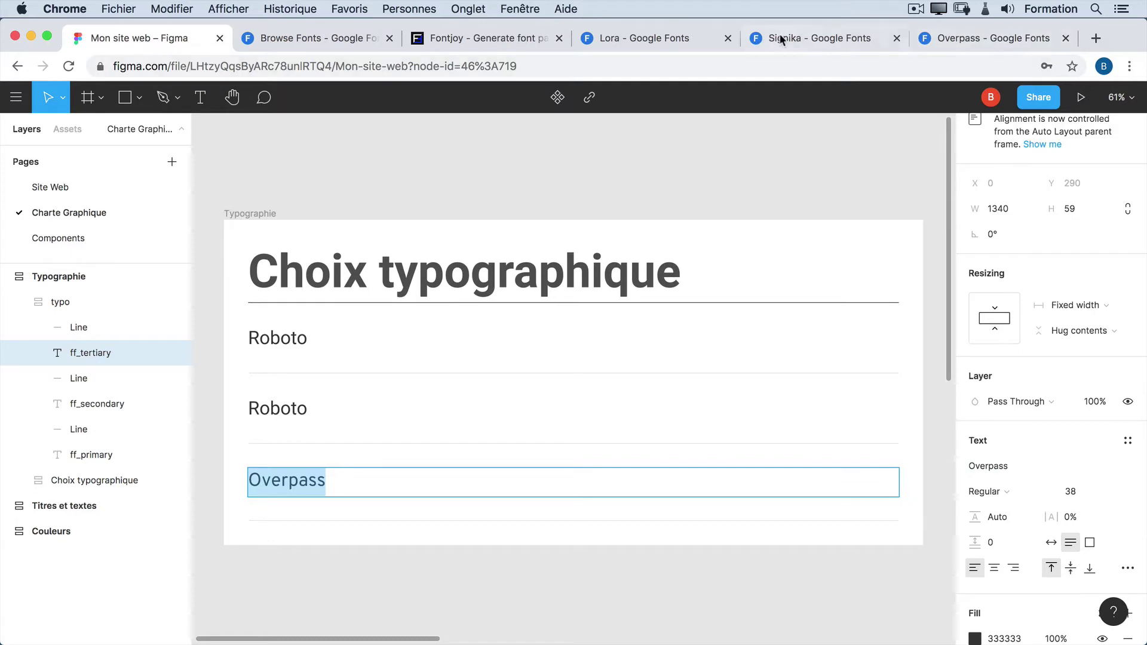
# - Copy the Lora name from its Google Fonts page and replace the ff_secondary Roboto text in Figma with it
pyautogui.click(660, 40)
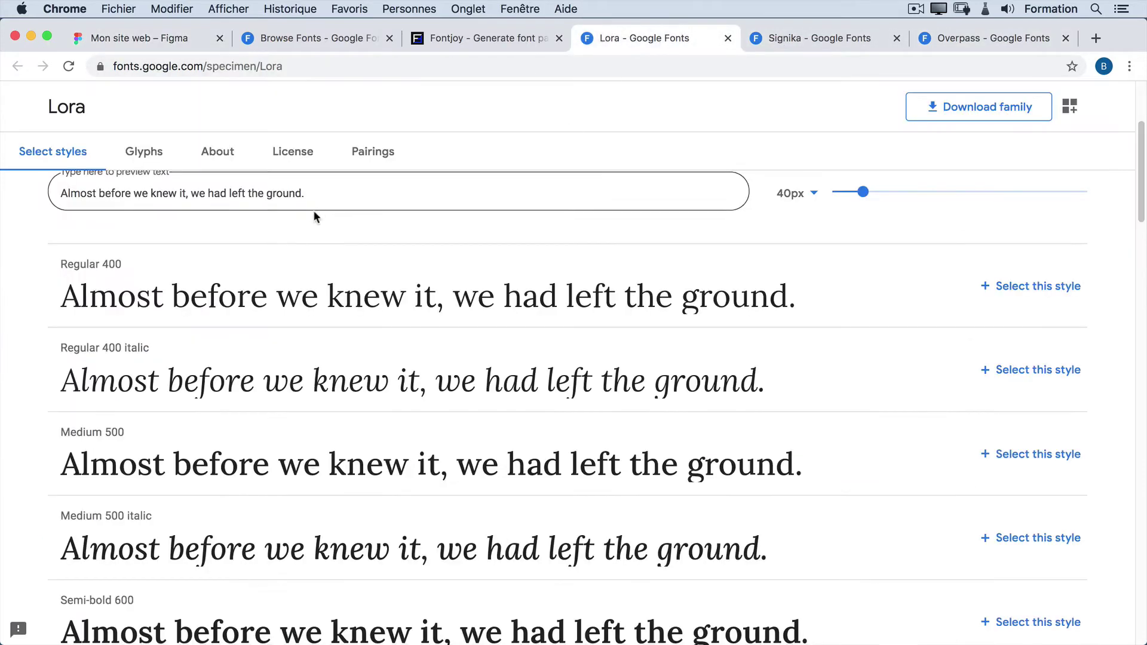
pyautogui.doubleClick(59, 110)
pyautogui.press('super+c')
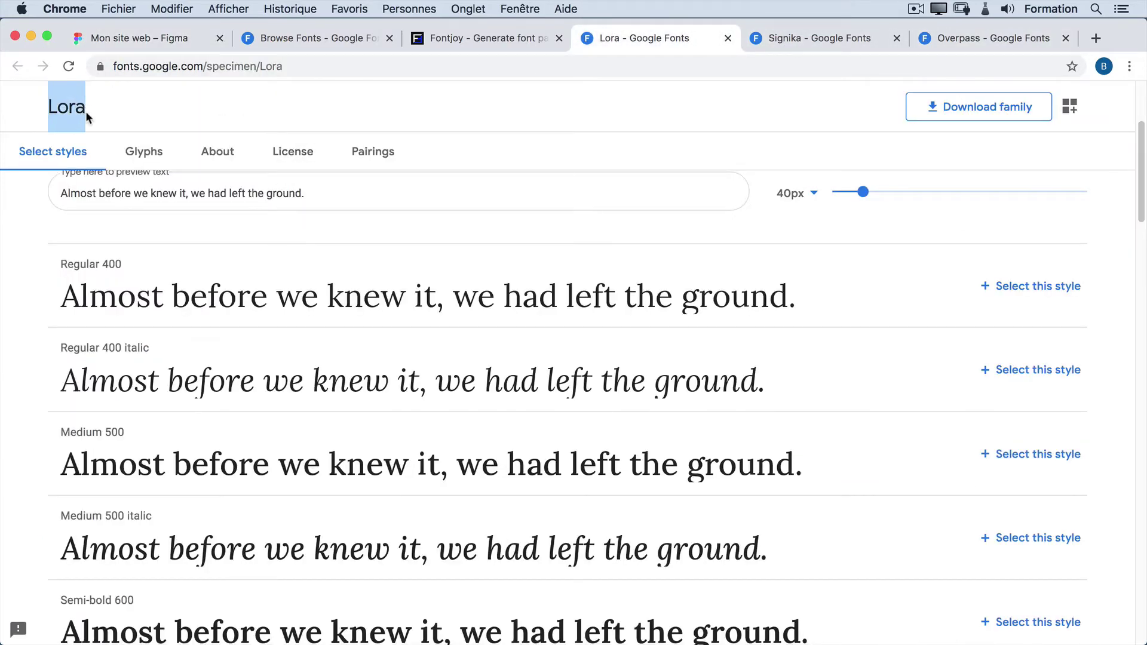
pyautogui.click(159, 38)
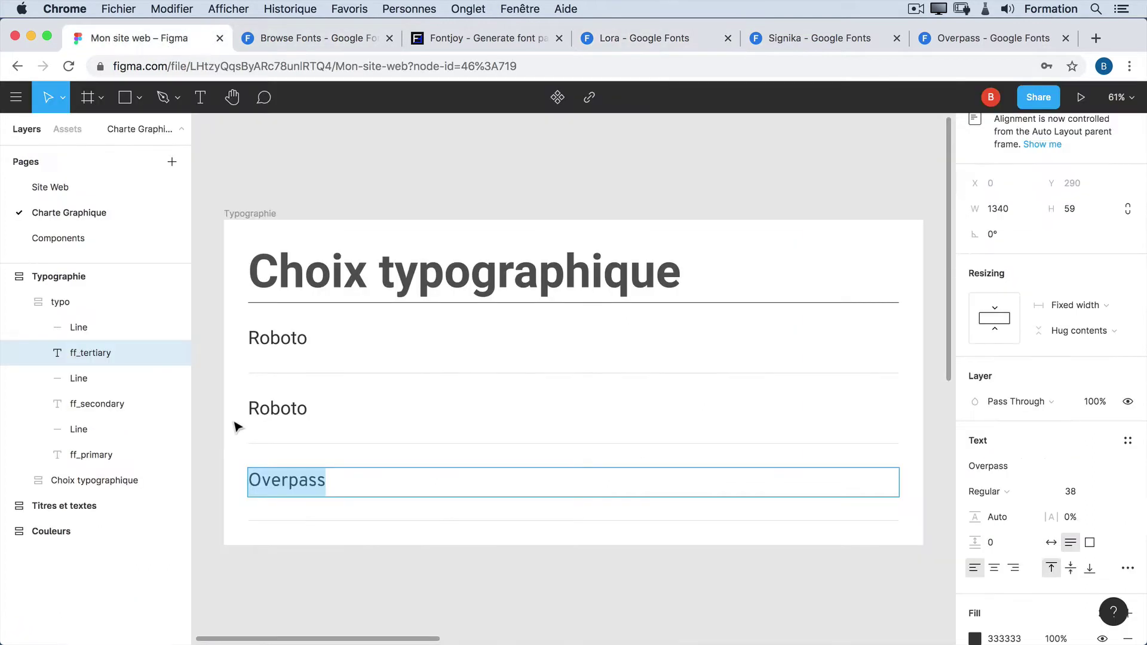
pyautogui.click(294, 411)
pyautogui.doubleClick(294, 411)
pyautogui.press('super+v')
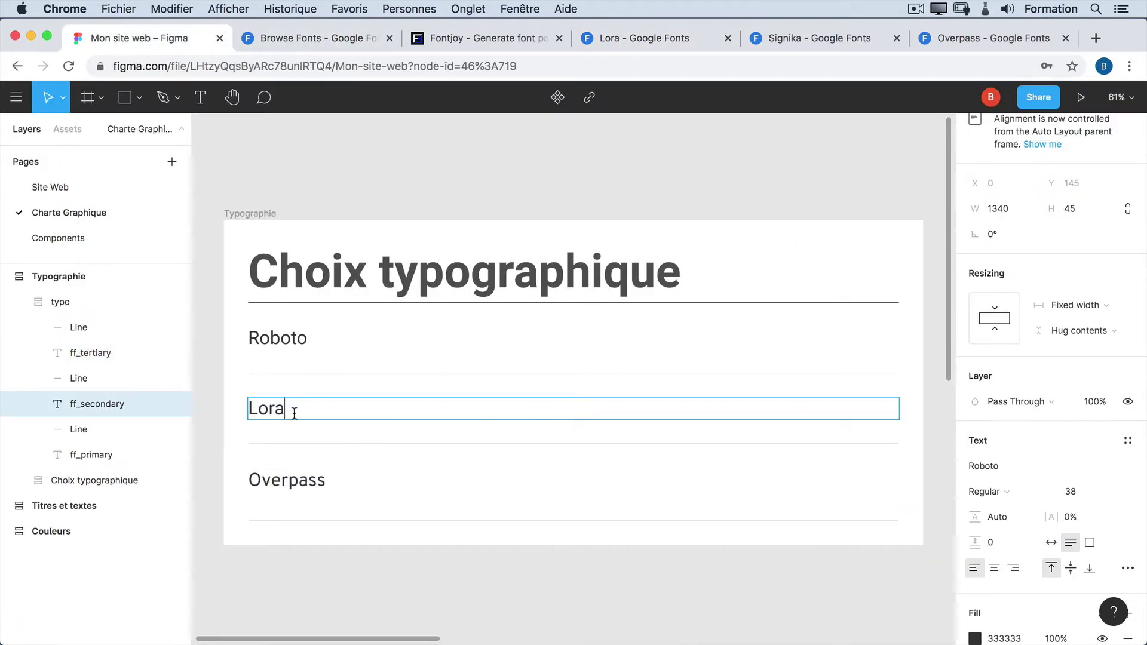
# - Set the font family of the whole ff_secondary text to Lora
pyautogui.press('super+a')
pyautogui.click(1000, 466)
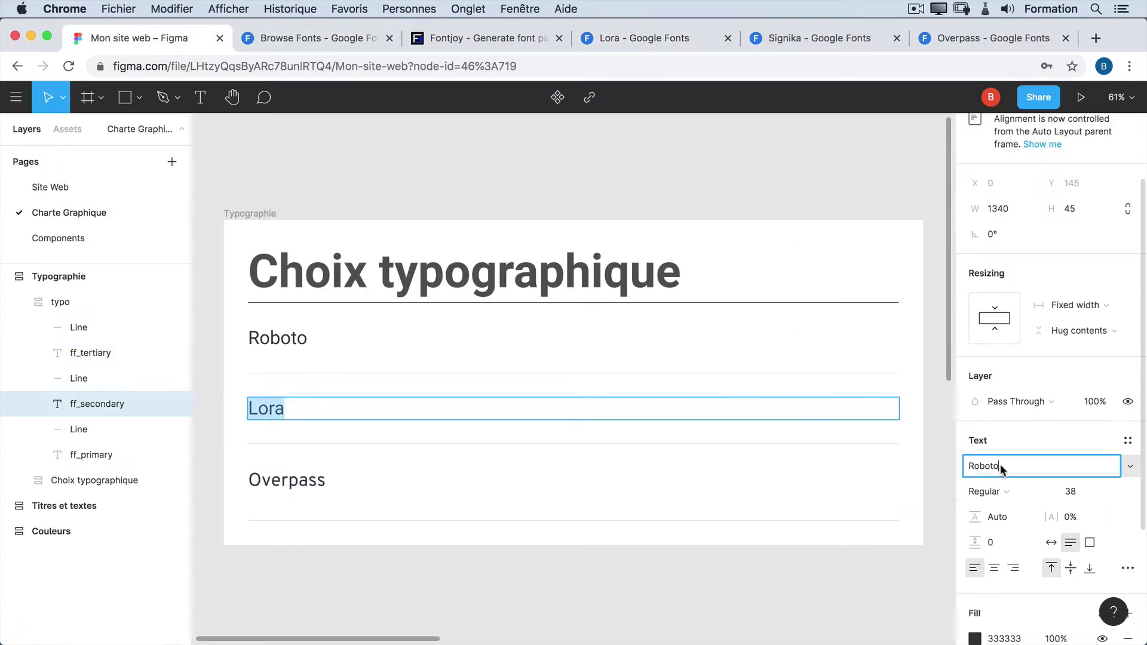
pyautogui.press('super+v')
pyautogui.press('Return')
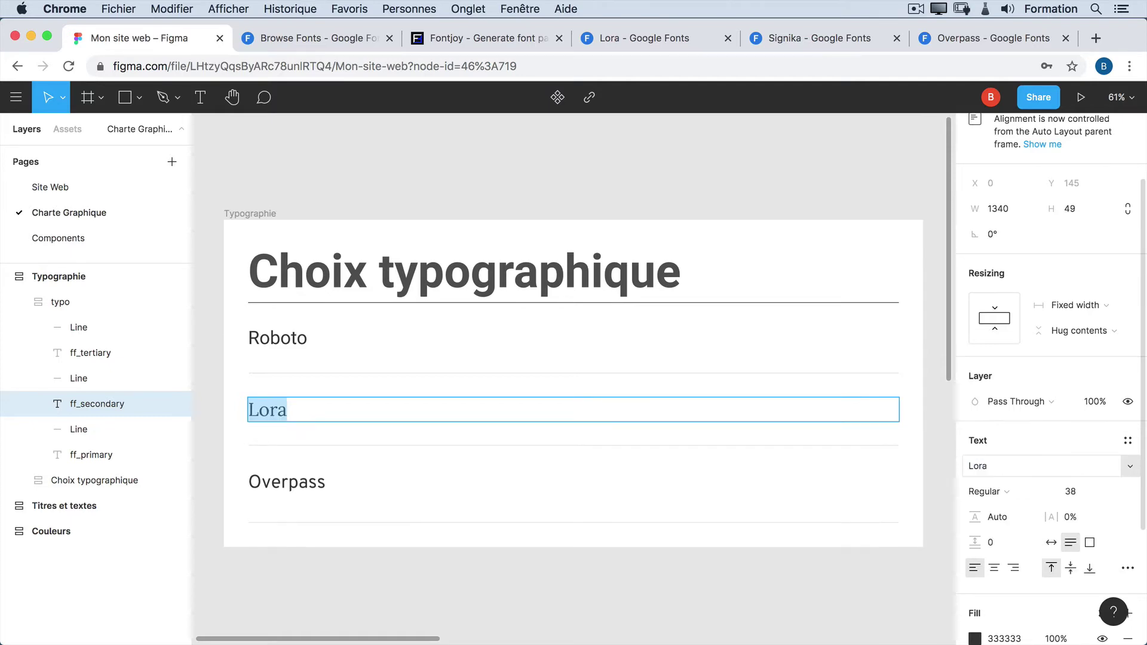
# - Copy the Signika name from its Google Fonts page and replace the ff_primary Roboto text in Figma with it
pyautogui.click(813, 38)
pyautogui.scroll(2, 307, 257)
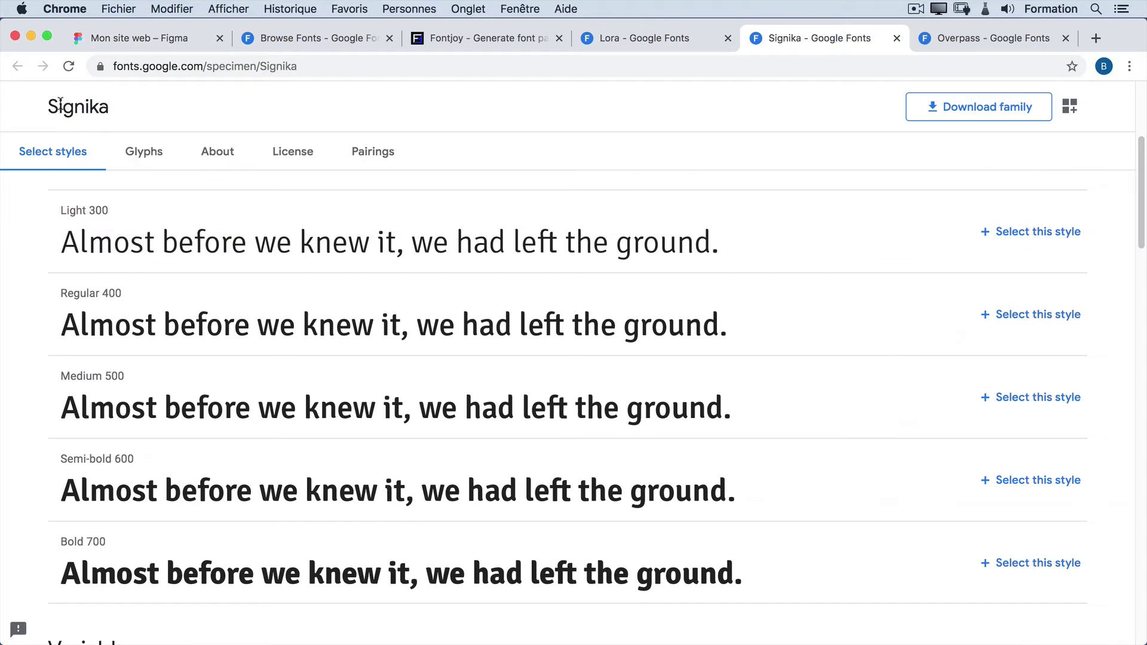
pyautogui.moveTo(49, 106); pyautogui.dragTo(109, 107)
pyautogui.press('super+c')
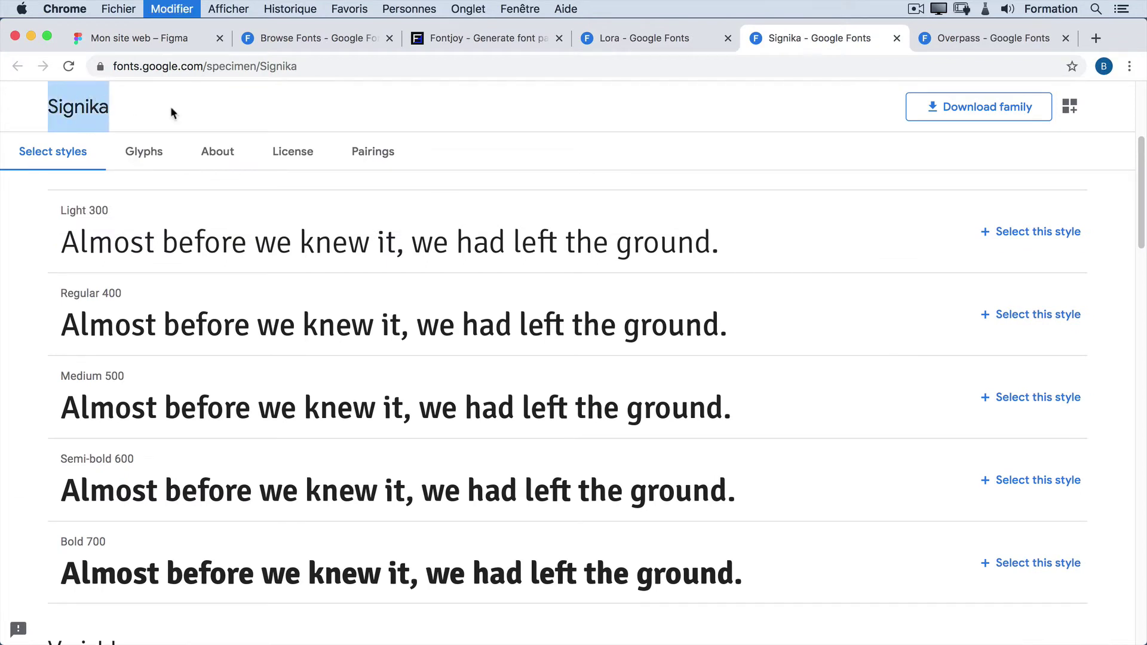
pyautogui.click(159, 37)
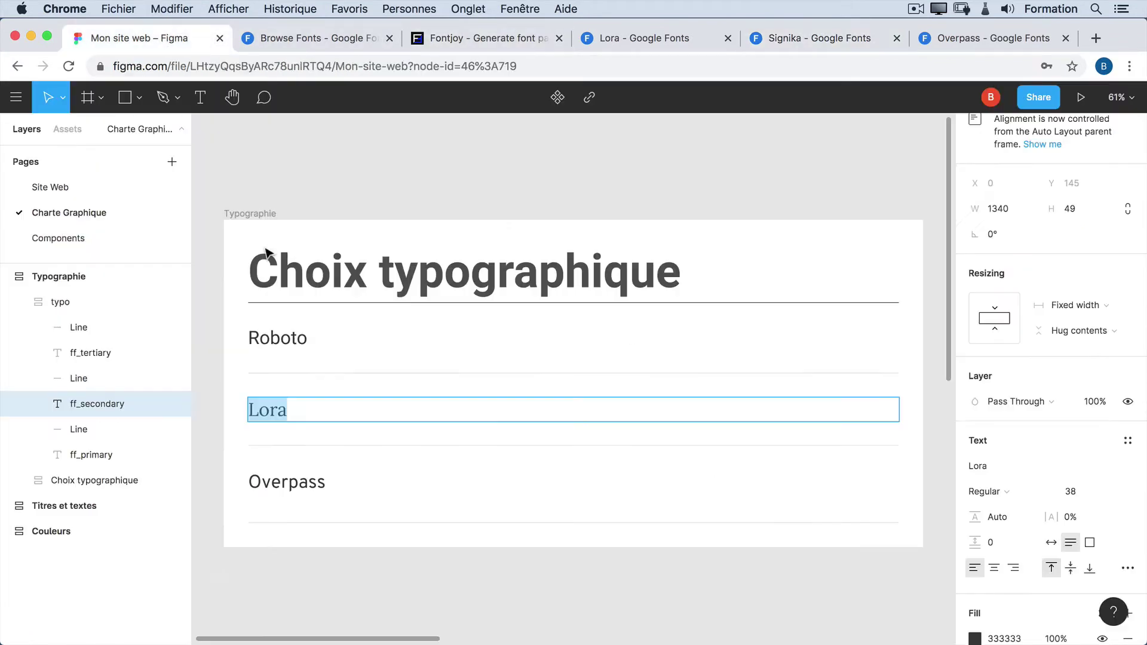
pyautogui.doubleClick(276, 337)
pyautogui.press('super+v')
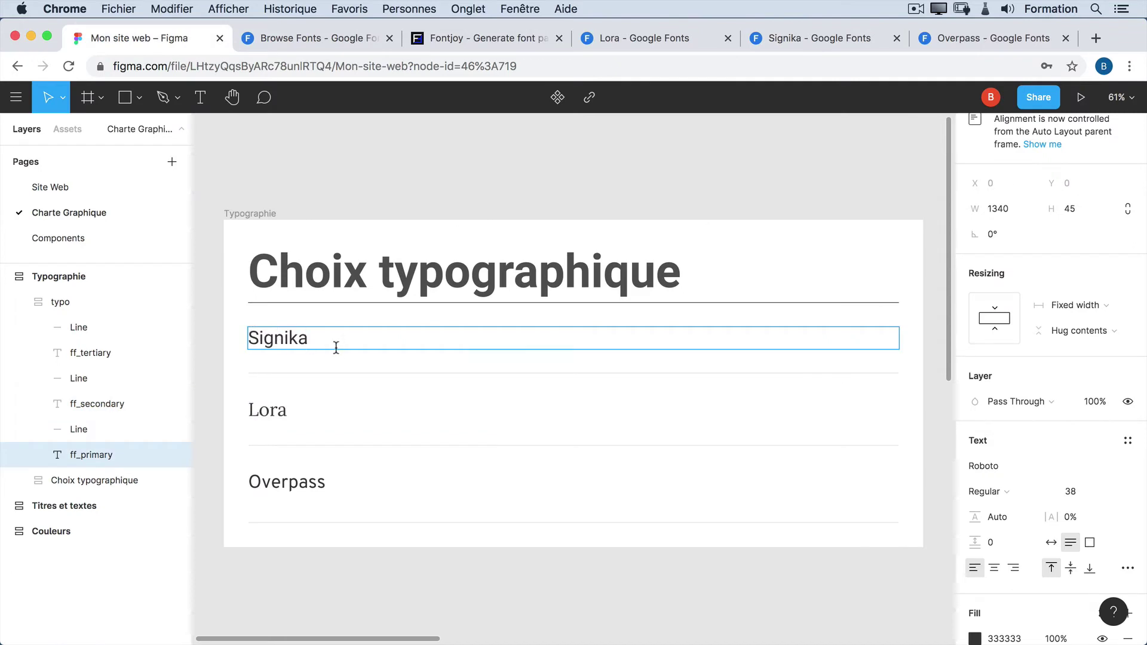
# - Set the font family of the whole ff_primary text to Signika and leave text editing
pyautogui.moveTo(336, 348); pyautogui.dragTo(215, 326)
pyautogui.click(989, 467)
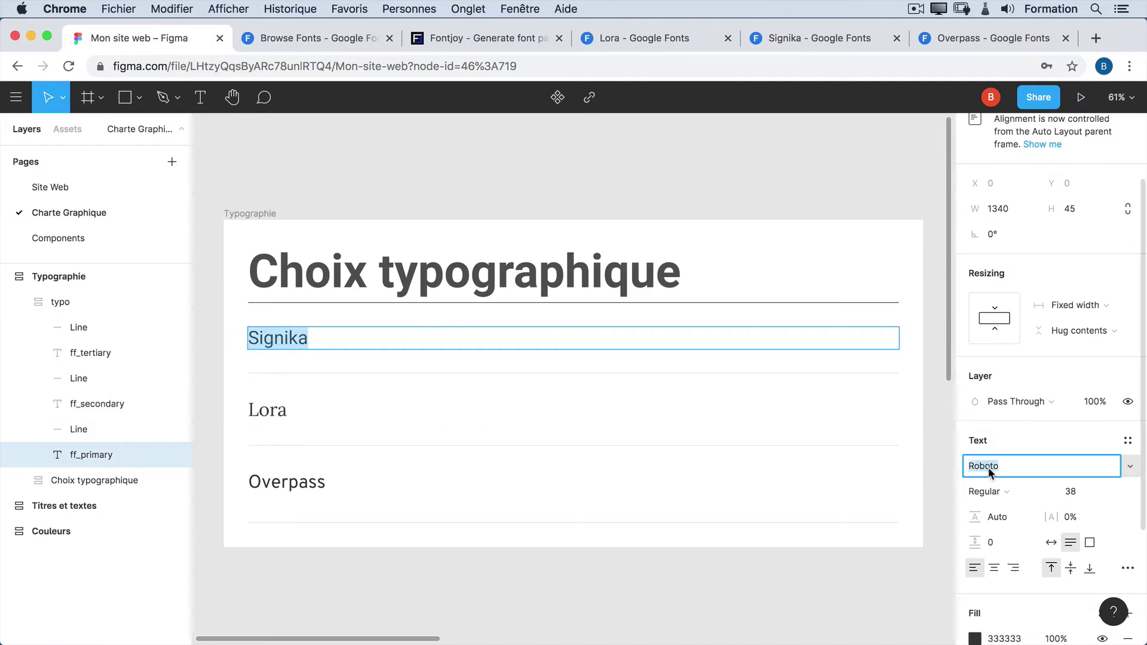
pyautogui.write('Signika')
pyautogui.press('Return')
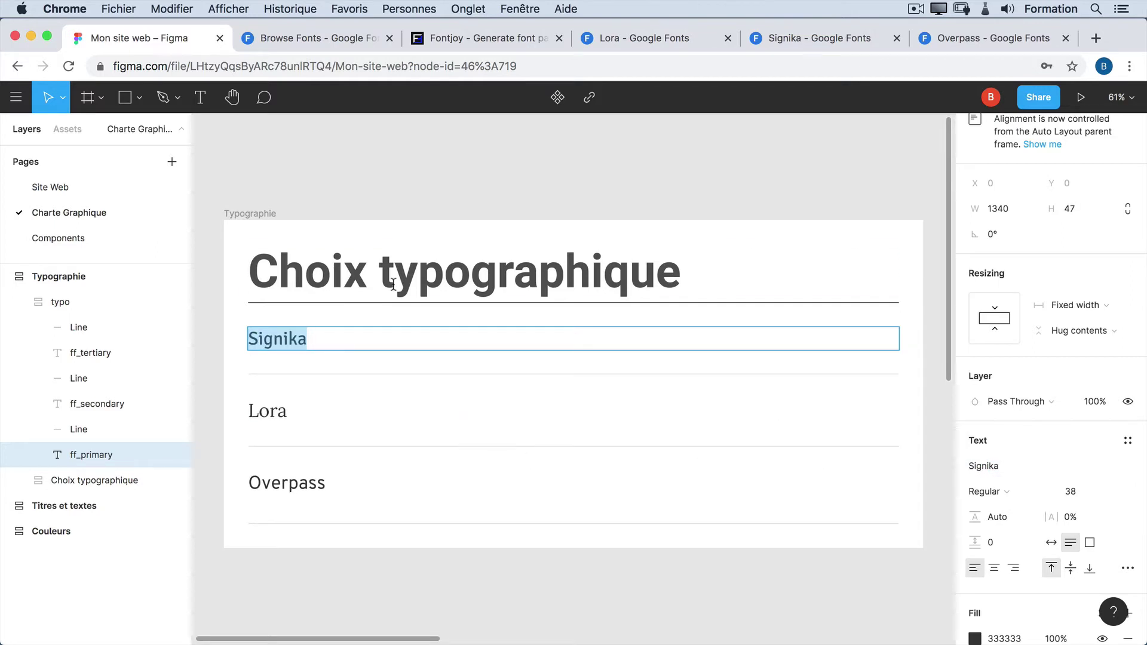
pyautogui.press('Escape')
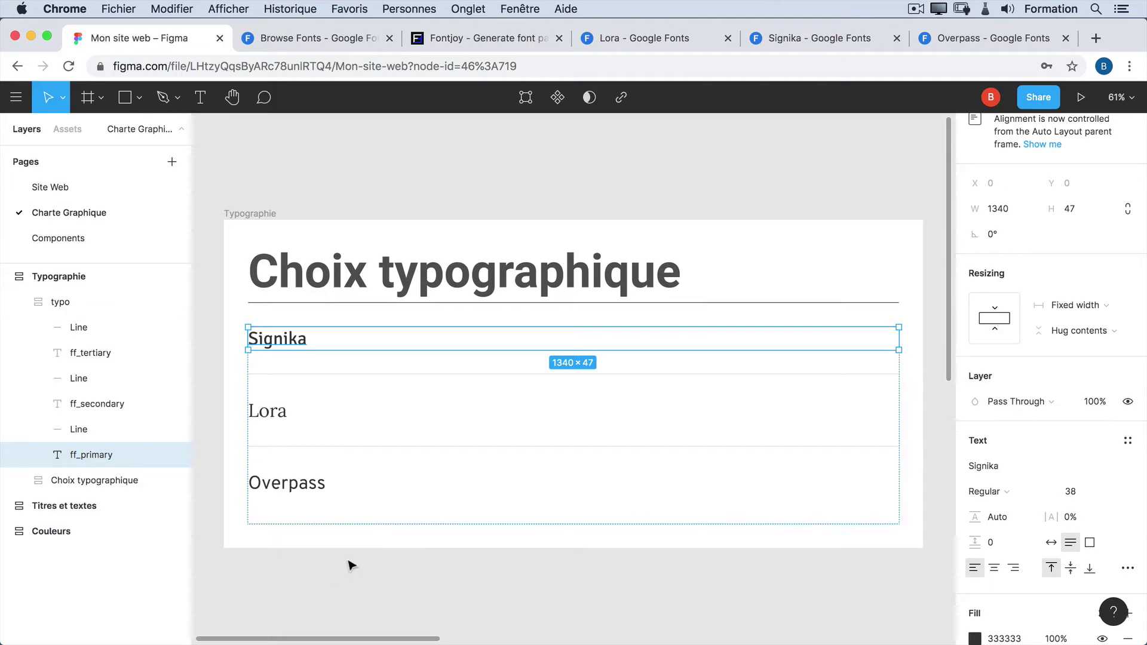
pyautogui.scroll(-1, 351, 563)
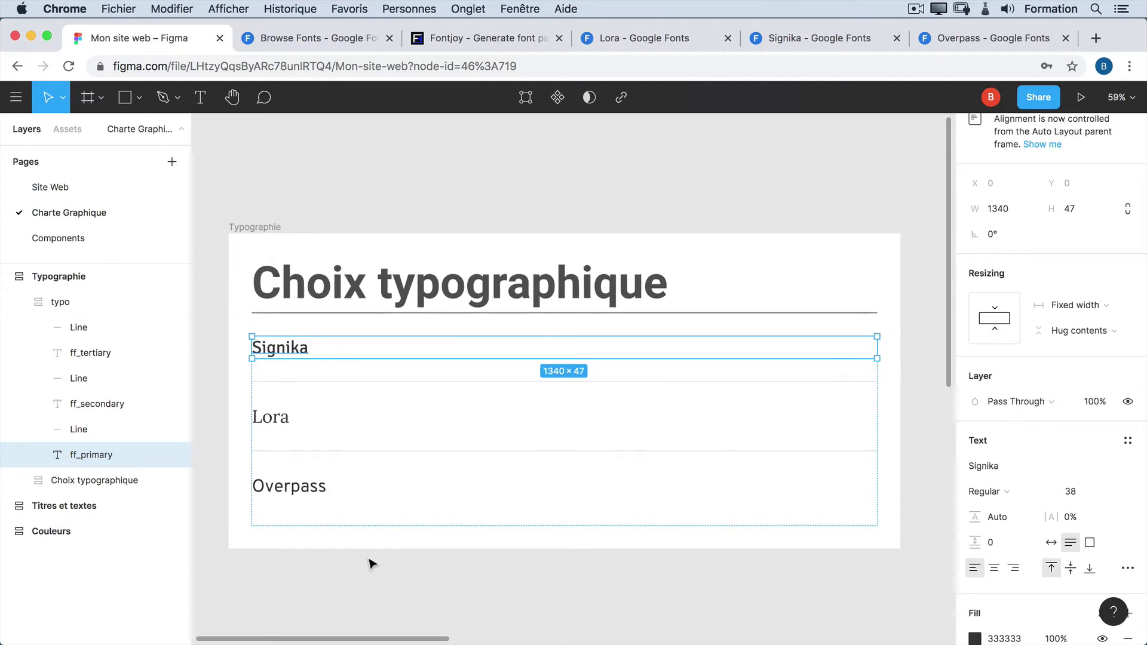
# - Review the available weights and italics of Lora, Signika and Overpass on Google Fonts, and check their pairing in Fontjoy
pyautogui.click(672, 41)
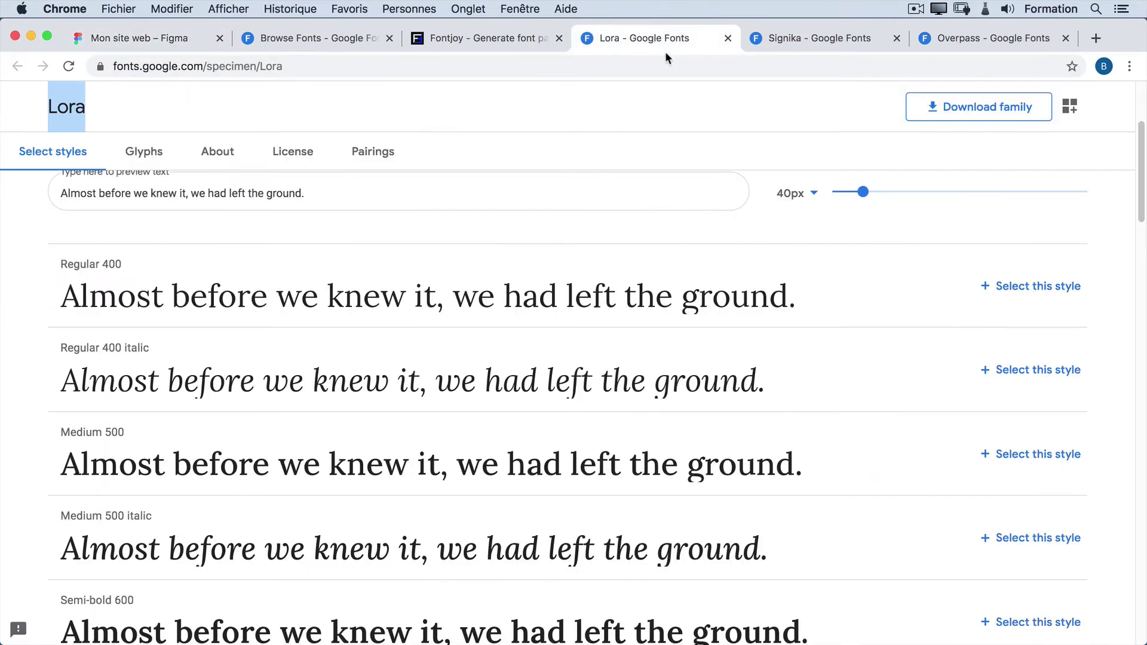
pyautogui.scroll(-1, 690, 380)
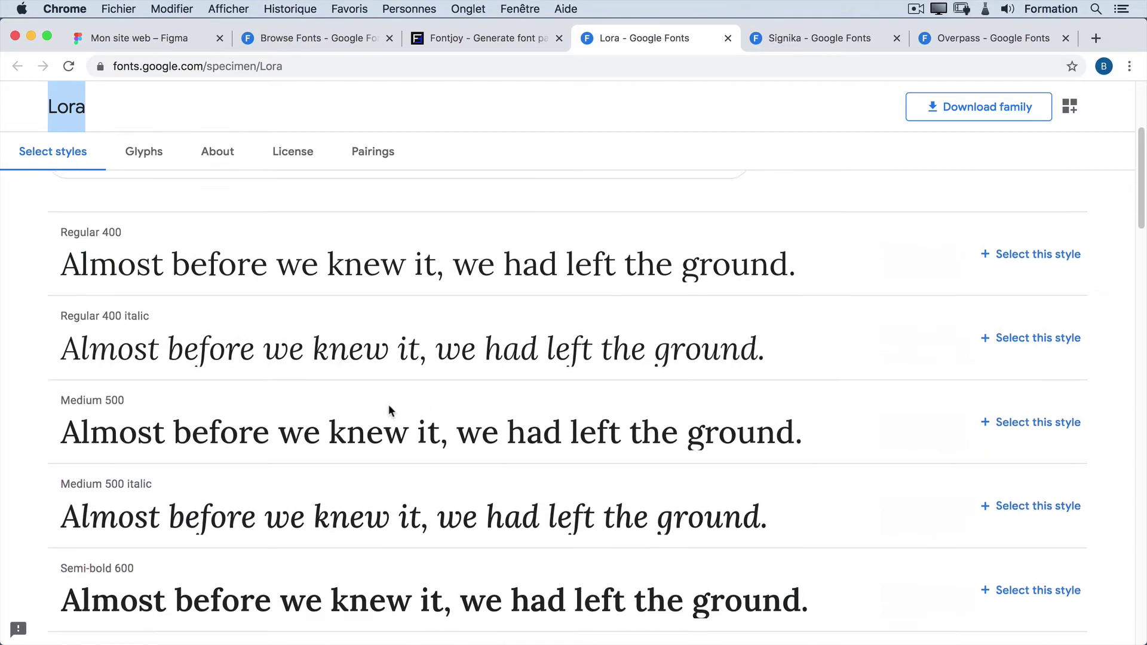
pyautogui.scroll(-2, 242, 347)
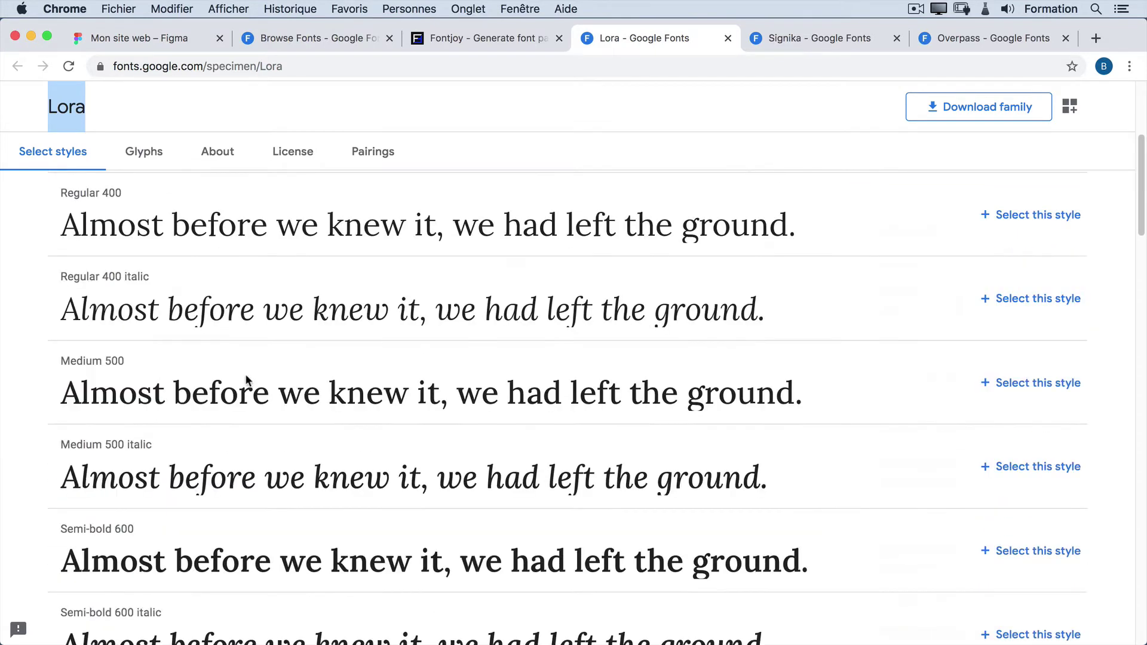
pyautogui.click(822, 52)
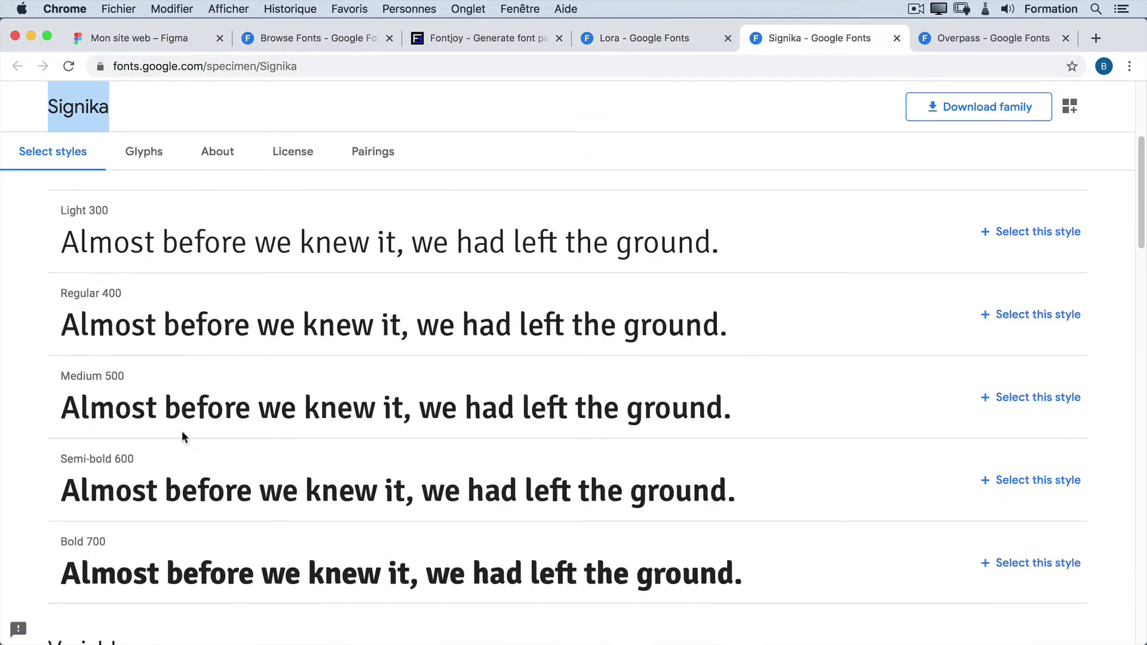
pyautogui.click(973, 41)
pyautogui.scroll(-10, 479, 255)
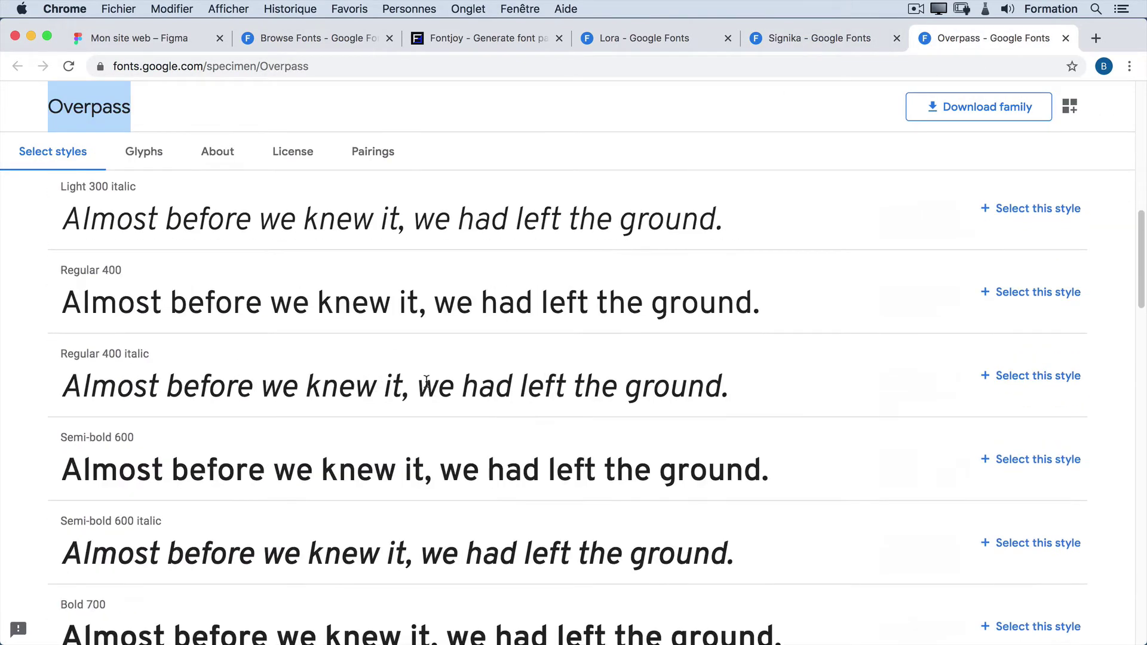
pyautogui.scroll(8, 427, 383)
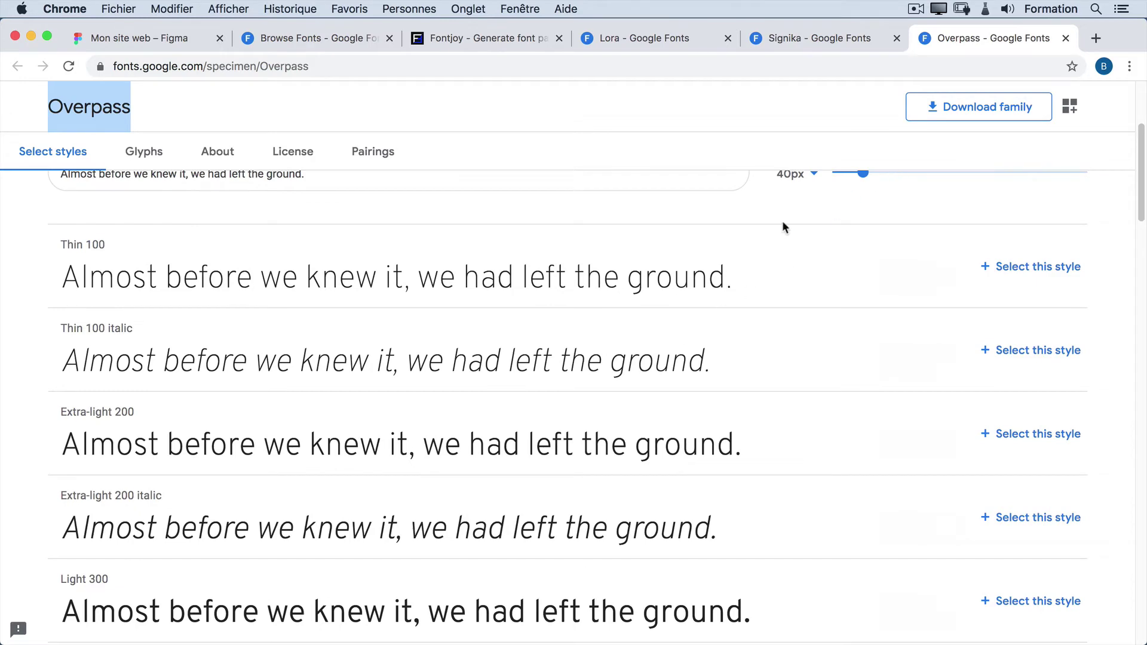
pyautogui.scroll(-8, 465, 376)
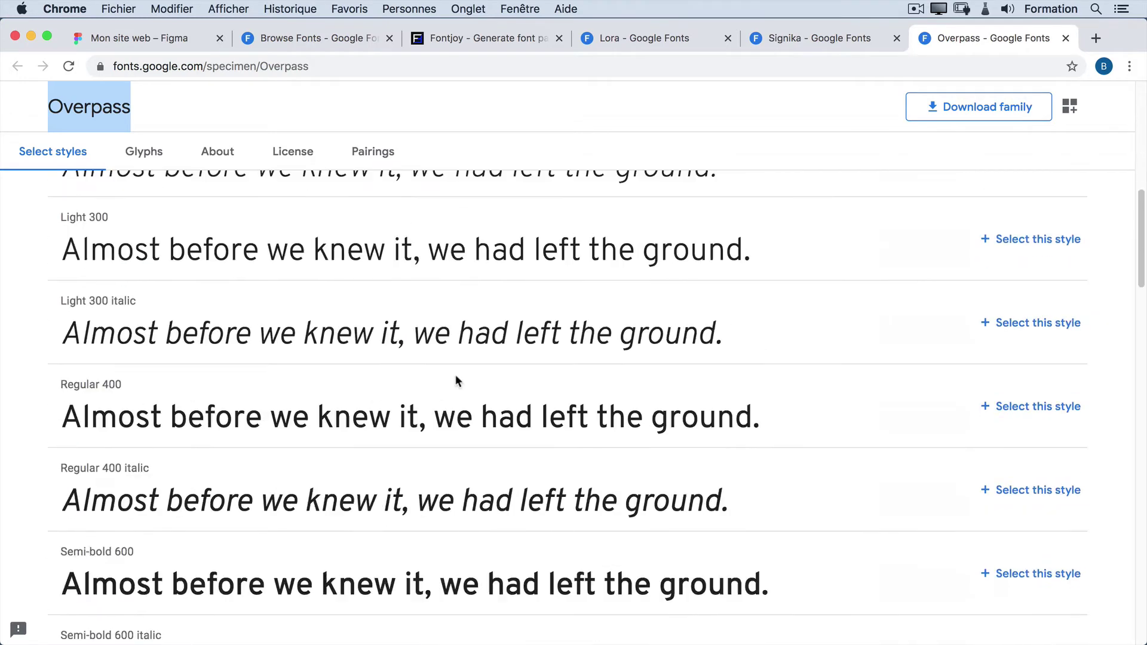
pyautogui.scroll(-2, 335, 520)
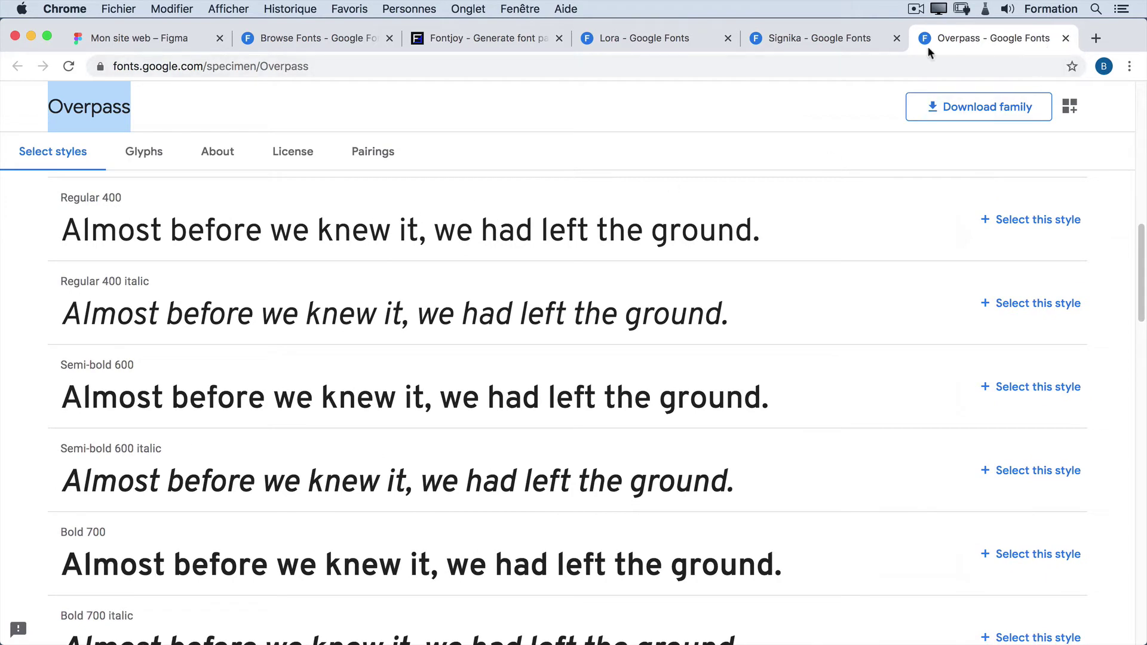
pyautogui.click(460, 37)
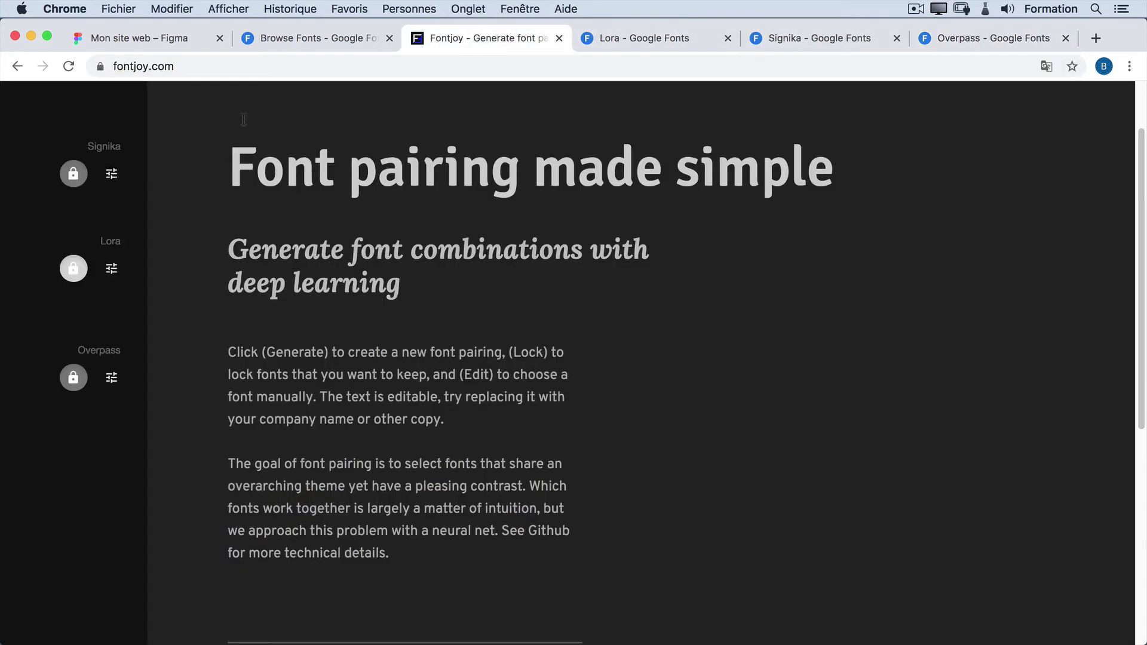
# - Switch back to Figma, deselect the text, collapse all layers and bring the Titres et textes frame into view
pyautogui.click(138, 37)
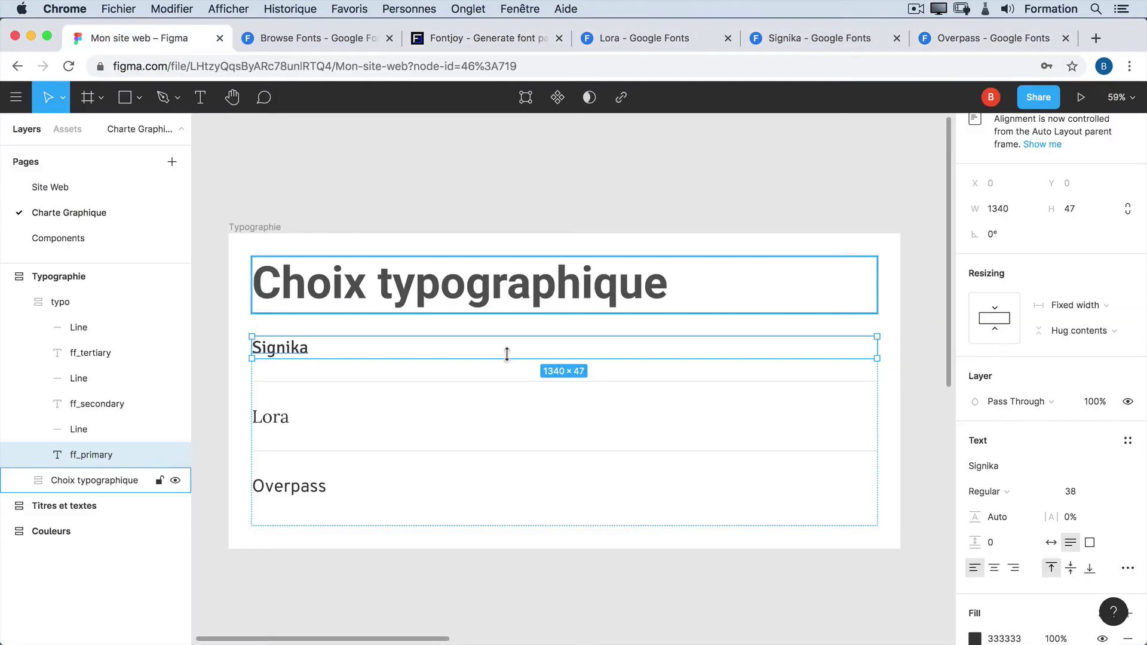
pyautogui.click(547, 190)
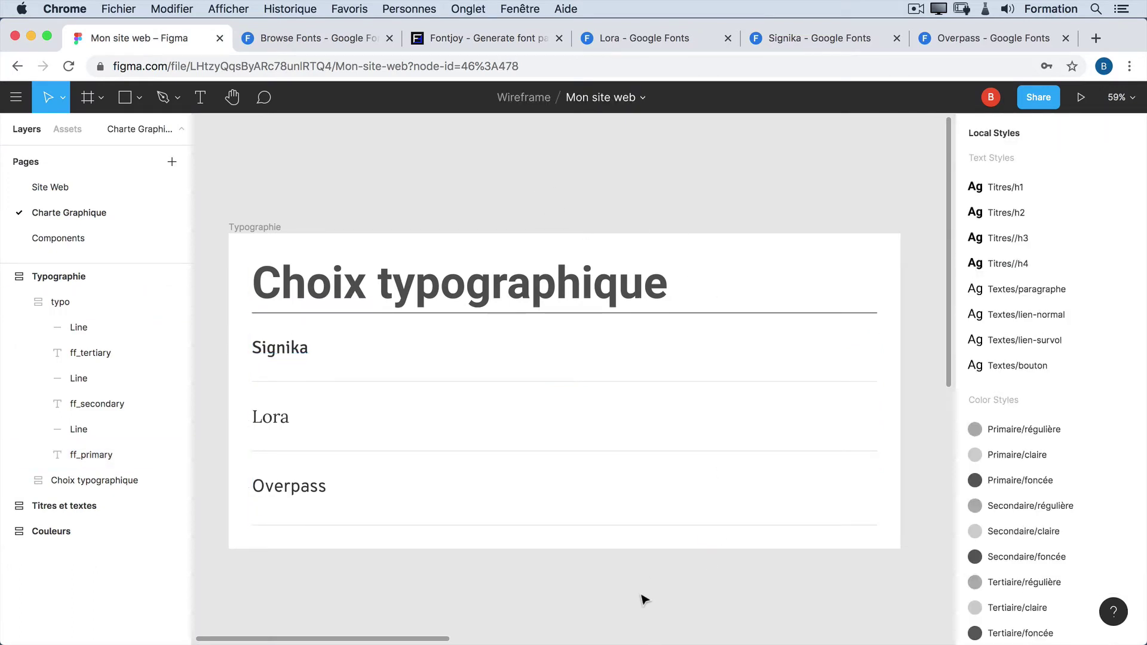
pyautogui.hotkey('alt', 'l')
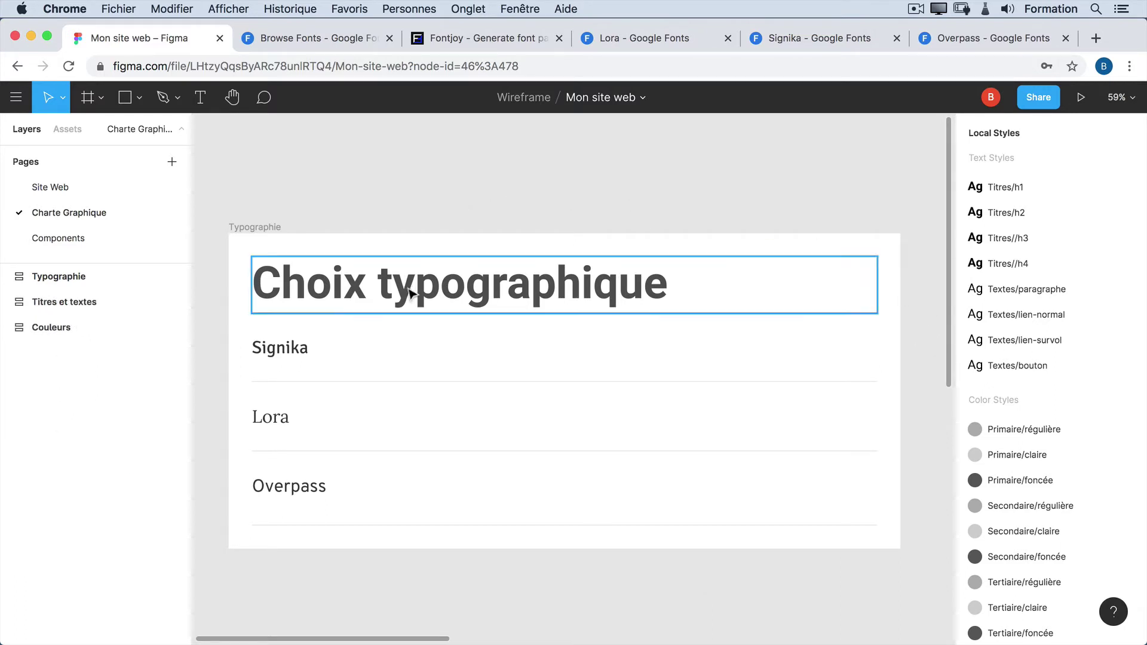
pyautogui.scroll(-3, 733, 213)
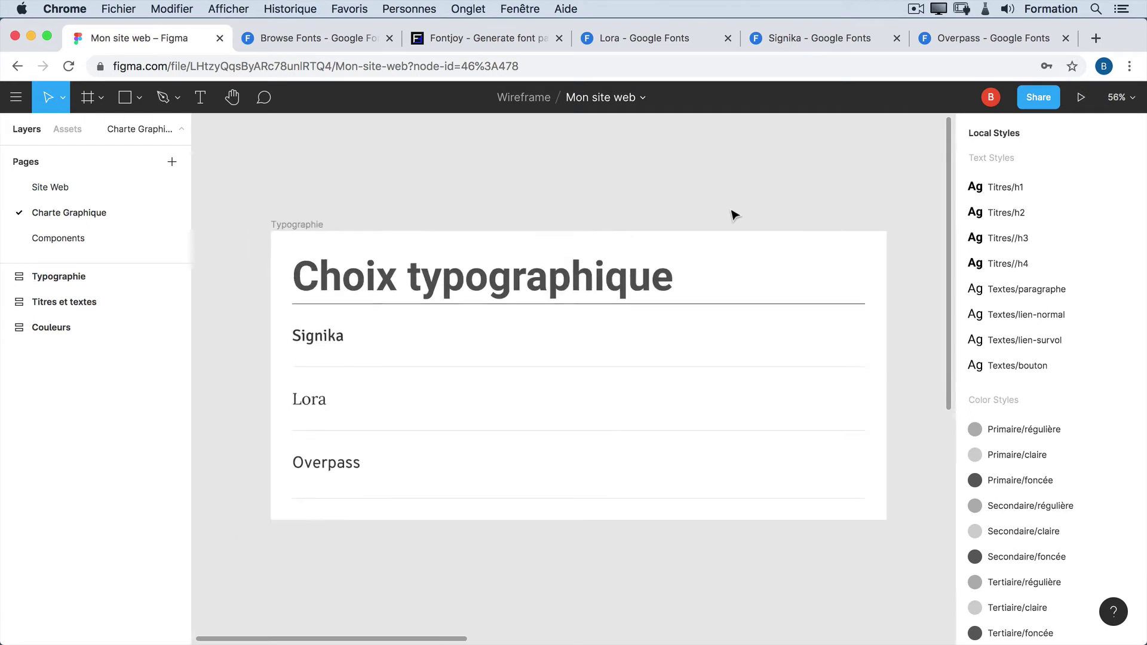
pyautogui.doubleClick(19, 305)
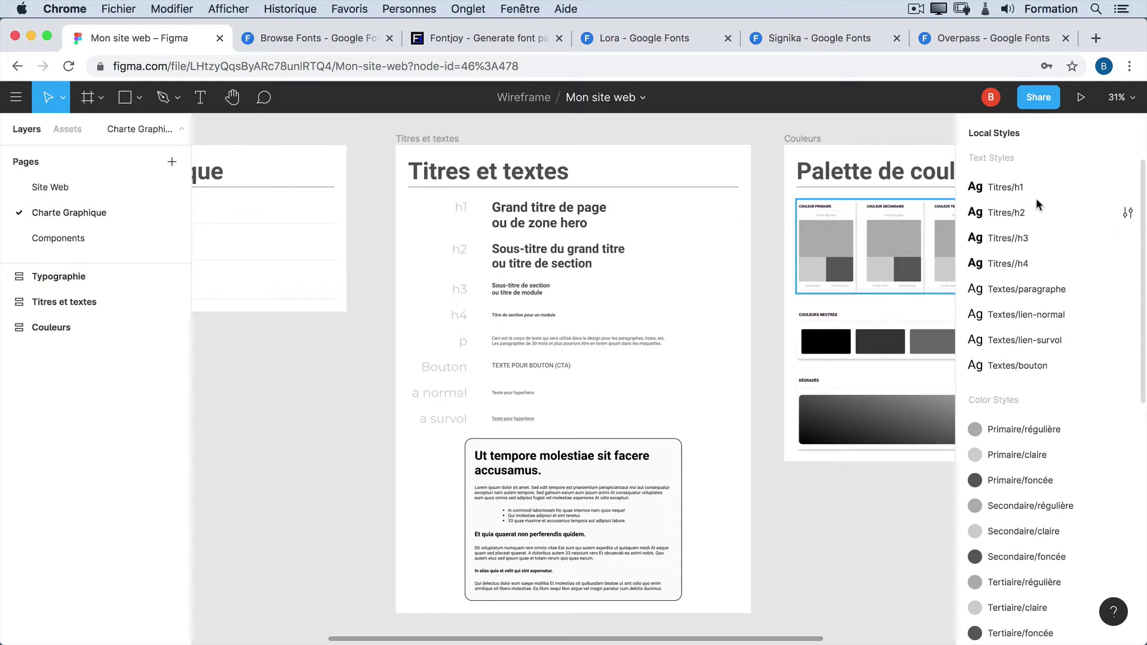
# - Edit the Titres/h1 text style and set its font family to Signika
pyautogui.click(1128, 189)
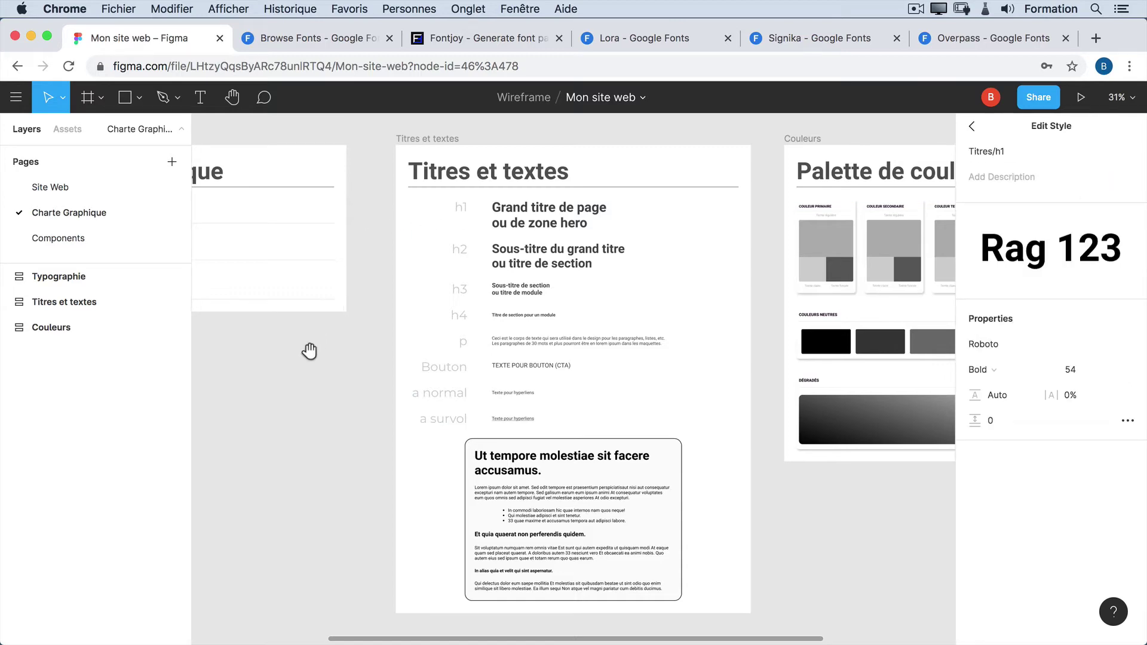
pyautogui.moveTo(350, 357); pyautogui.dragTo(486, 346)
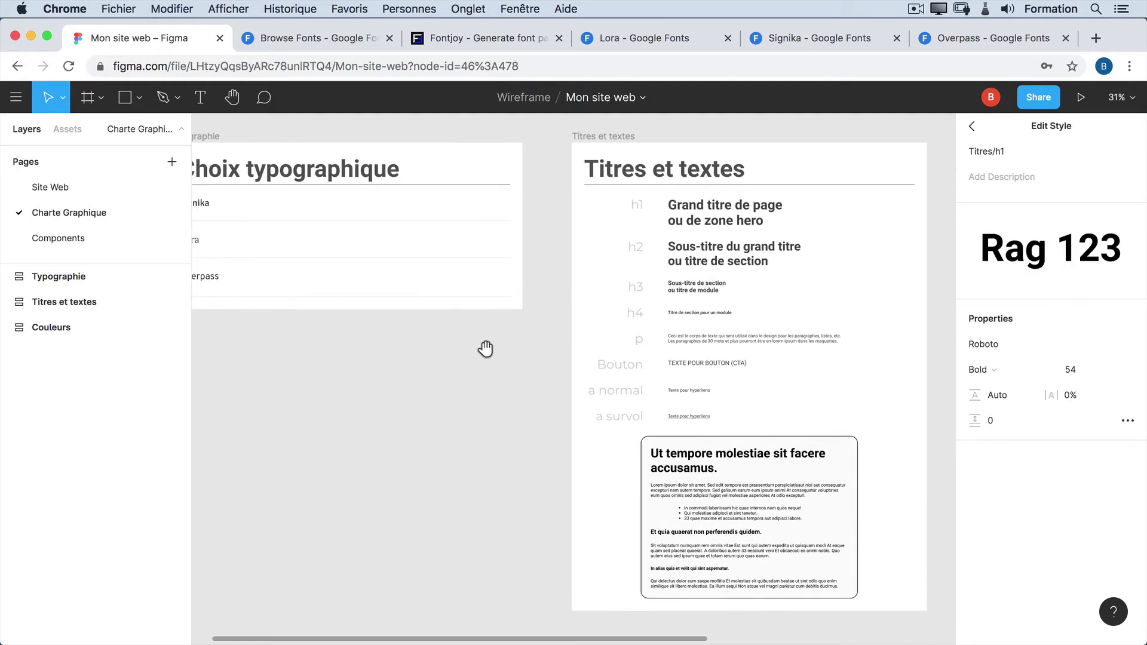
pyautogui.click(990, 345)
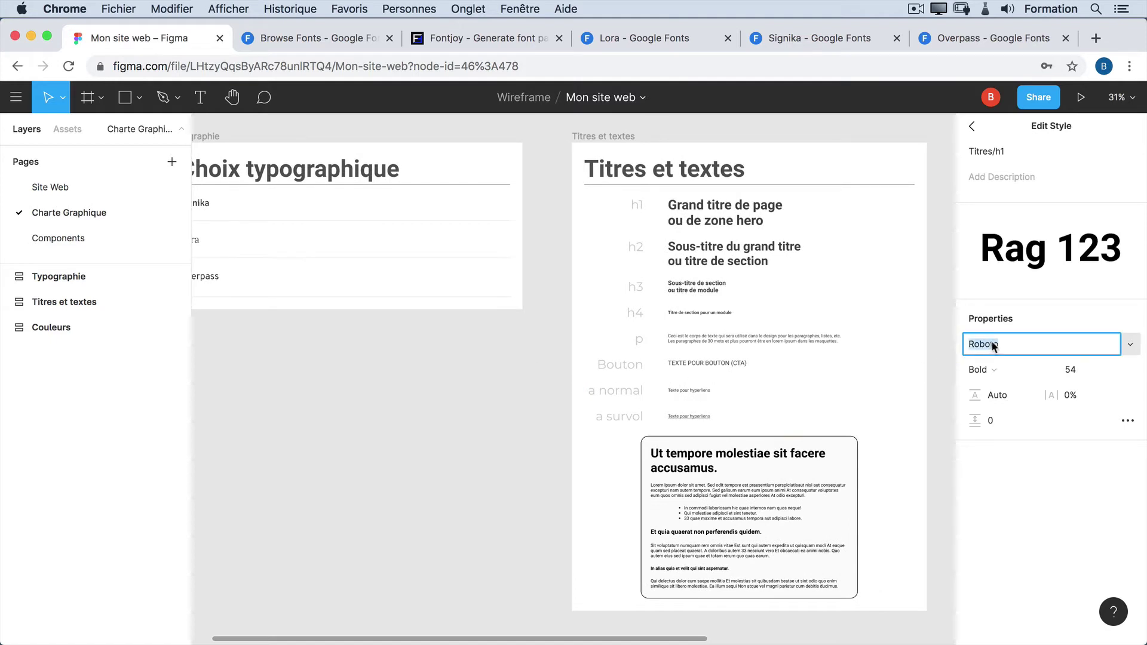
pyautogui.write('Sigh')
pyautogui.write('nika')
pyautogui.press('Return')
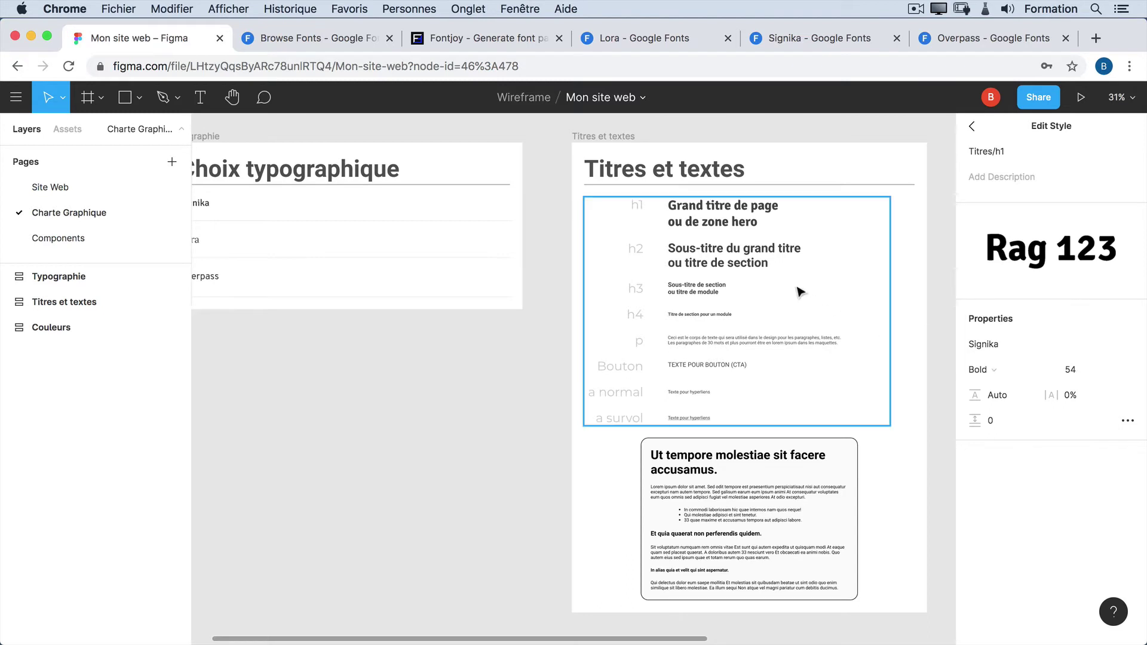
# - Set the font size of the Titres/h1 style to 60
pyautogui.click(1110, 370)
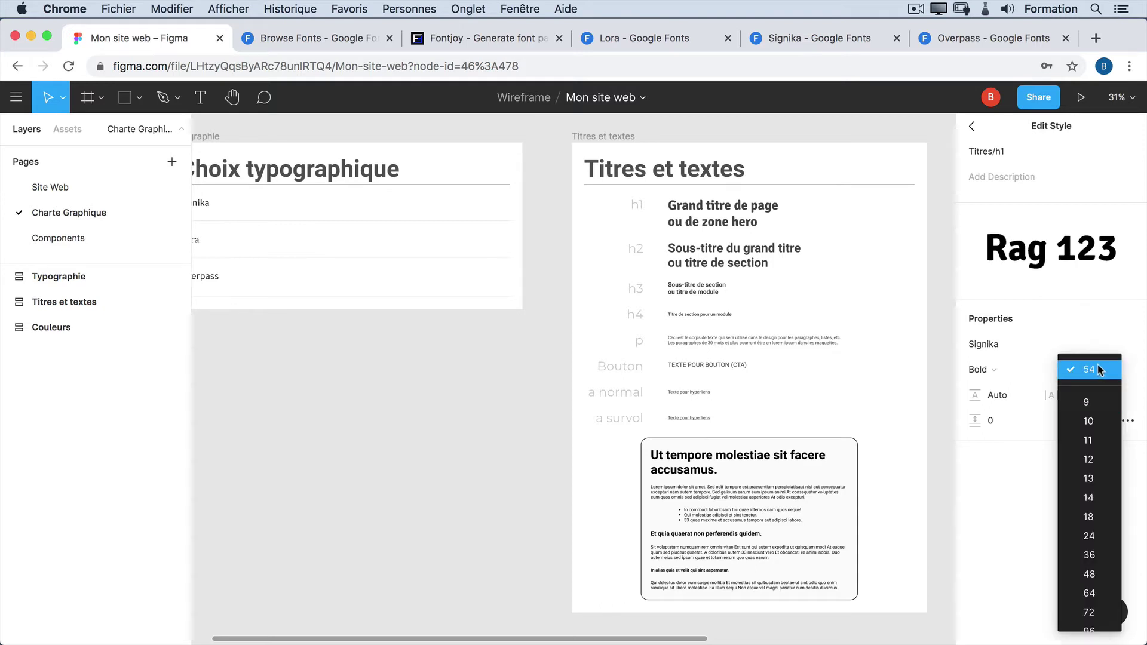
pyautogui.click(1085, 369)
pyautogui.doubleClick(1085, 369)
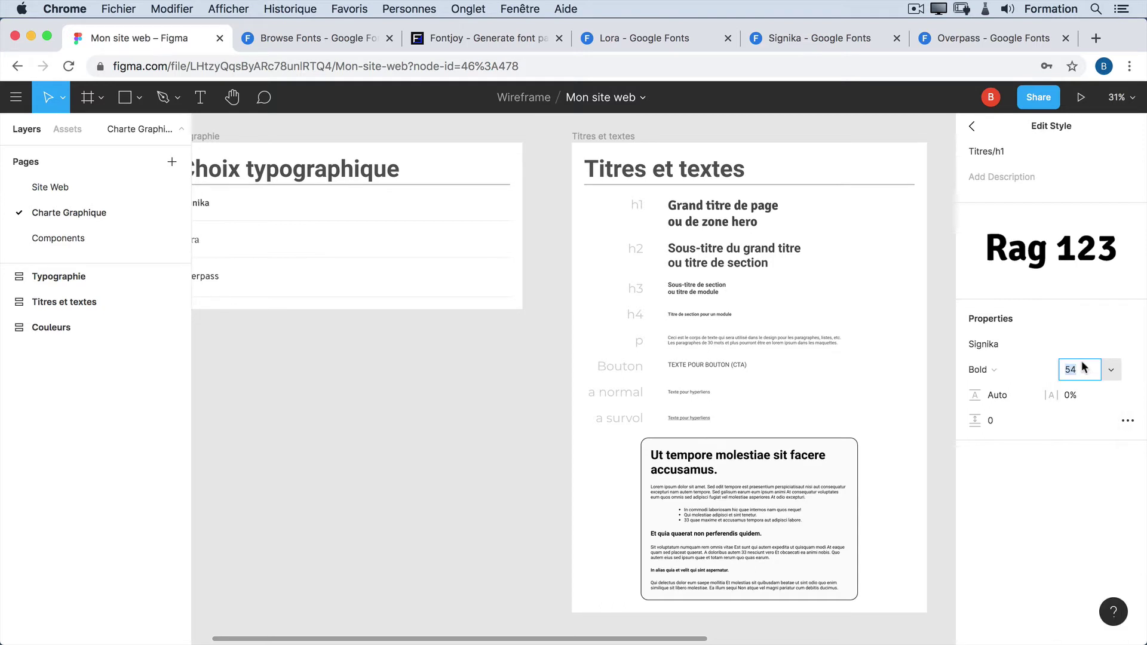
pyautogui.write('60')
pyautogui.press('Tab')
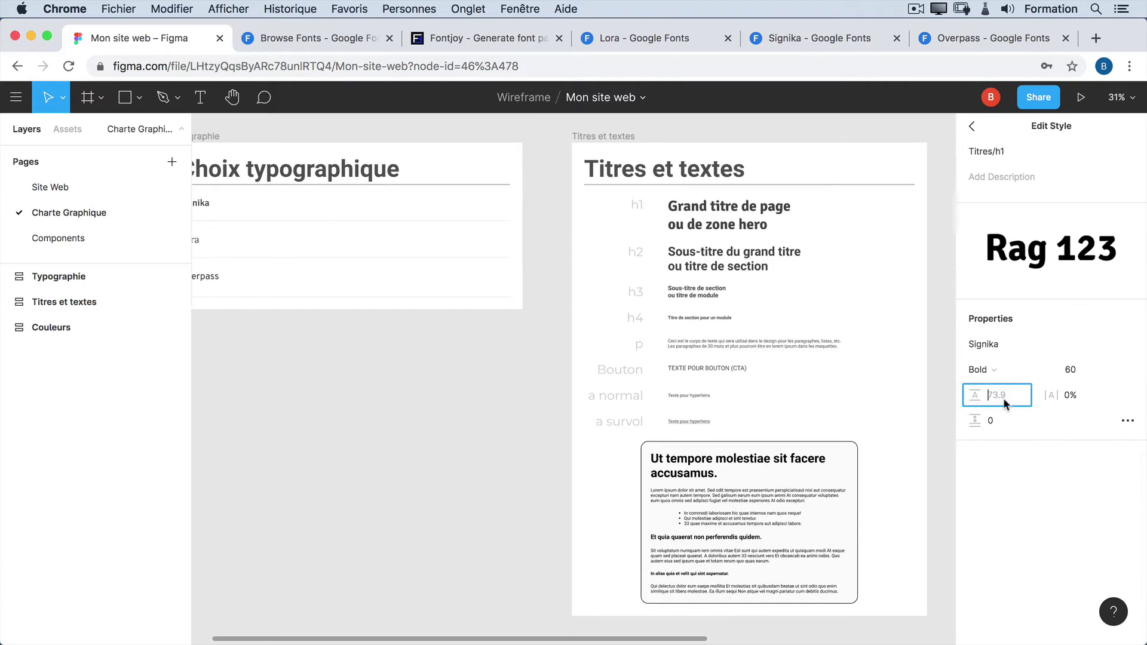
pyautogui.click(1027, 453)
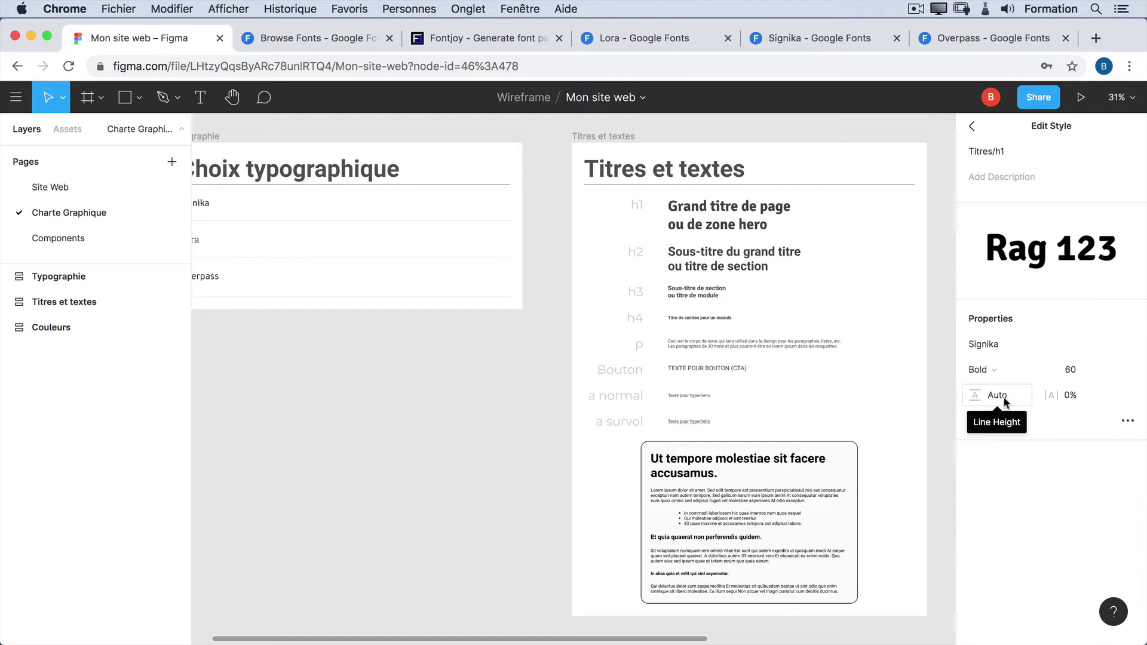
# - Try a line height of 90 for the Titres/h1 style
pyautogui.click(1004, 396)
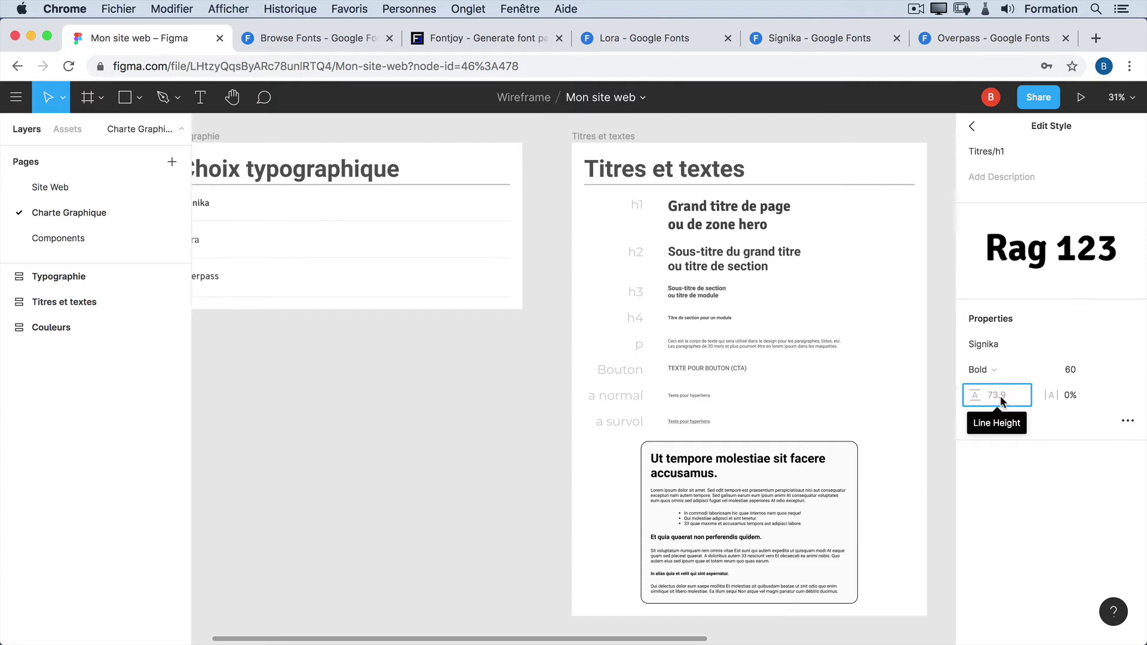
pyautogui.write('90')
pyautogui.press('Tab')
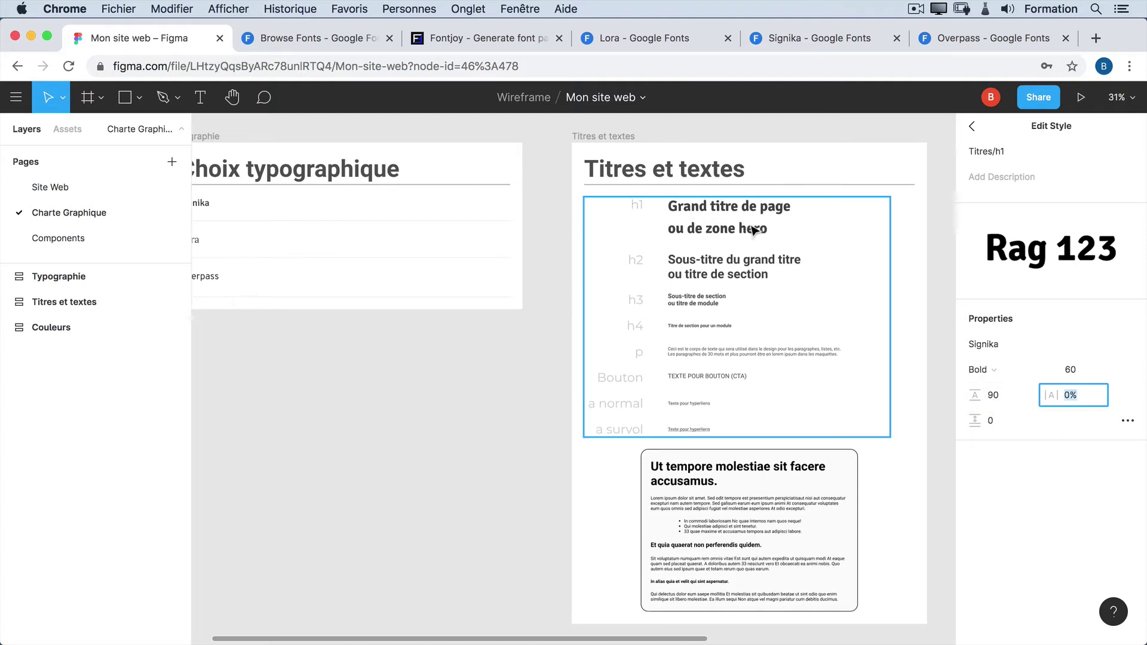
# - Set the line height of the Titres/h1 style to 70
pyautogui.click(1002, 395)
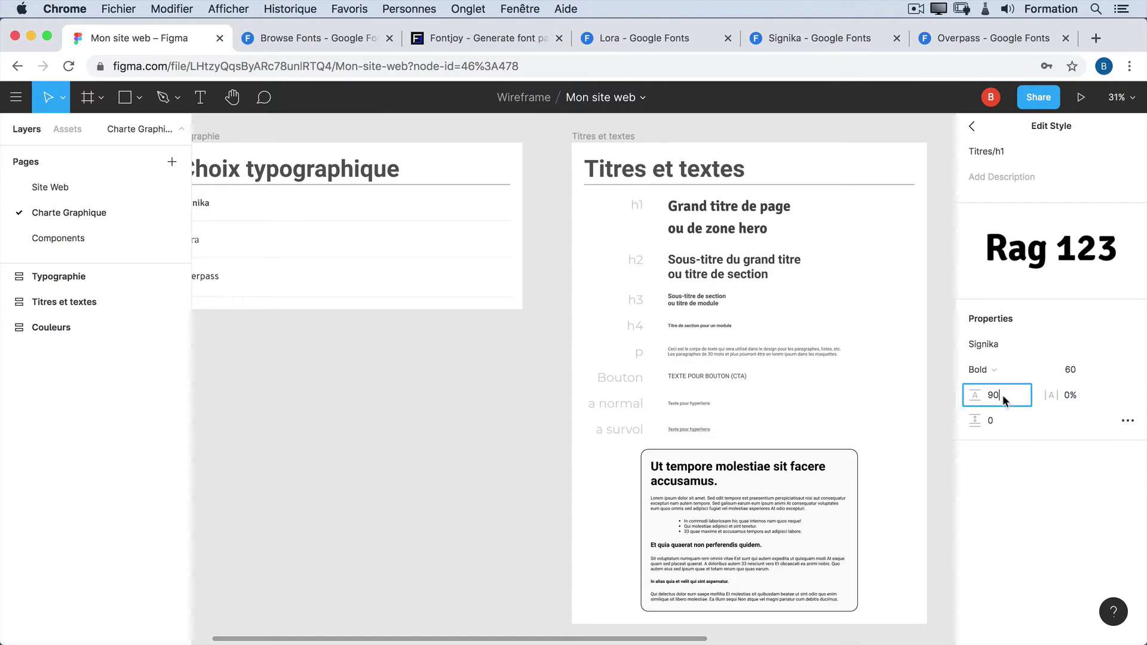
pyautogui.press('BackSpace')
pyautogui.press('Tab')
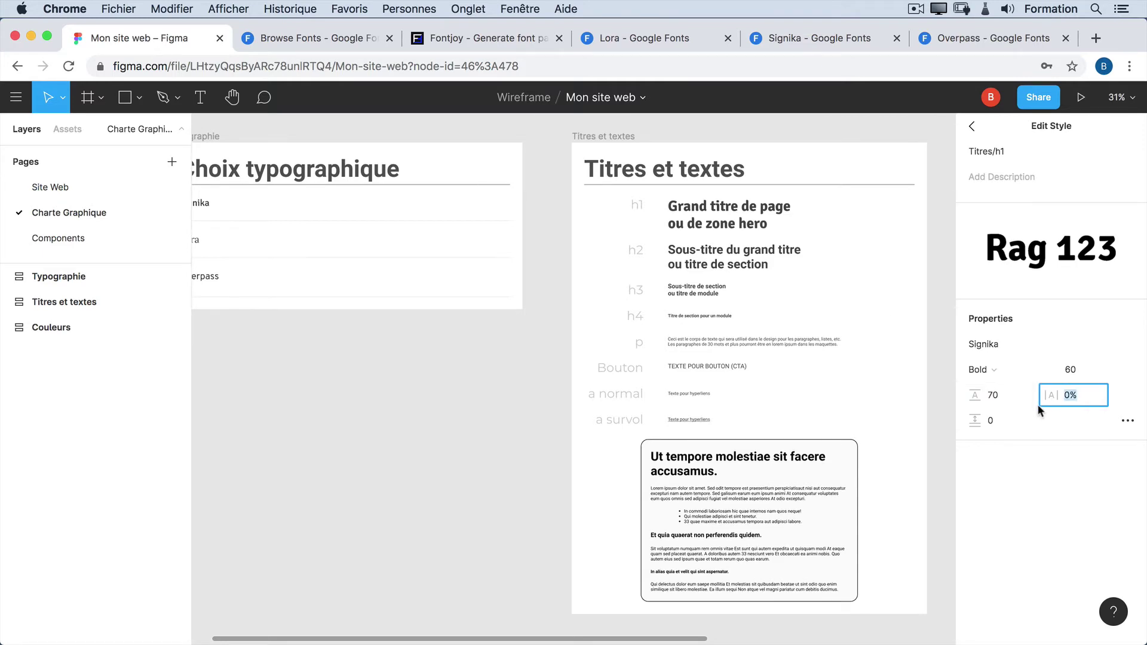
# - Examine the h1 and h2 heading samples in the Titres et textes frame at 100% zoom with nothing selected
pyautogui.scroll(2, 775, 213)
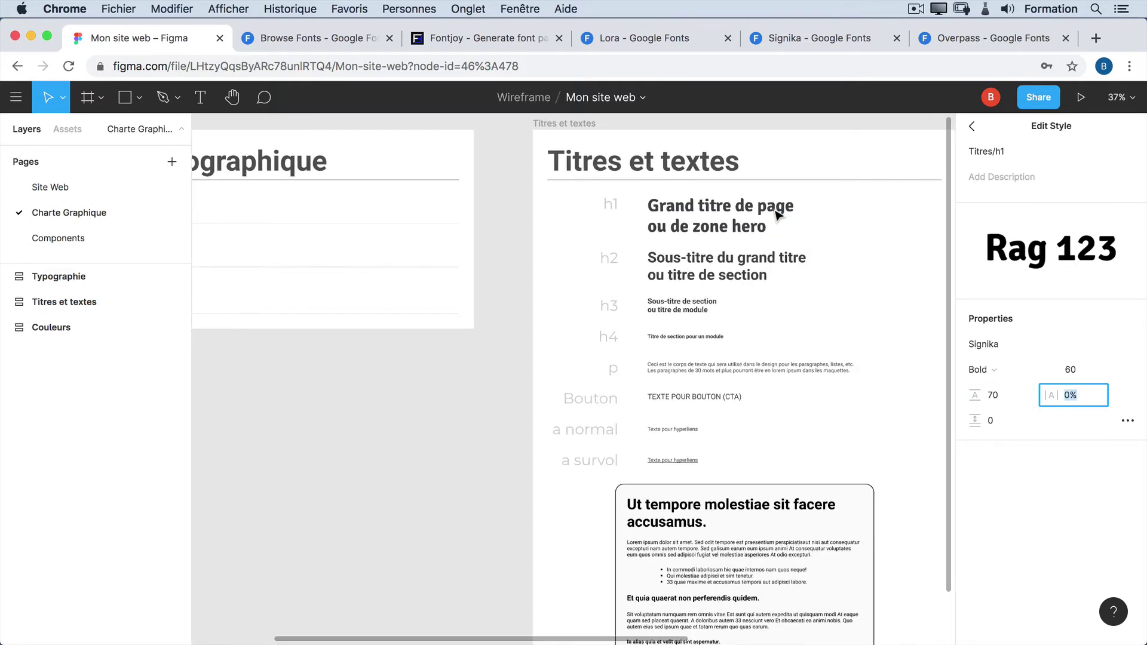
pyautogui.scroll(1, 776, 213)
pyautogui.click(697, 225)
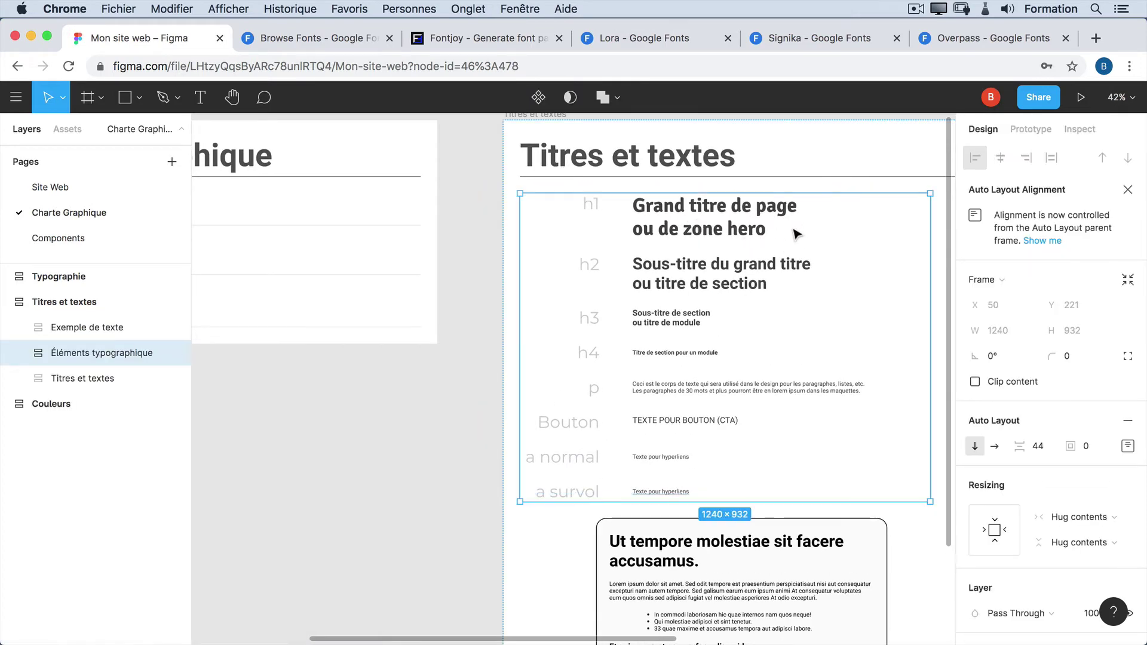
pyautogui.click(538, 323)
pyautogui.moveTo(512, 329); pyautogui.dragTo(335, 338)
pyautogui.scroll(2, 613, 272)
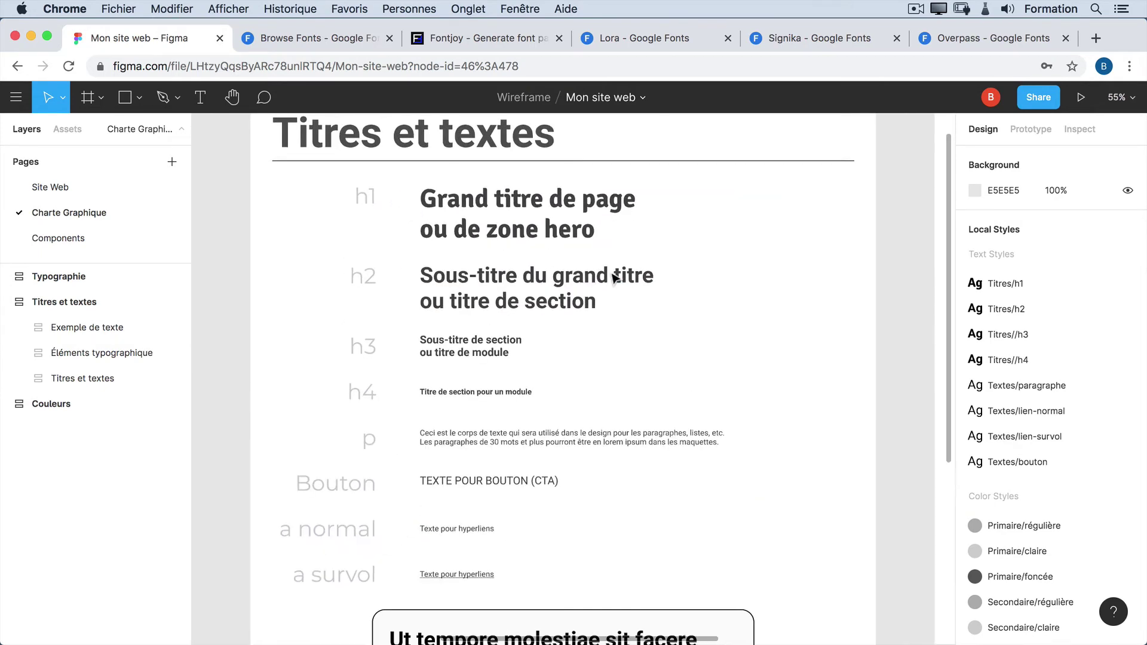
pyautogui.scroll(1, 613, 272)
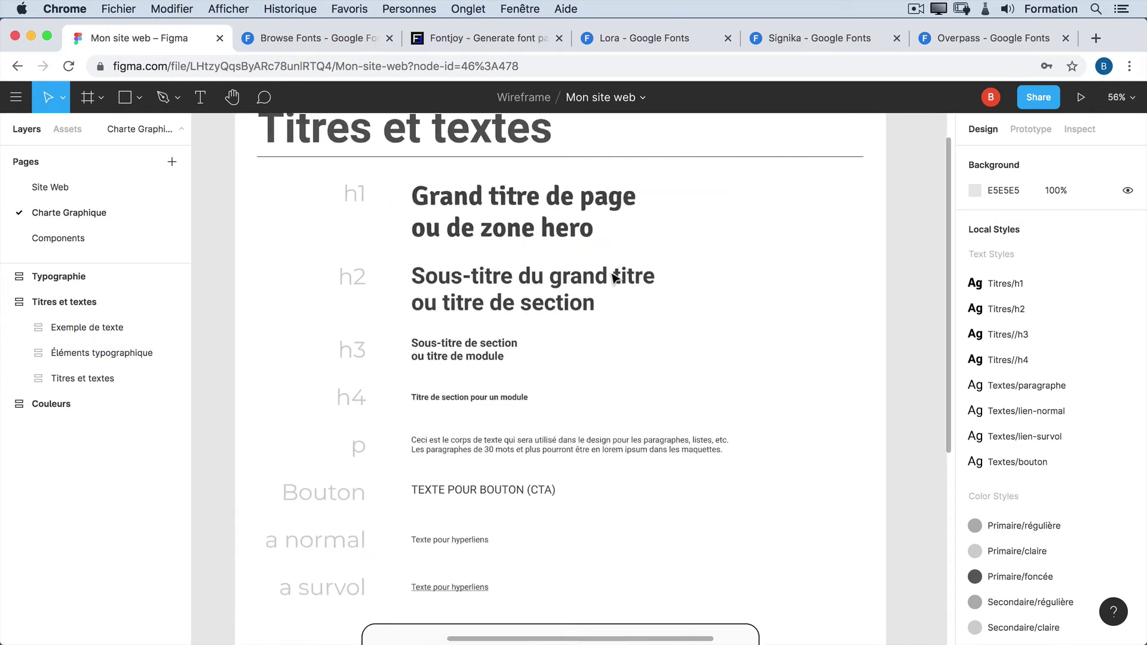
pyautogui.click(1136, 104)
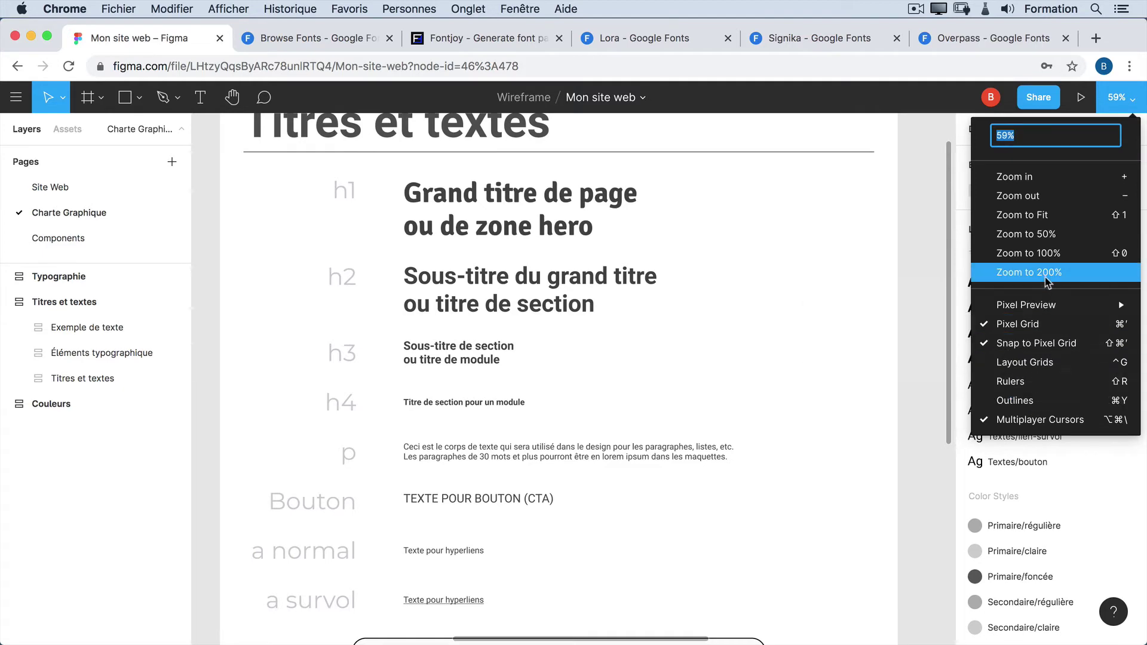
pyautogui.click(1045, 254)
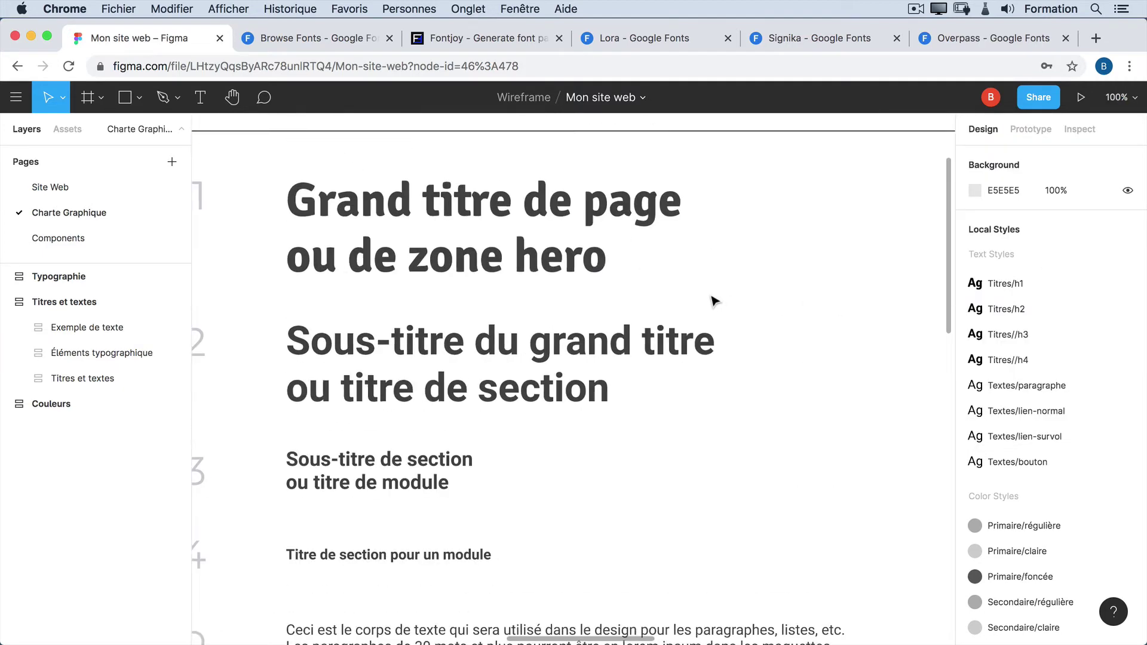
pyautogui.scroll(2, 714, 300)
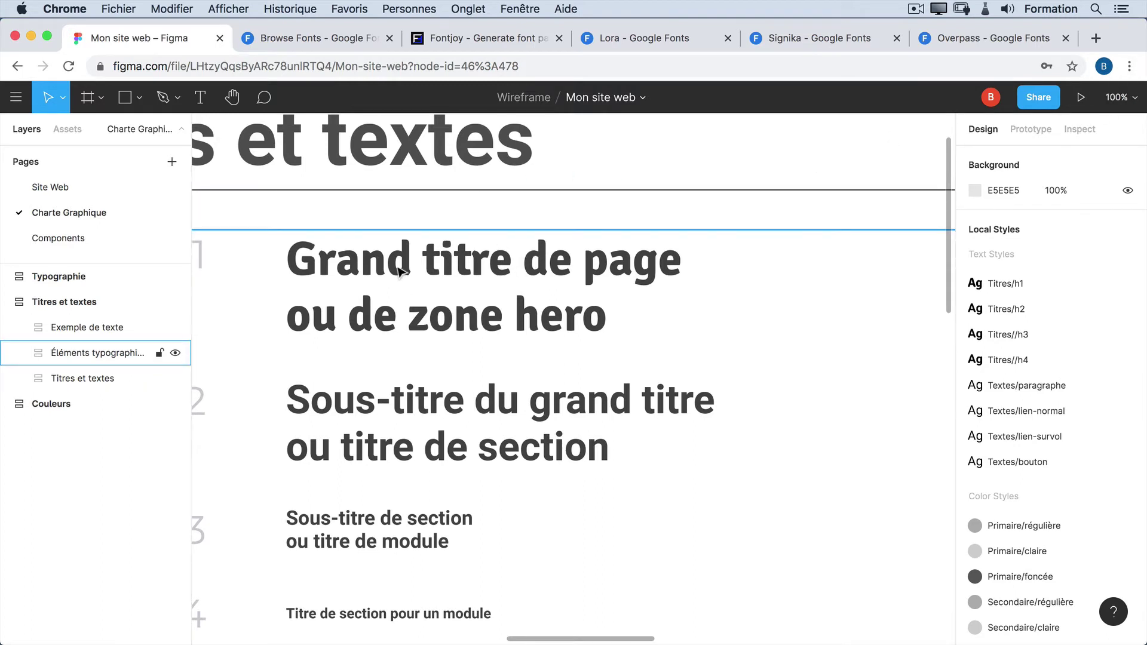
pyautogui.scroll(-1, 402, 290)
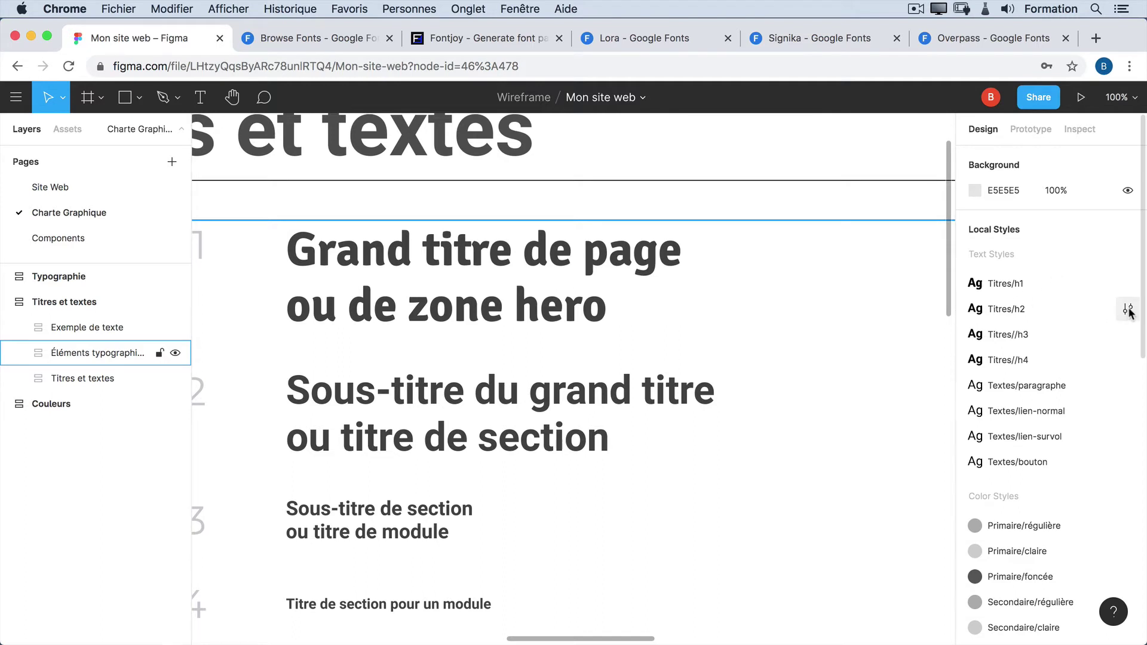
# - Edit the Titres/h2 text style and set its font family to Lora, using the Choix typographique frame as reference
pyautogui.click(1129, 311)
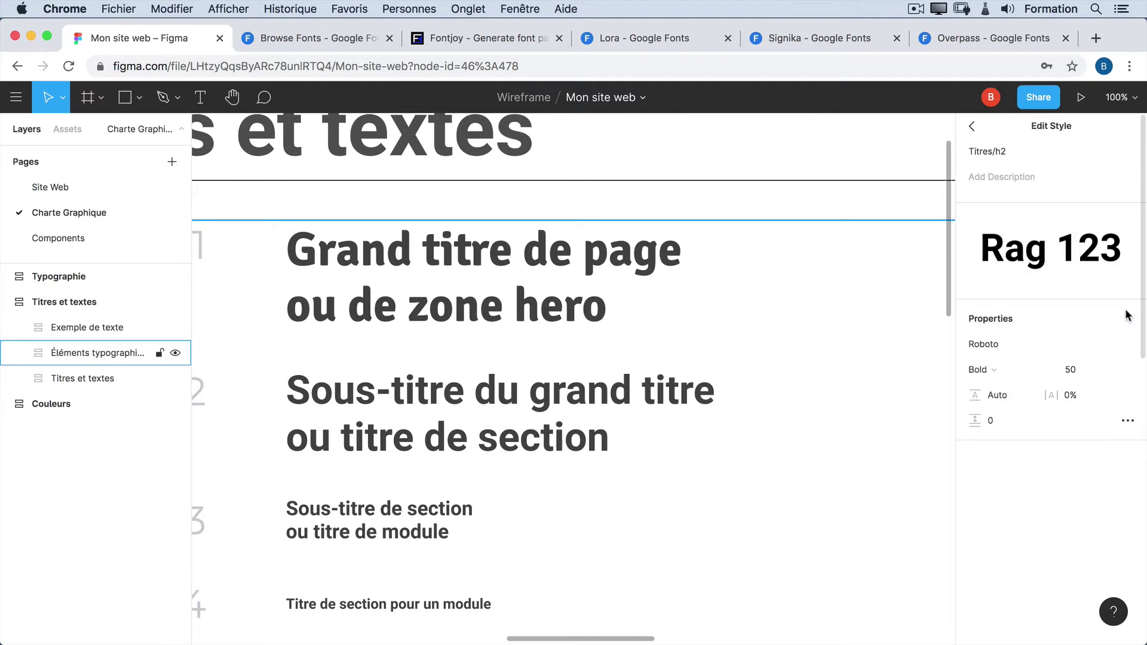
pyautogui.moveTo(403, 352); pyautogui.dragTo(661, 335)
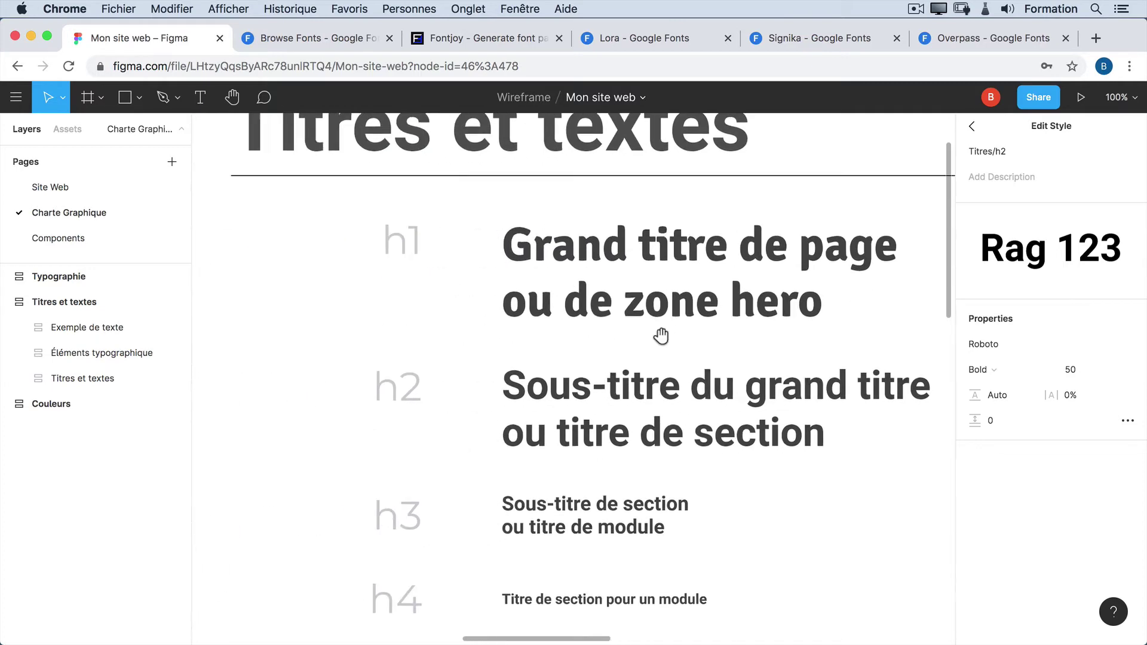
pyautogui.hscroll(-20, 661, 336)
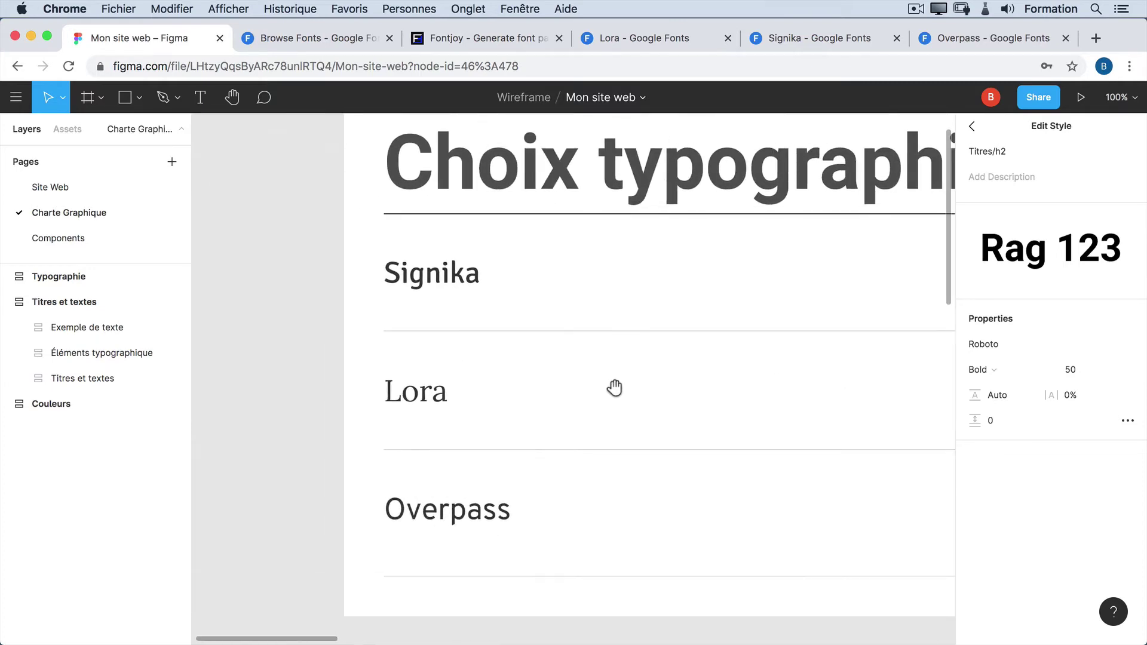
pyautogui.hscroll(20, 615, 388)
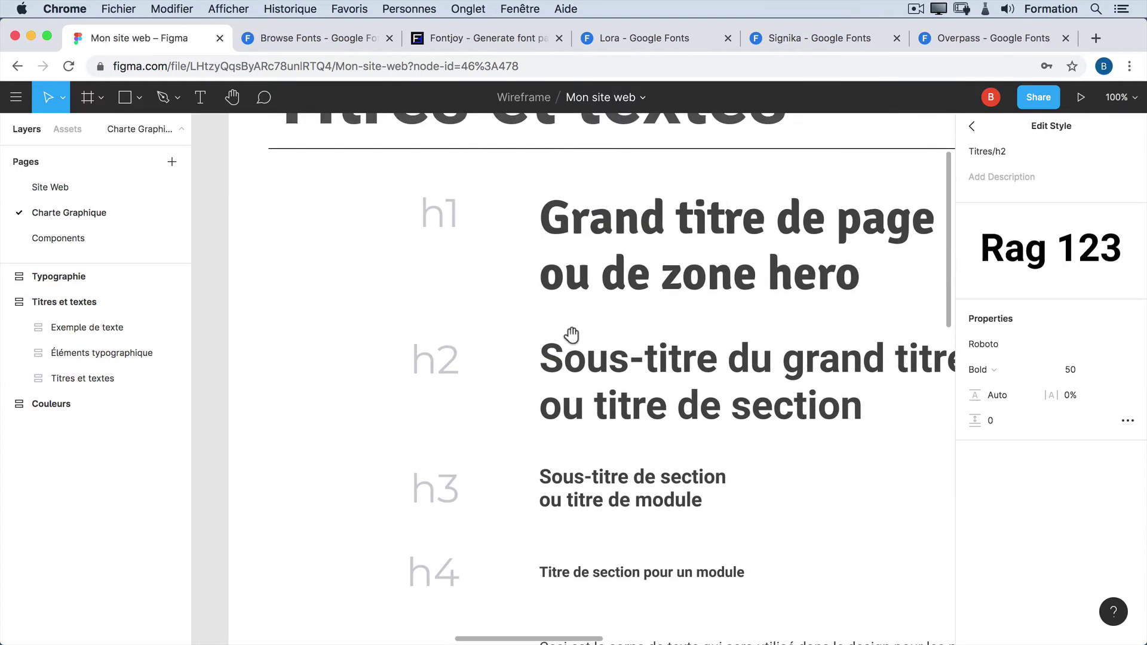
pyautogui.hscroll(5, 572, 334)
pyautogui.click(1030, 344)
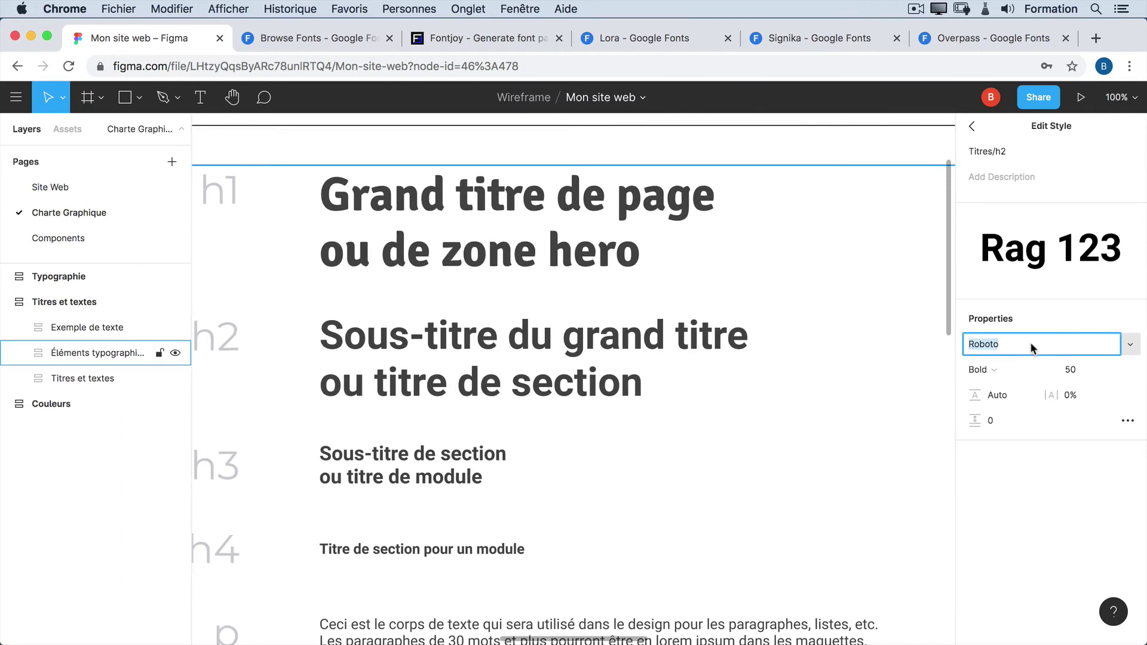
pyautogui.write('Lora')
pyautogui.press('Return')
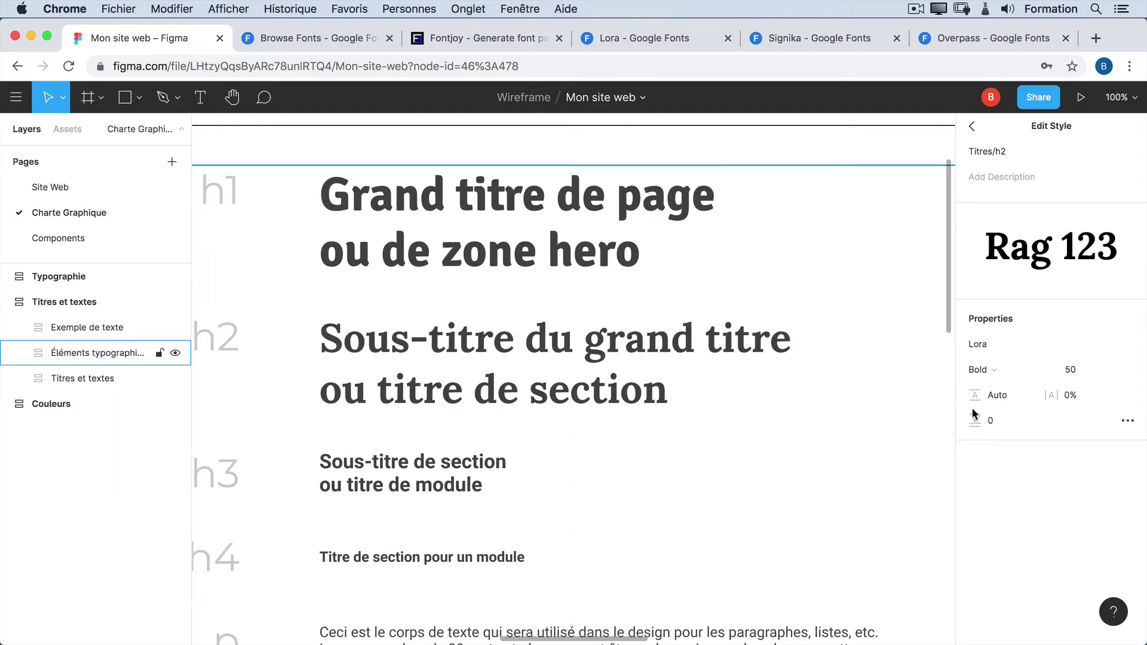
# - Set the line height of the Titres/h2 style to 75
pyautogui.click(1010, 397)
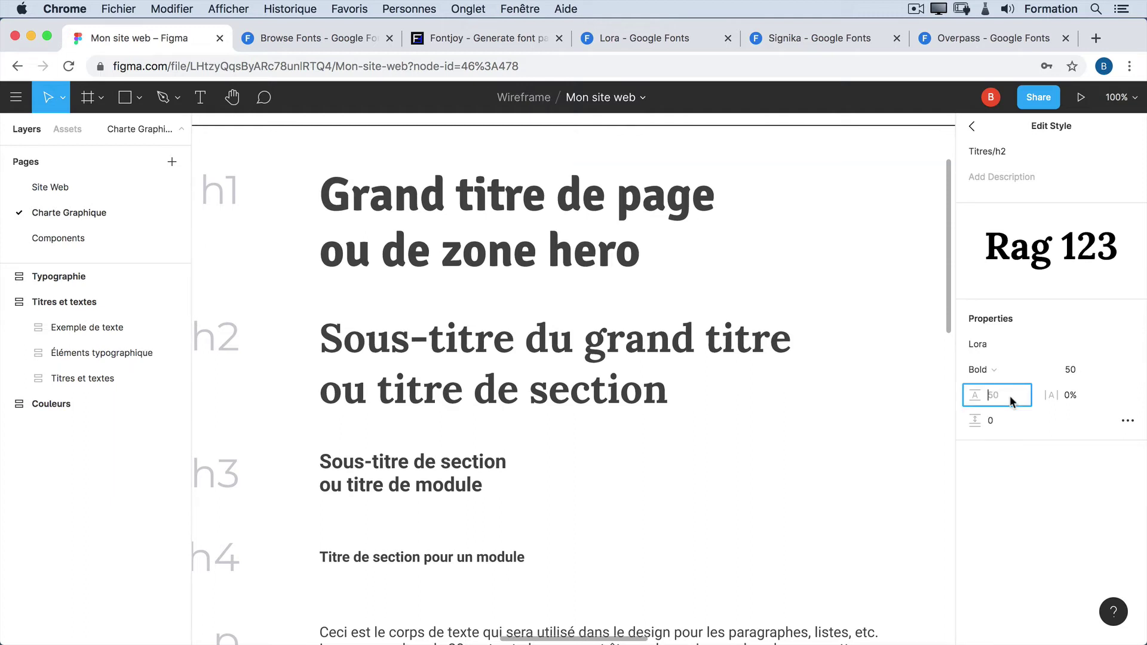
pyautogui.press('Tab')
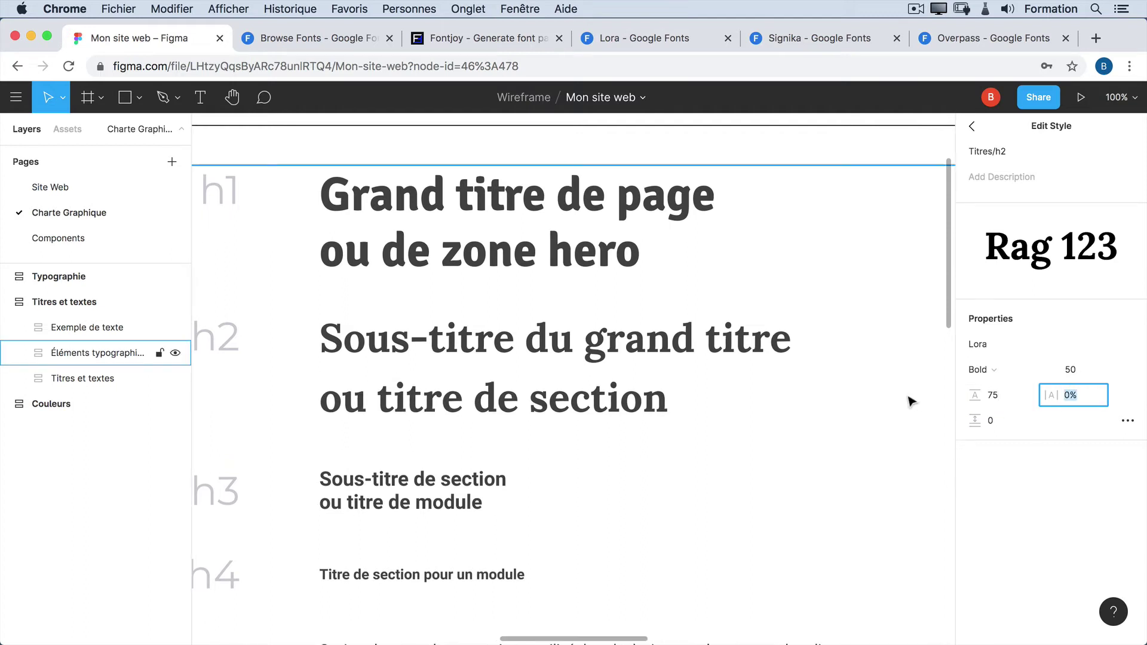
pyautogui.scroll(-1, 727, 476)
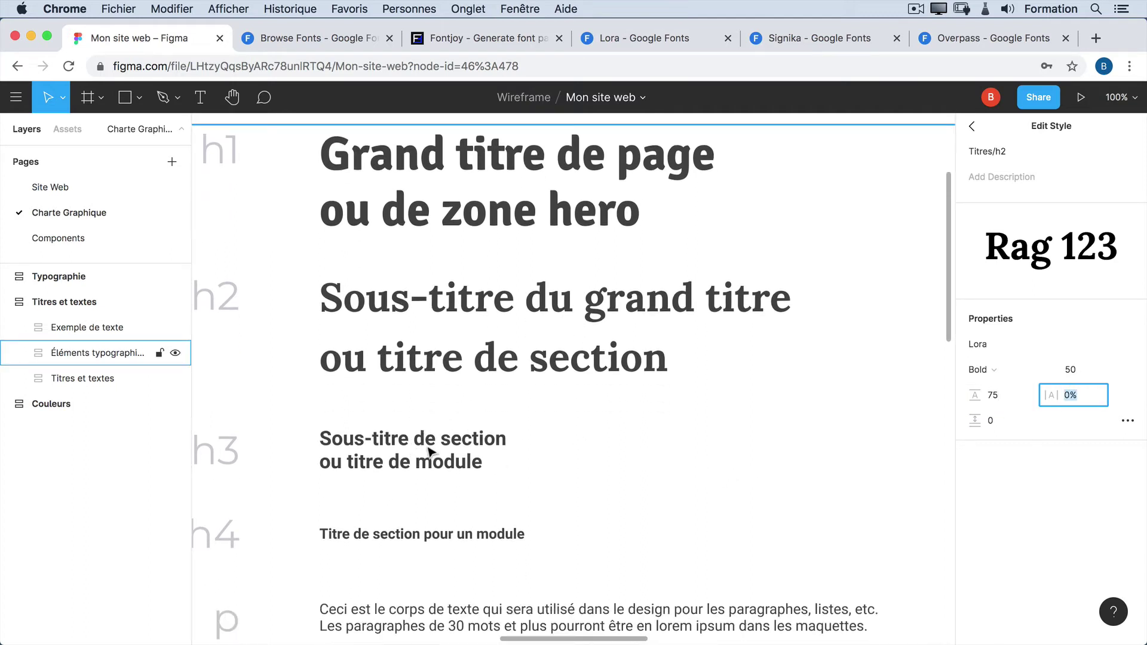
# - Leave the h2 style, edit the Titres//h3 text style and set its font family to Lora
pyautogui.click(972, 127)
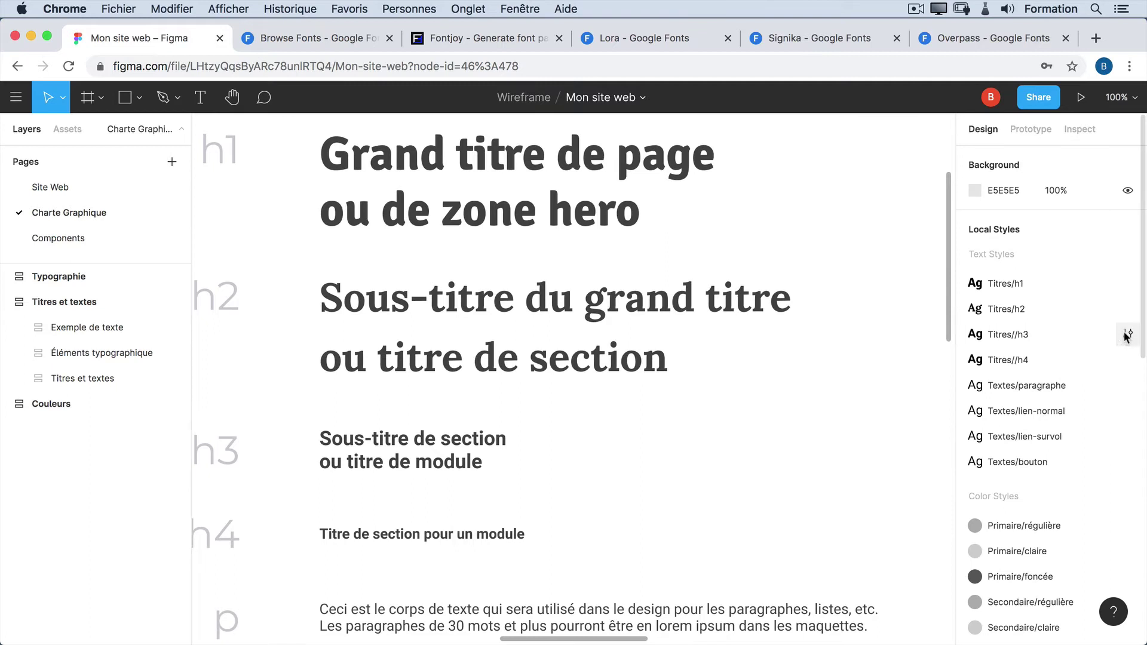
pyautogui.click(1125, 337)
pyautogui.click(1042, 350)
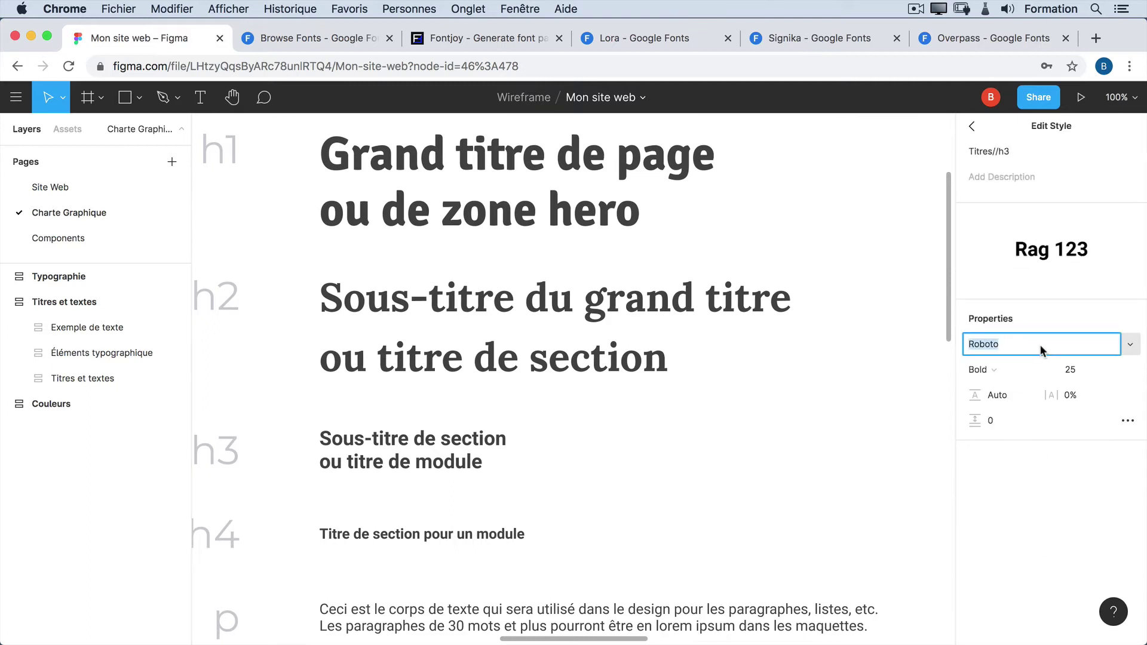
pyautogui.write('Lora')
pyautogui.press('Return')
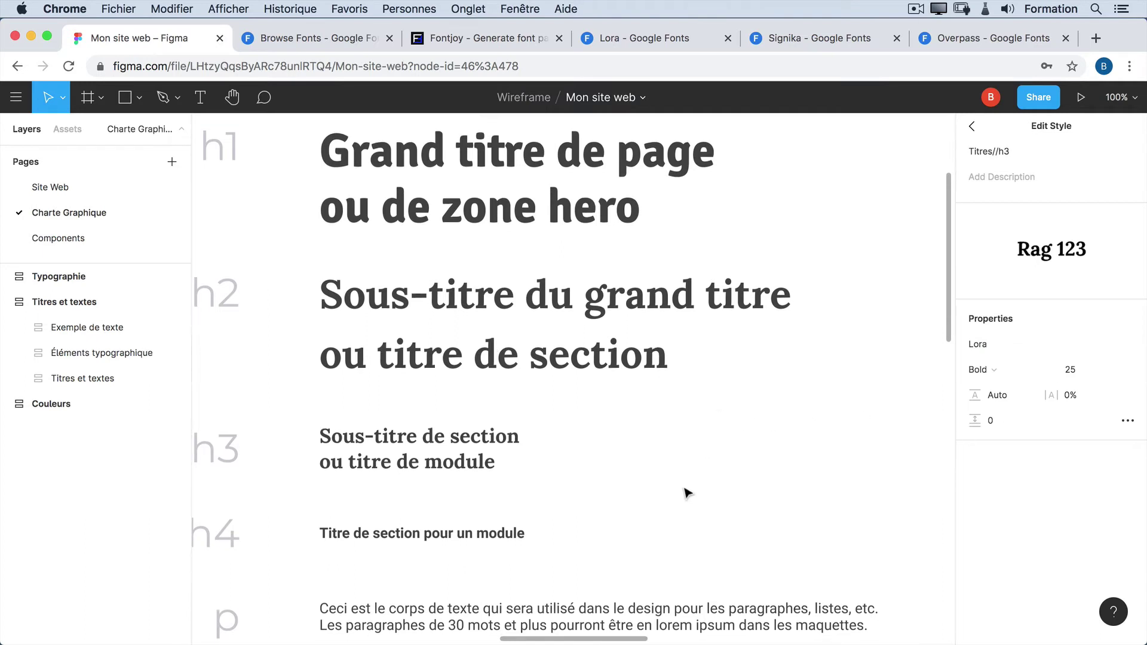
# - Set the font size of the Titres//h3 style to 22
pyautogui.scroll(-3, 691, 492)
pyautogui.click(1010, 395)
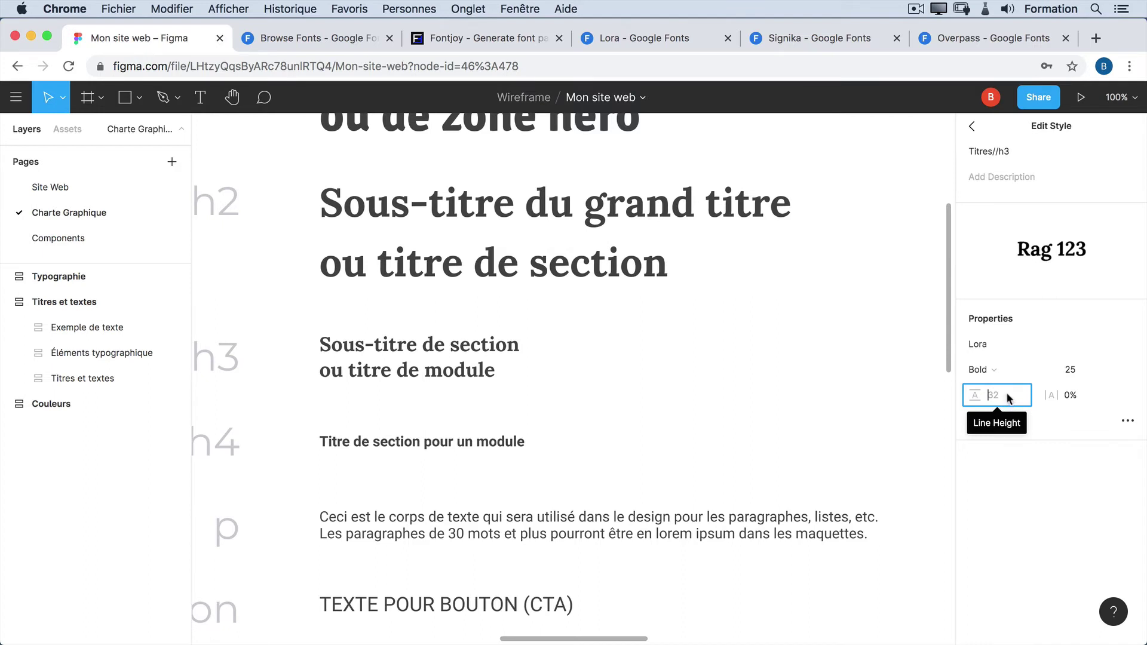
pyautogui.click(1095, 370)
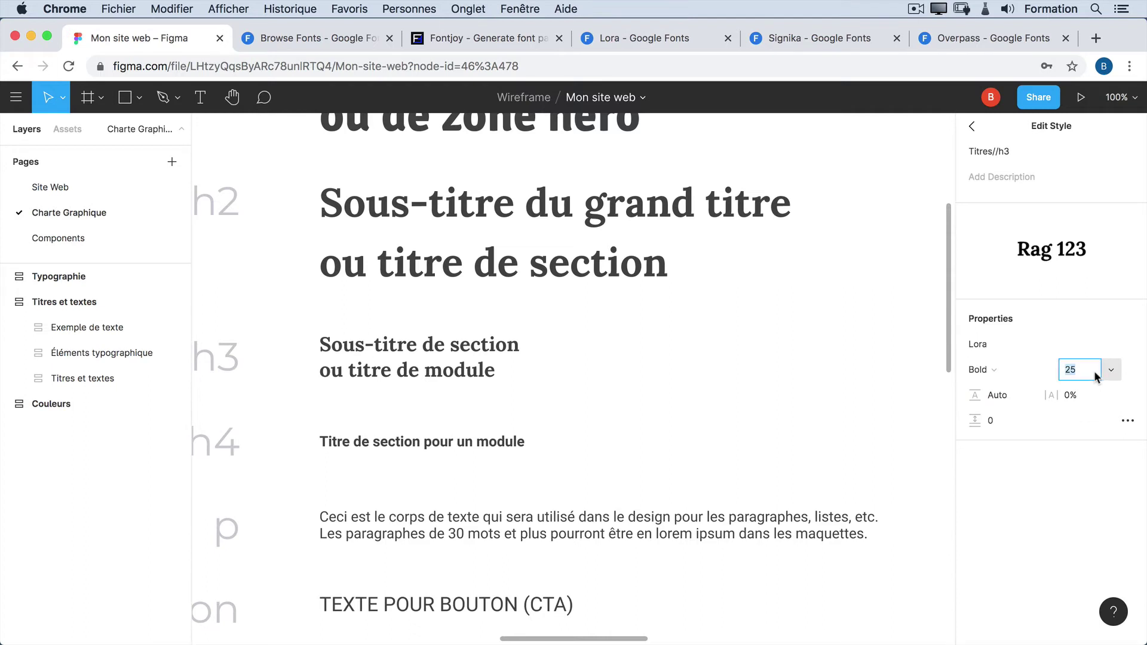
pyautogui.write('22')
pyautogui.press('Tab')
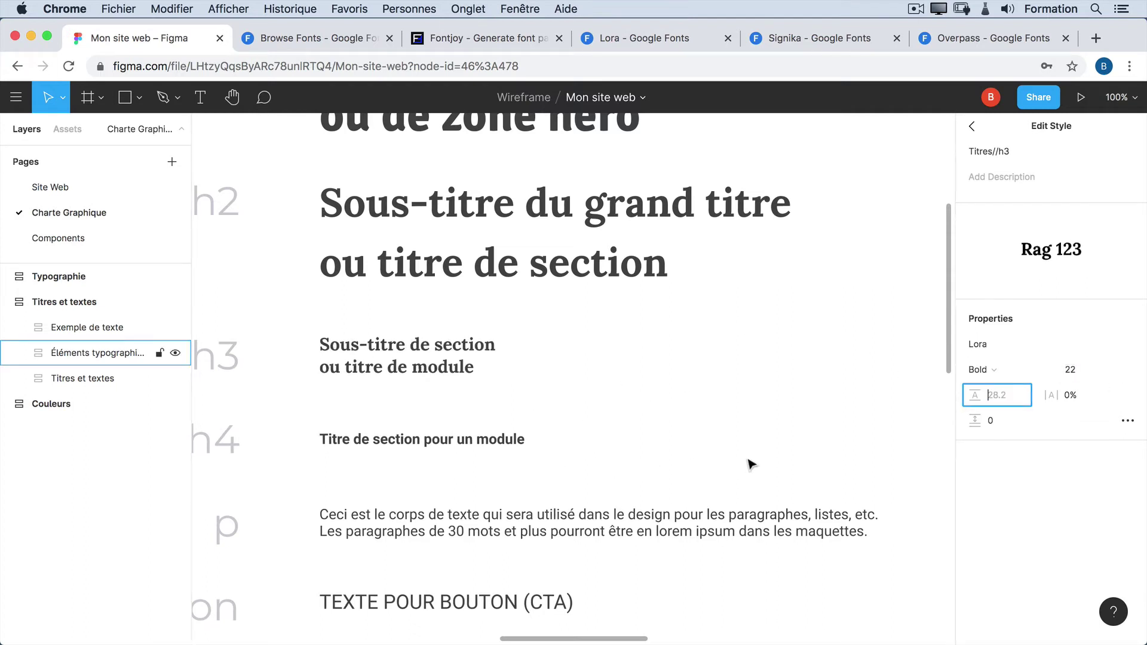
# - Edit the Titres//h4 text style, set its font family to Lora and leave the style
pyautogui.scroll(-1, 752, 466)
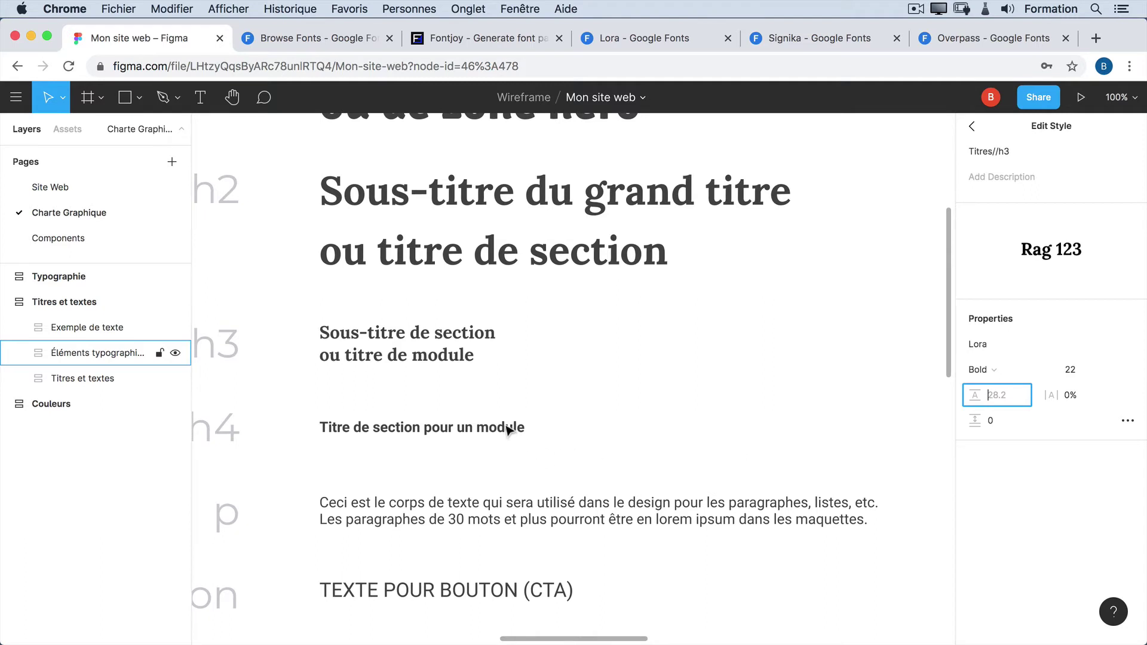
pyautogui.click(973, 126)
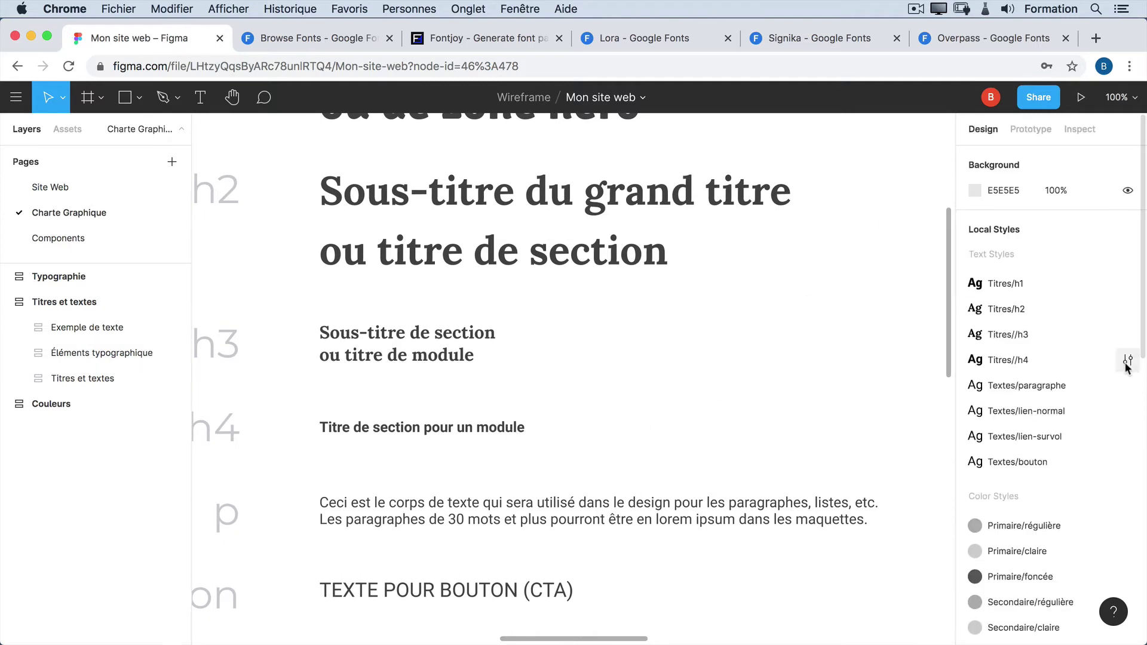
pyautogui.click(1129, 361)
pyautogui.click(1024, 338)
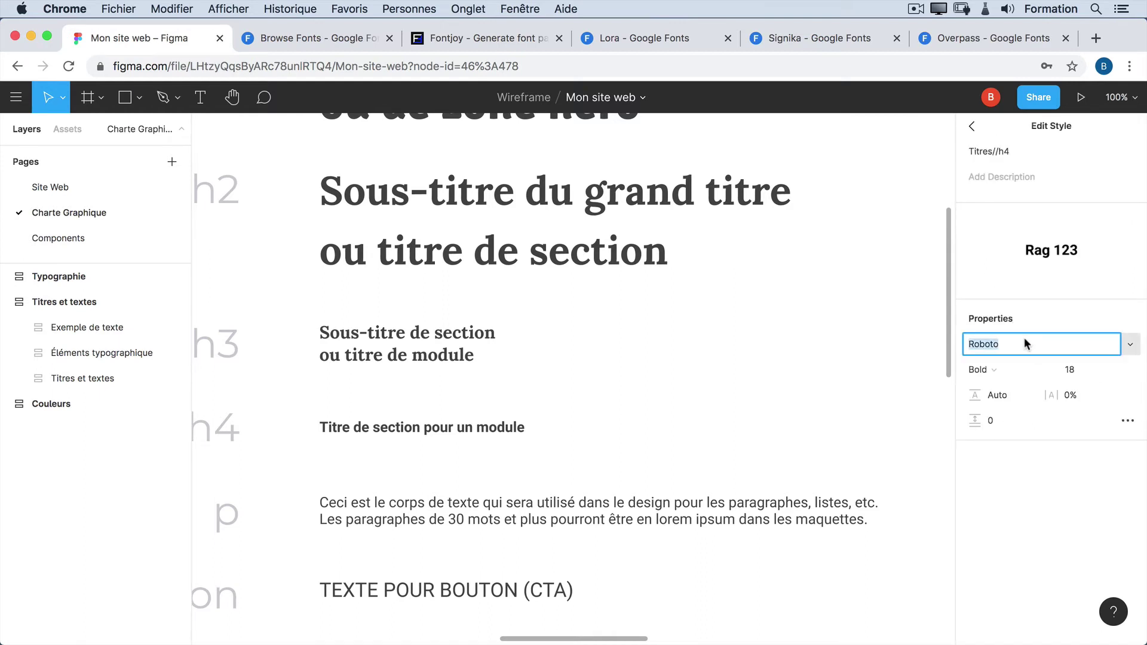
pyautogui.write('Lora')
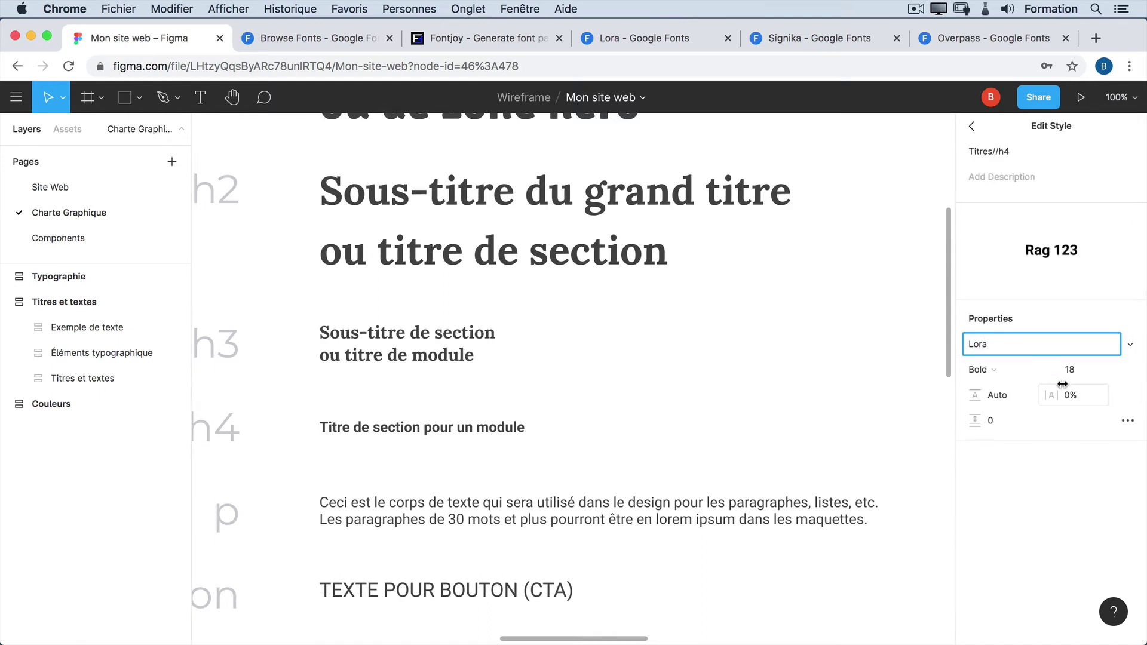
pyautogui.click(1071, 371)
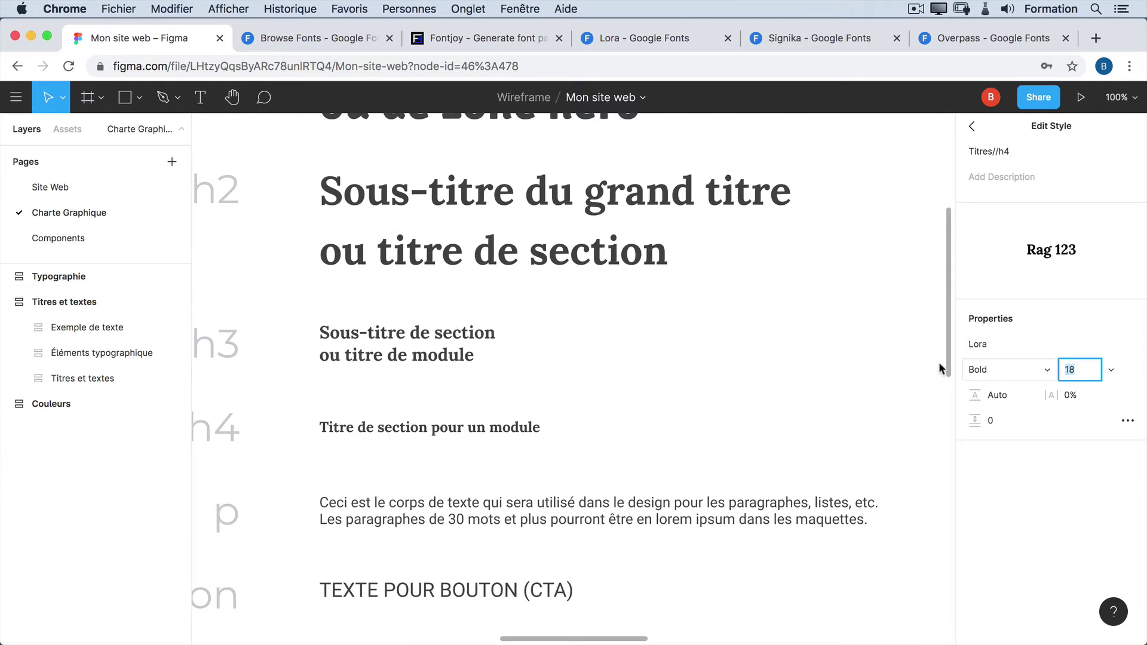
pyautogui.scroll(-1, 862, 419)
pyautogui.scroll(-3, 862, 419)
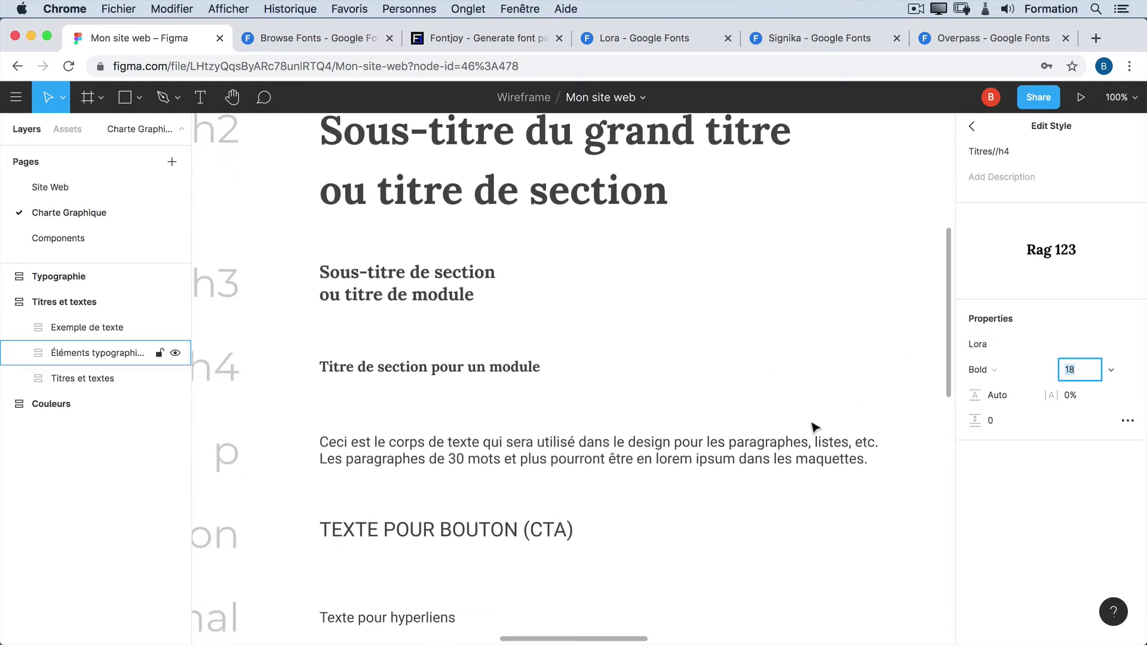
pyautogui.click(801, 455)
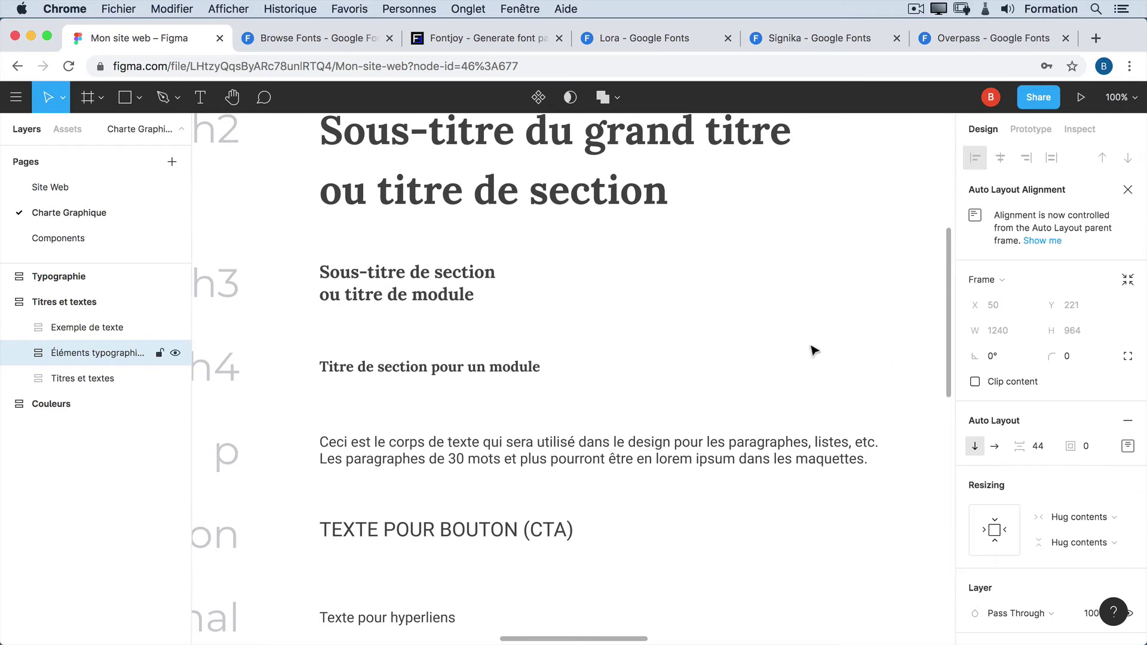
# - Edit the Textes/paragraphe text style and set its font family to Overpass
pyautogui.scroll(-5, 809, 366)
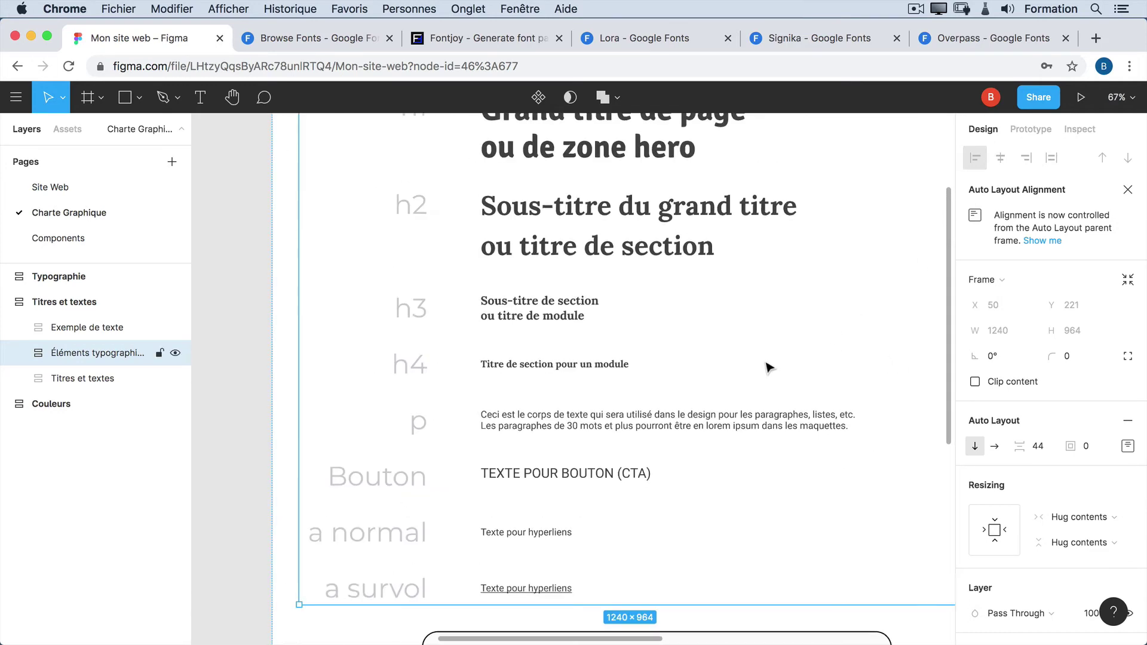
pyautogui.click(253, 377)
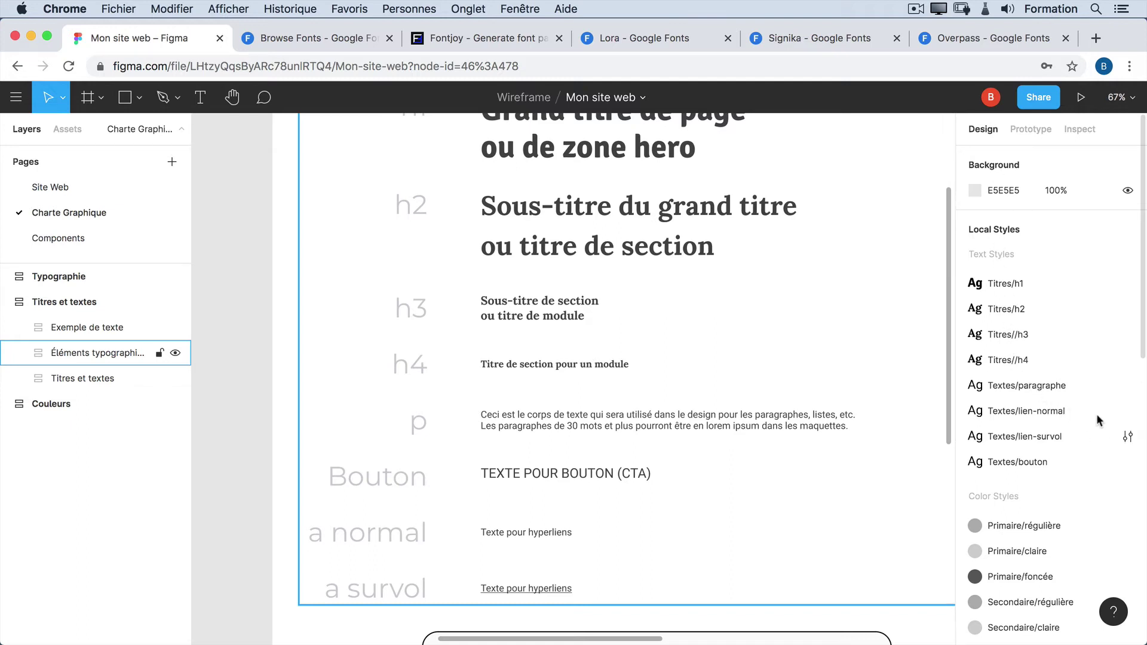
pyautogui.click(1128, 385)
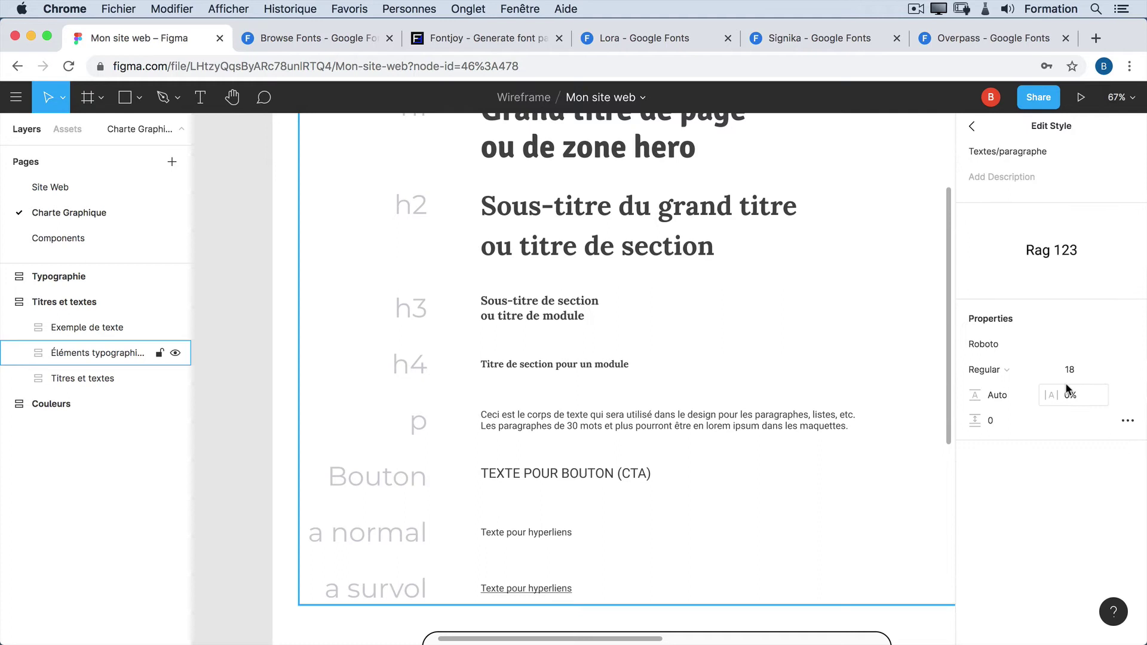
pyautogui.click(1016, 346)
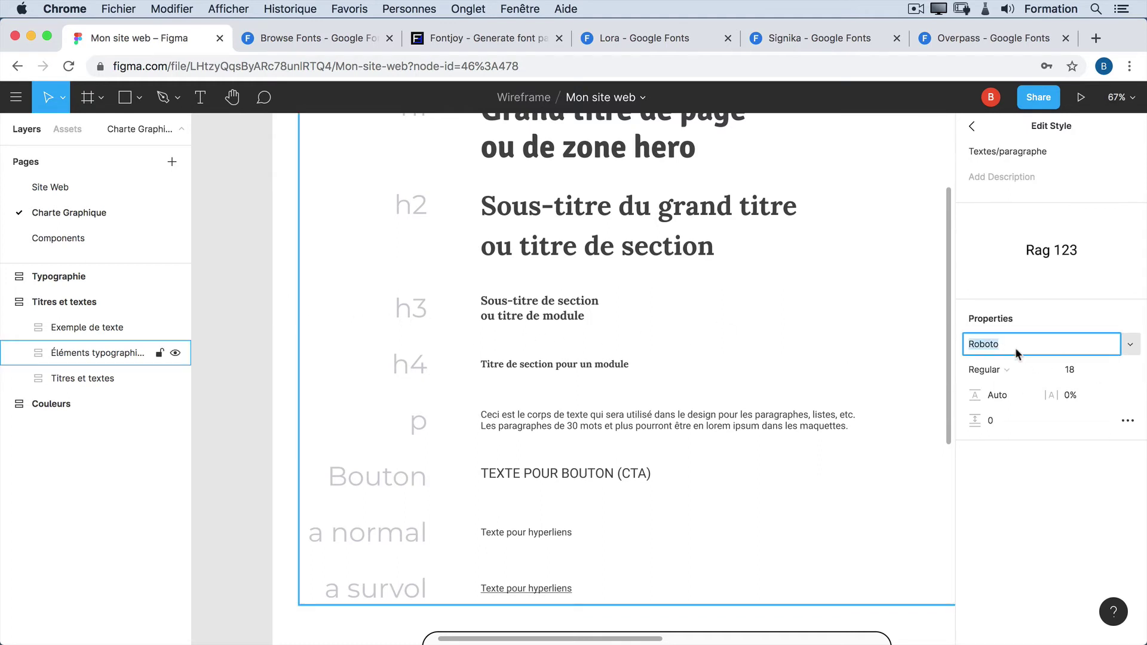
pyautogui.write('Overpass')
pyautogui.press('Return')
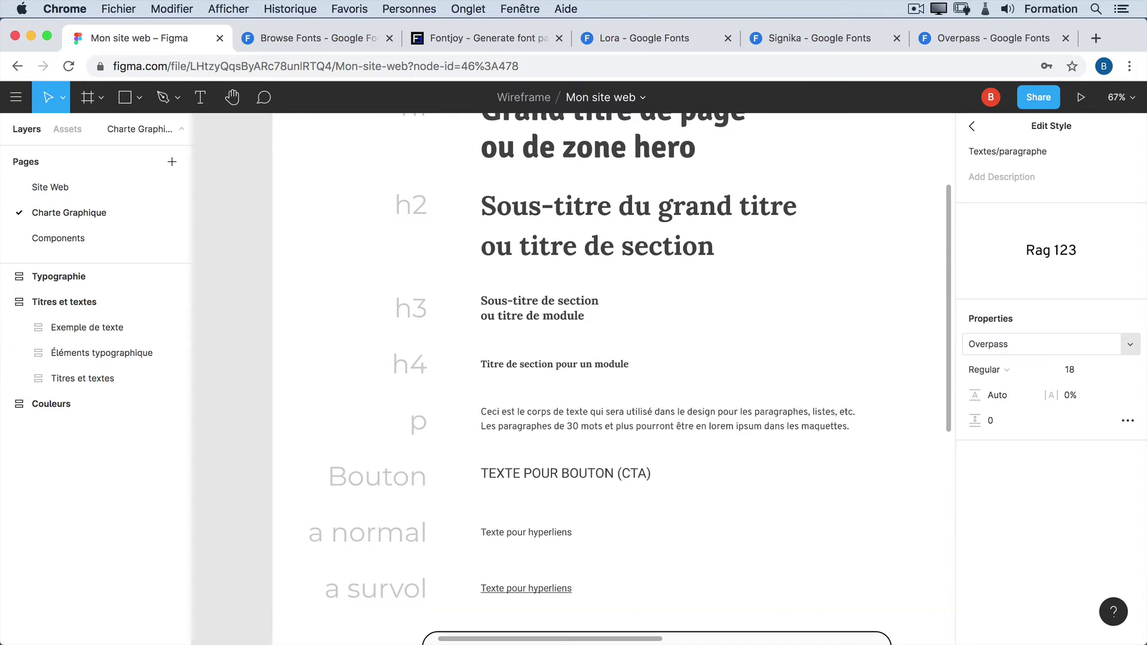
# - Copy the font name Overpass from the Textes/paragraphe style and set the style's line height to 27
pyautogui.click(1021, 345)
pyautogui.press('super+c')
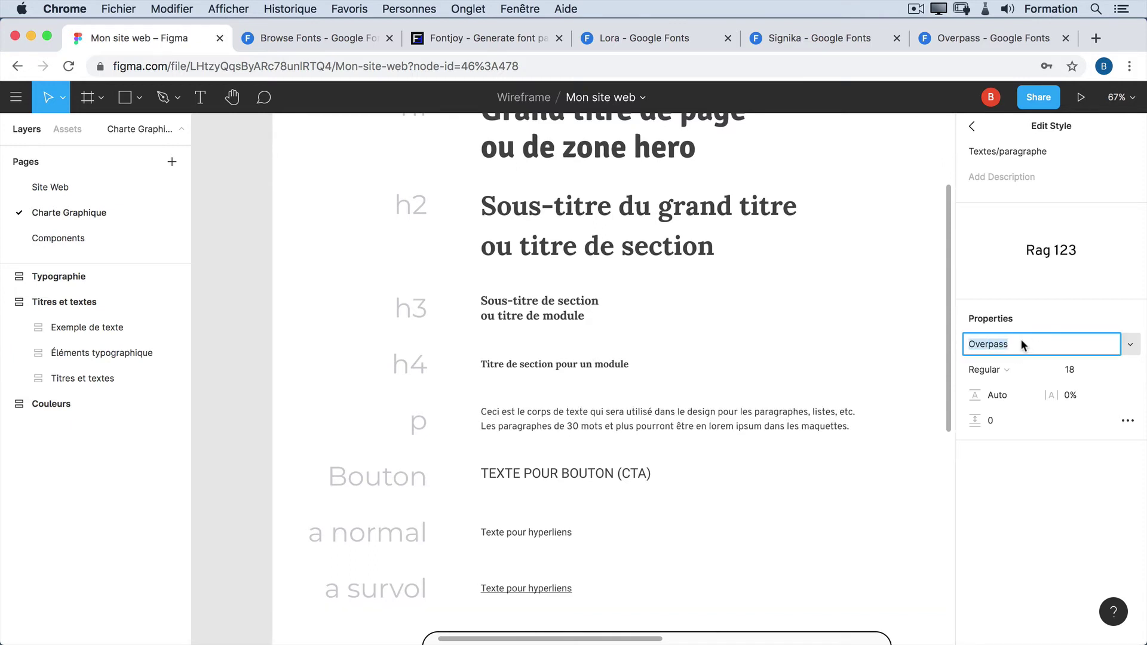
pyautogui.click(1011, 392)
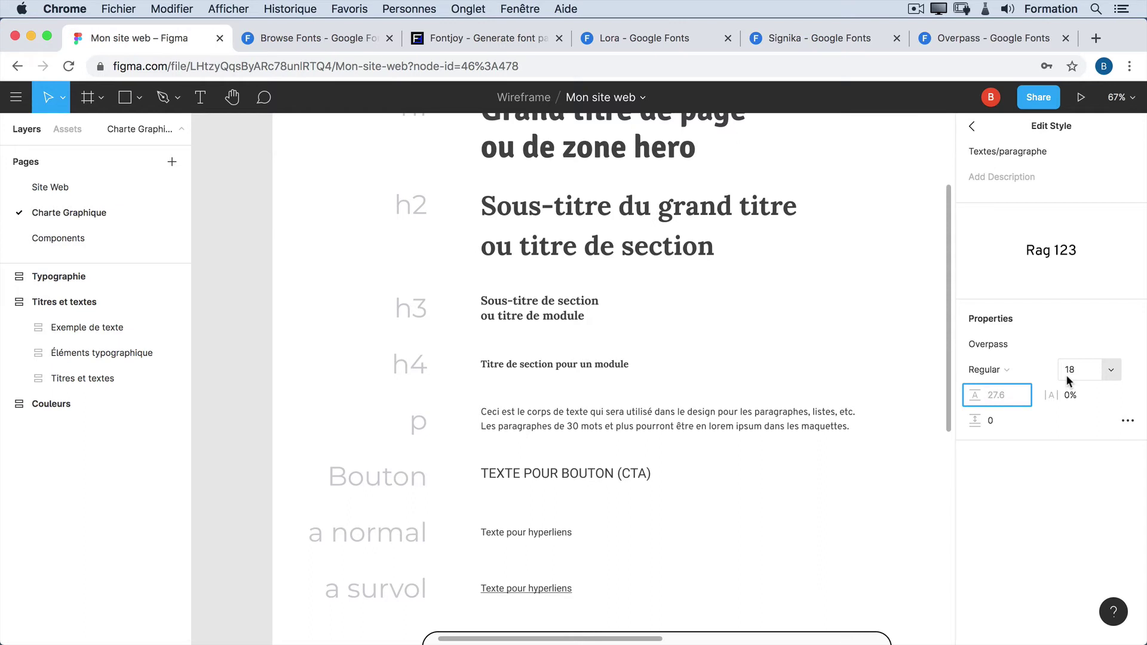
pyautogui.write('27')
pyautogui.press('Tab')
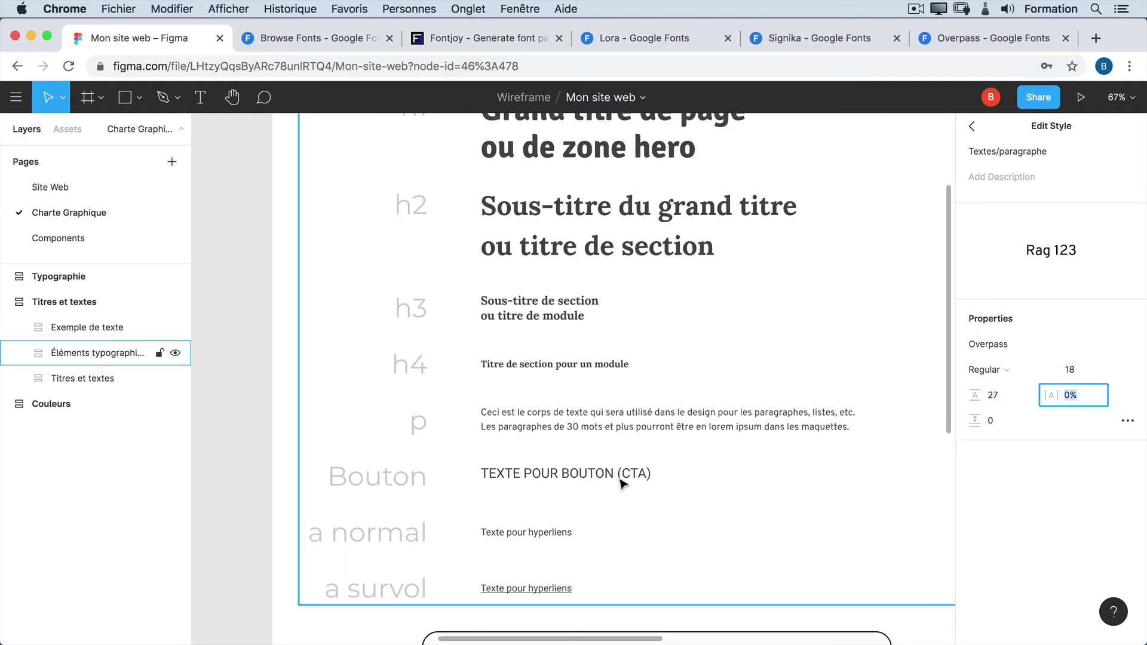
# - Leave the paragraph style, edit the Textes/bouton style and set its font family to the copied Overpass
pyautogui.click(972, 127)
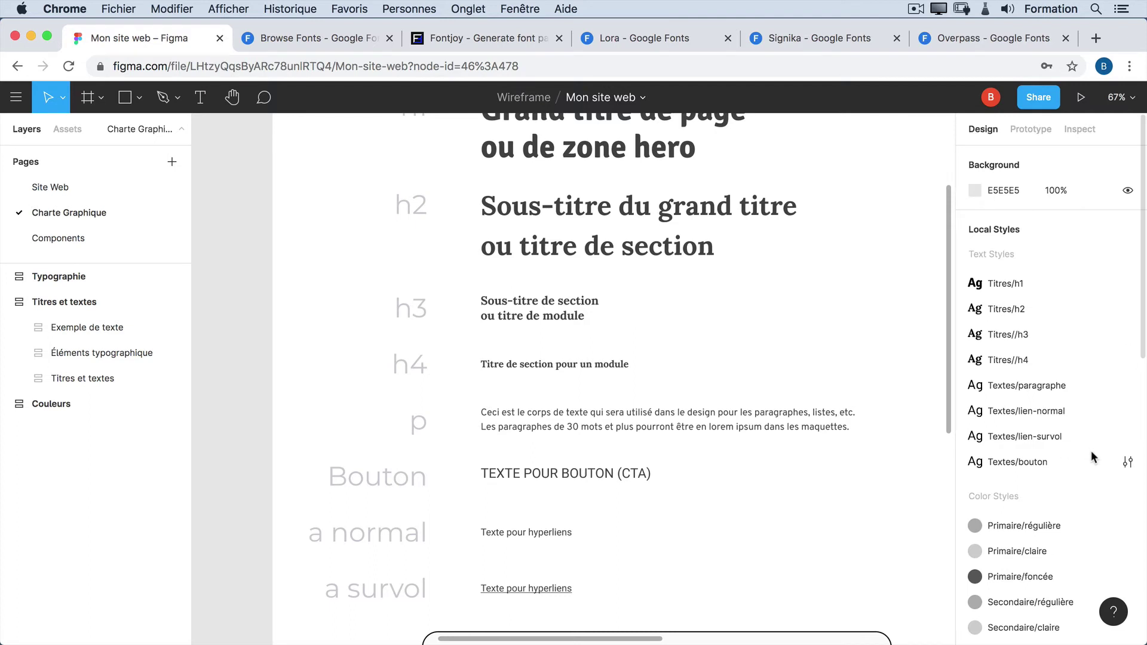
pyautogui.click(1128, 462)
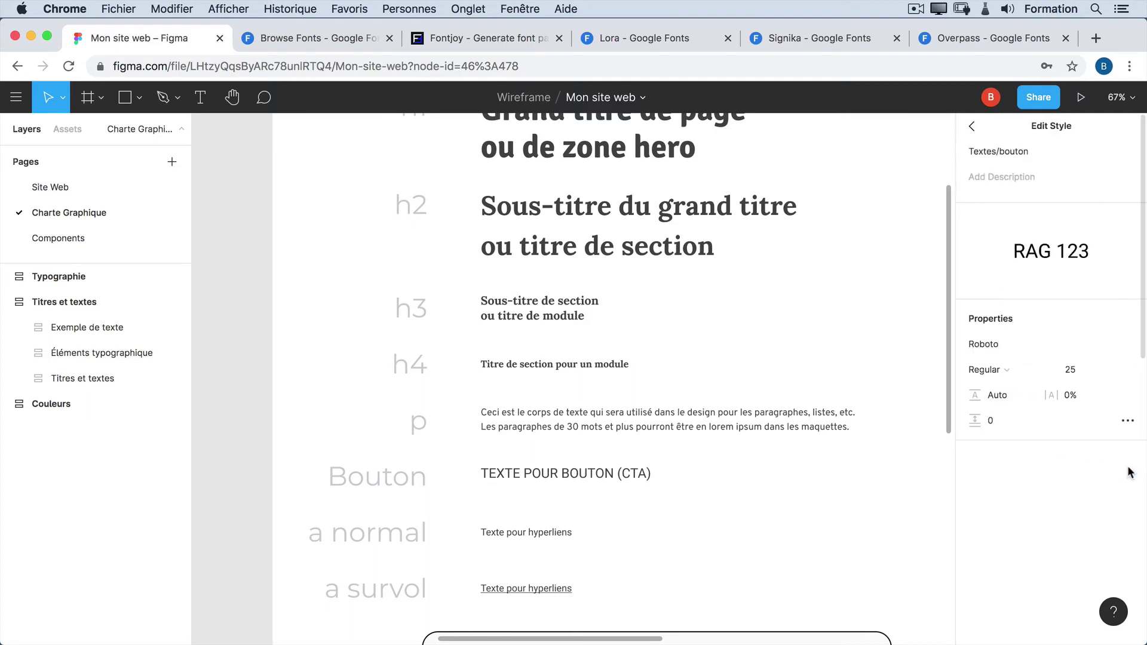
pyautogui.click(1025, 347)
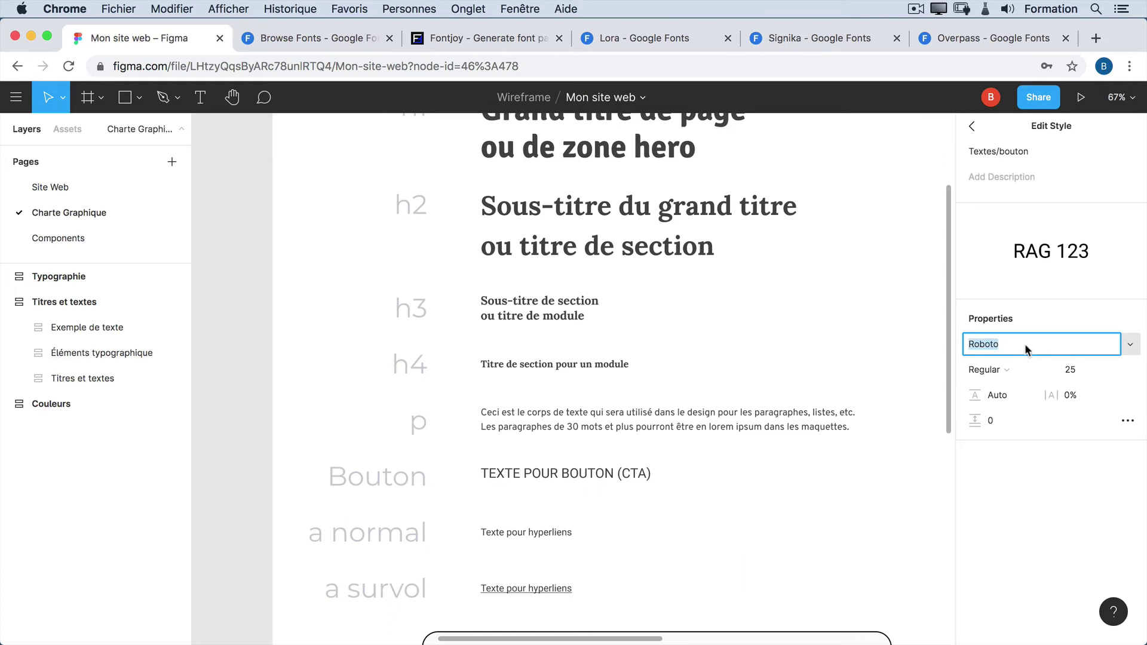
pyautogui.press('super+v')
pyautogui.press('Return')
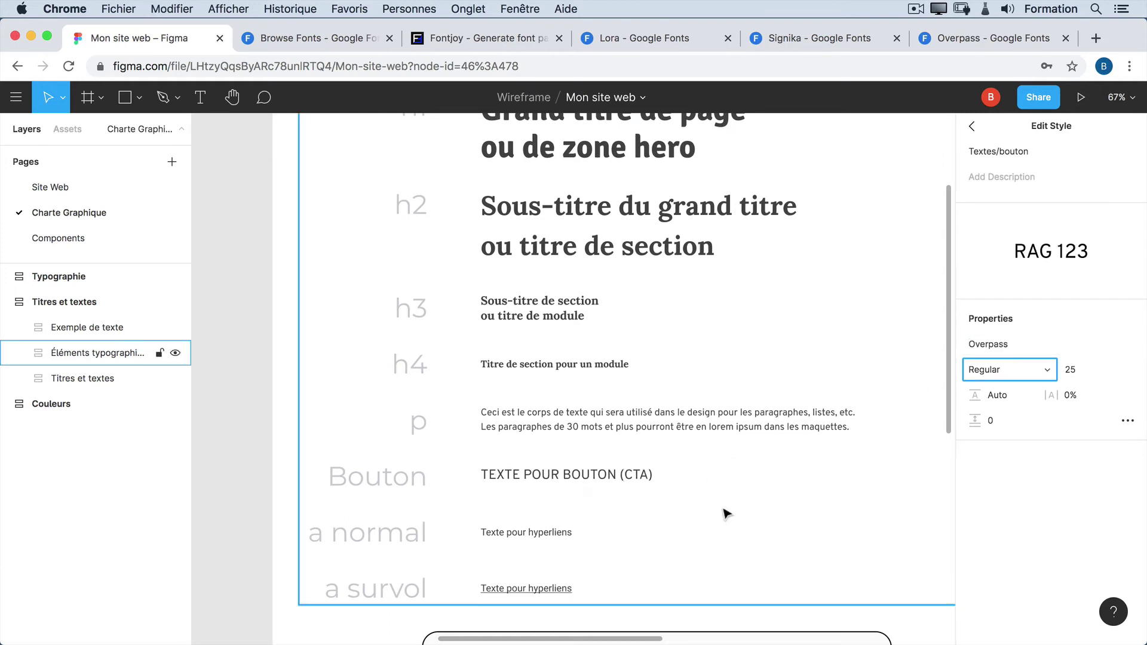
# - Leave the button style, edit the Textes/lien-normal style and set its font family to the copied Overpass
pyautogui.click(971, 127)
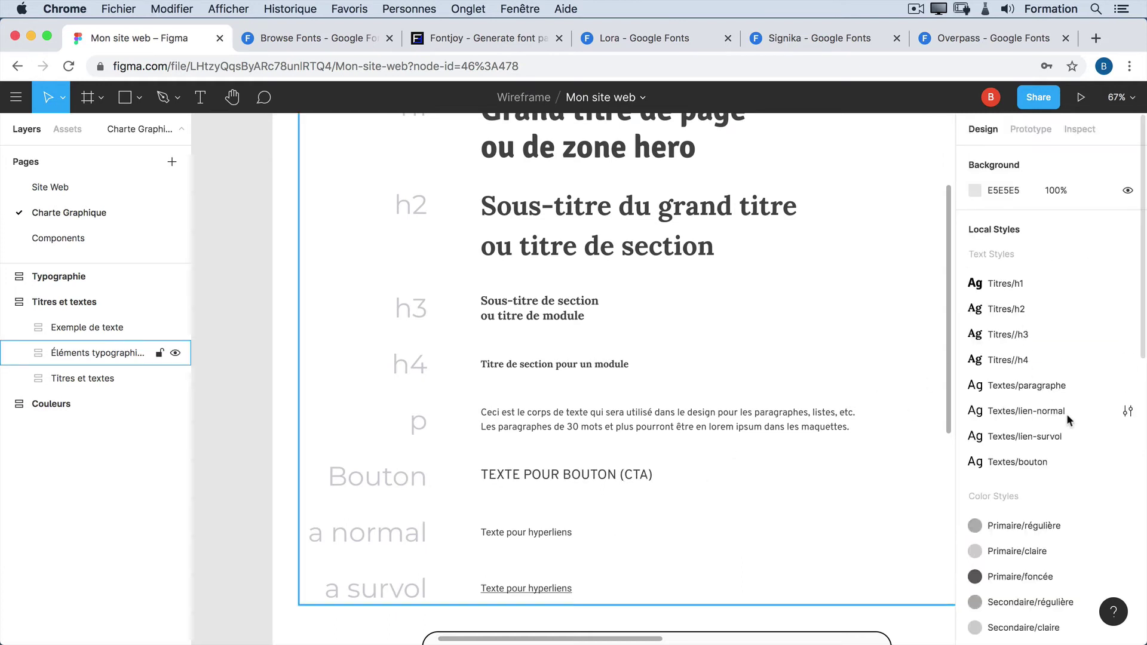
pyautogui.click(1128, 412)
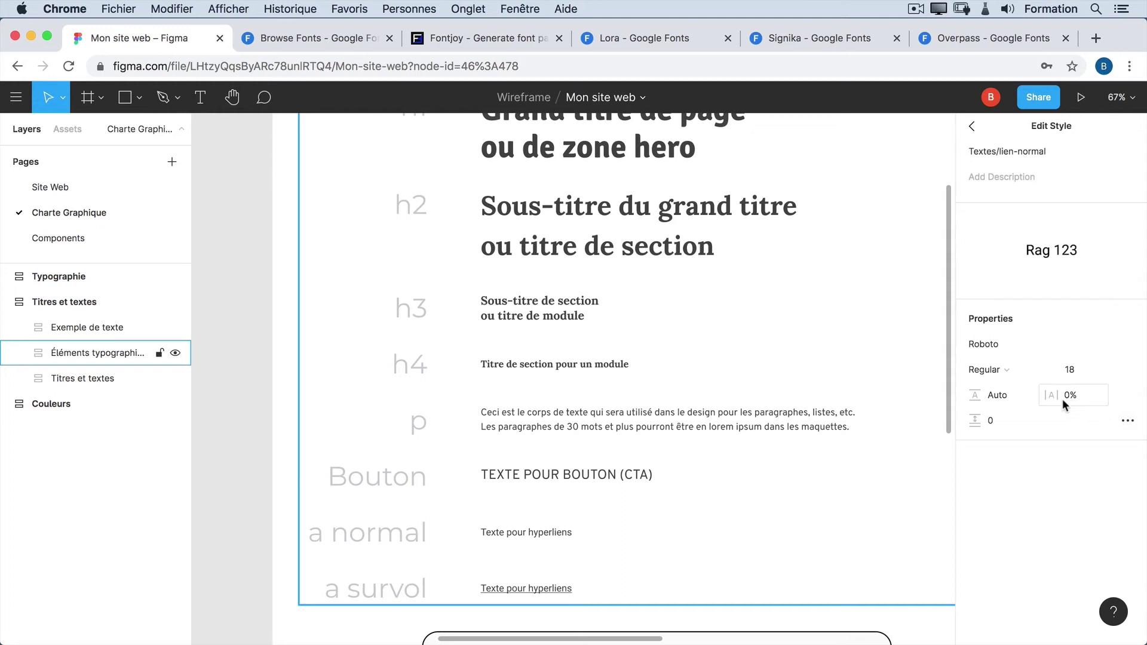
pyautogui.click(1058, 348)
pyautogui.press('super+v')
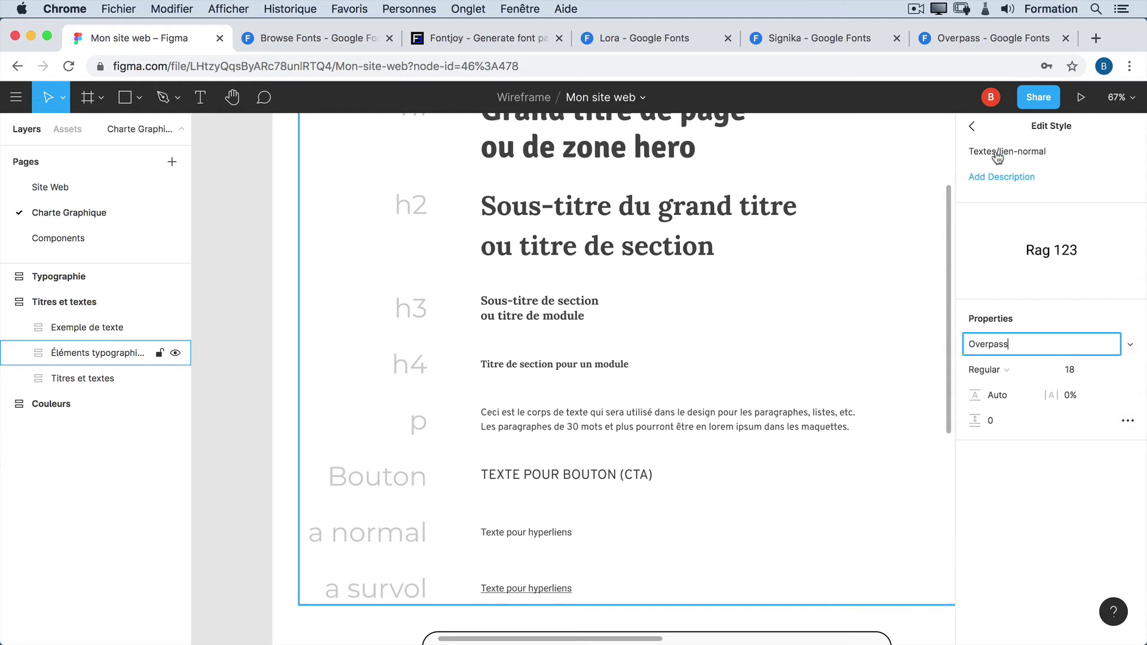
pyautogui.press('Tab')
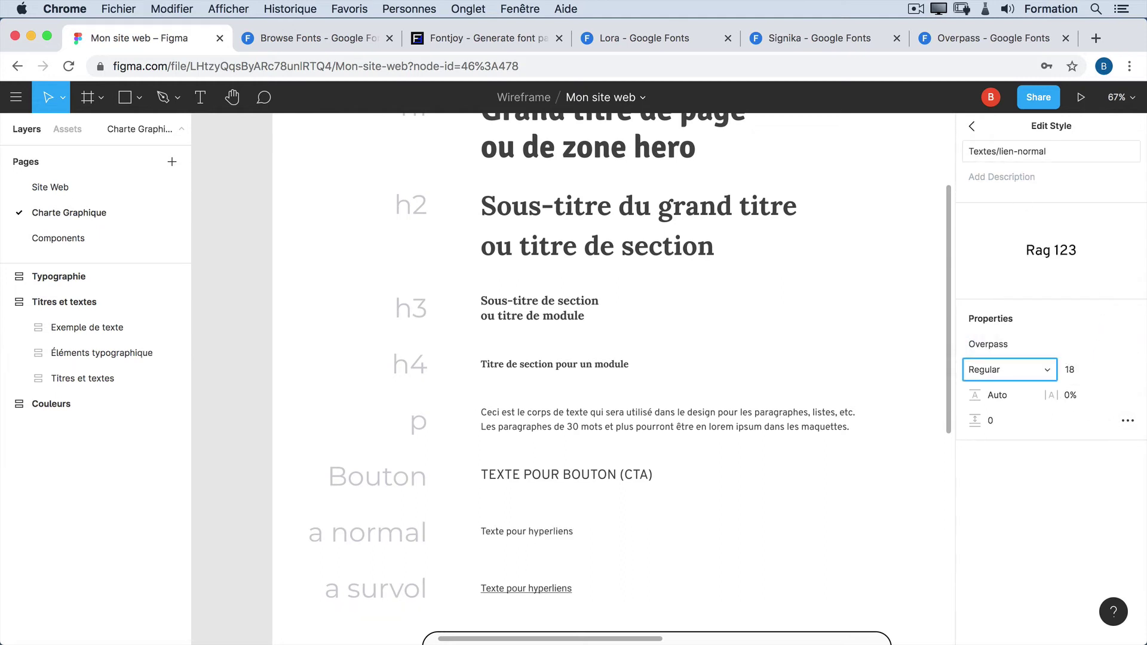
# - Edit the Textes/lien-survol style, set its font family to Overpass and return to the local styles
pyautogui.click(972, 126)
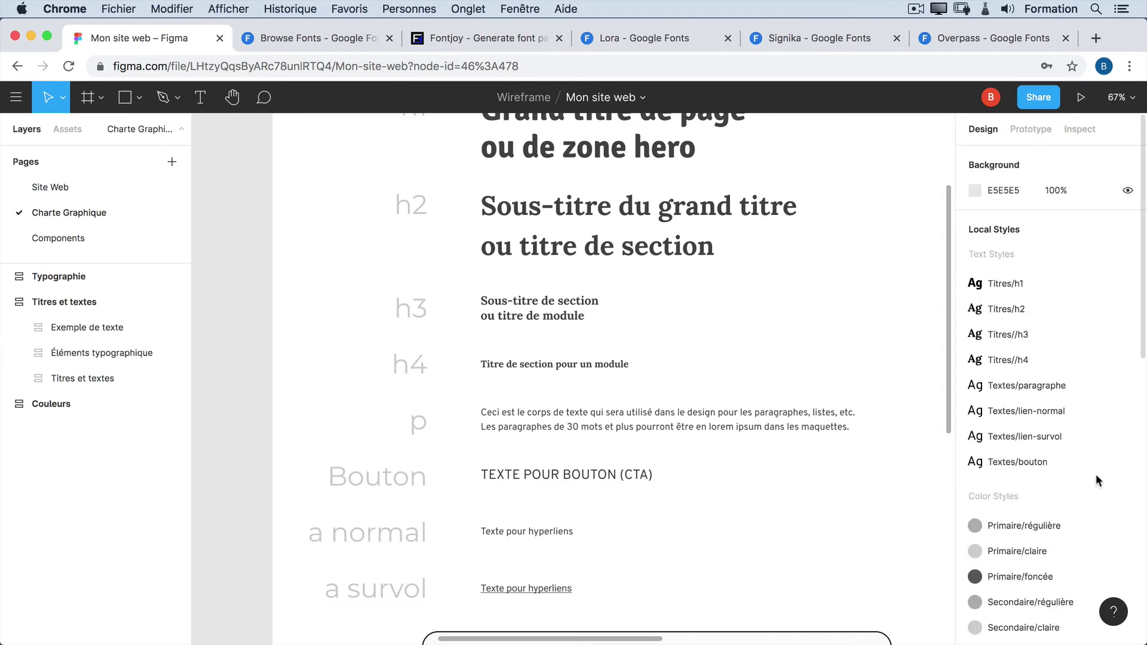
pyautogui.click(1128, 438)
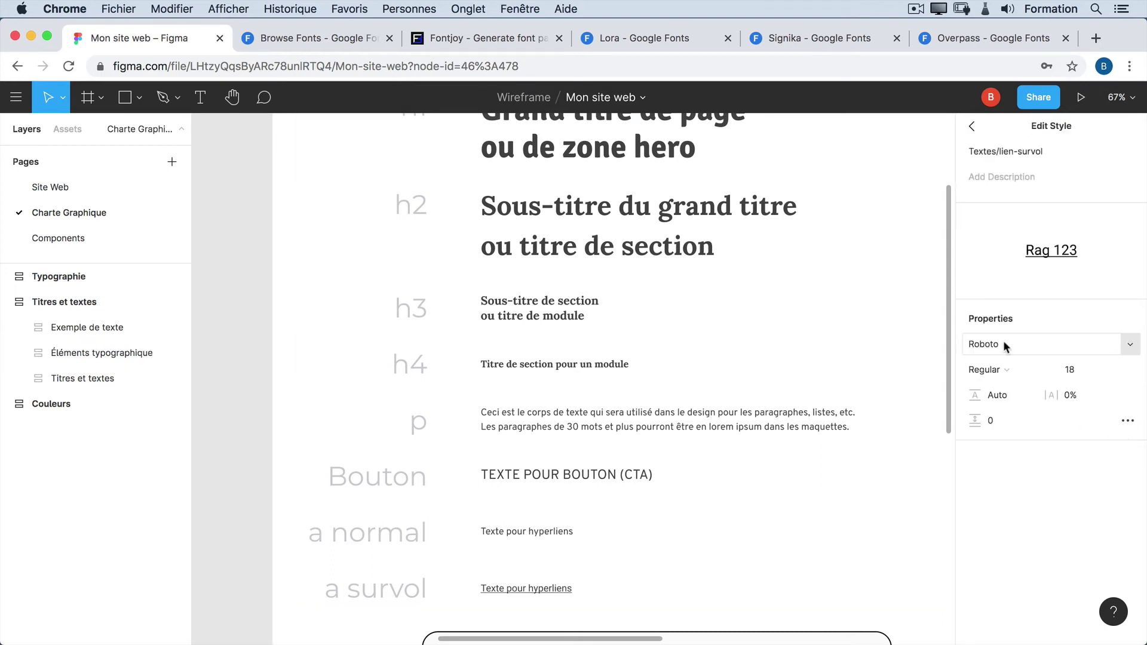
pyautogui.click(1003, 341)
pyautogui.write('Overpass')
pyautogui.press('Tab')
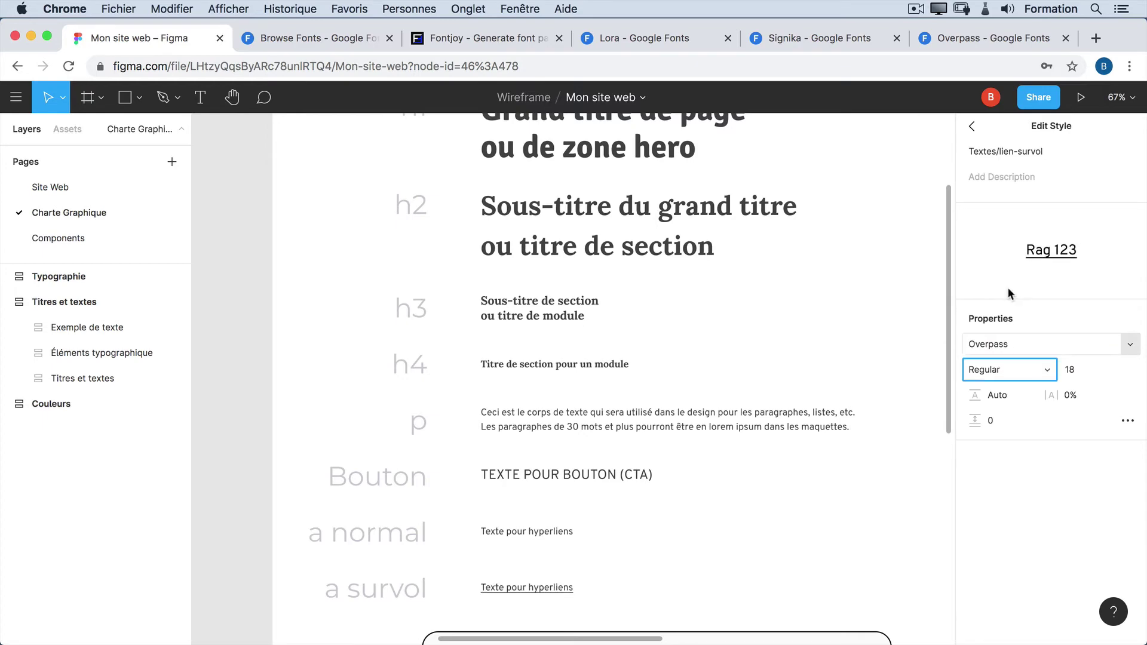
pyautogui.click(971, 127)
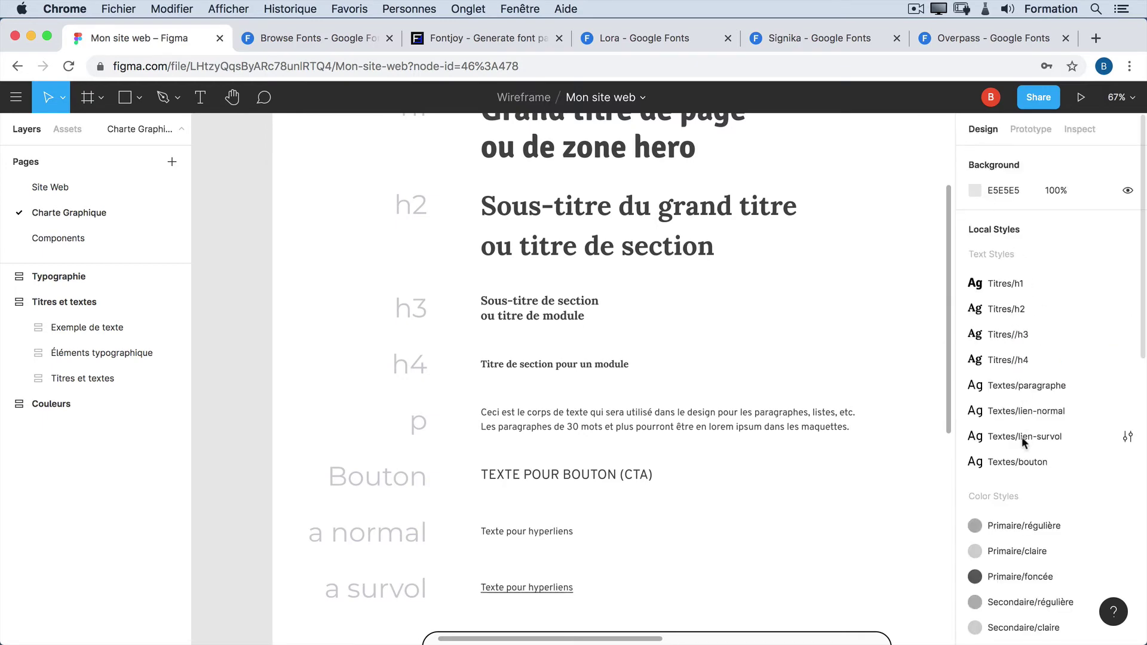
# - Examine the restyled typographic elements and the sample text card in the Titres et textes frame
pyautogui.scroll(-3, 748, 456)
pyautogui.scroll(-2, 748, 455)
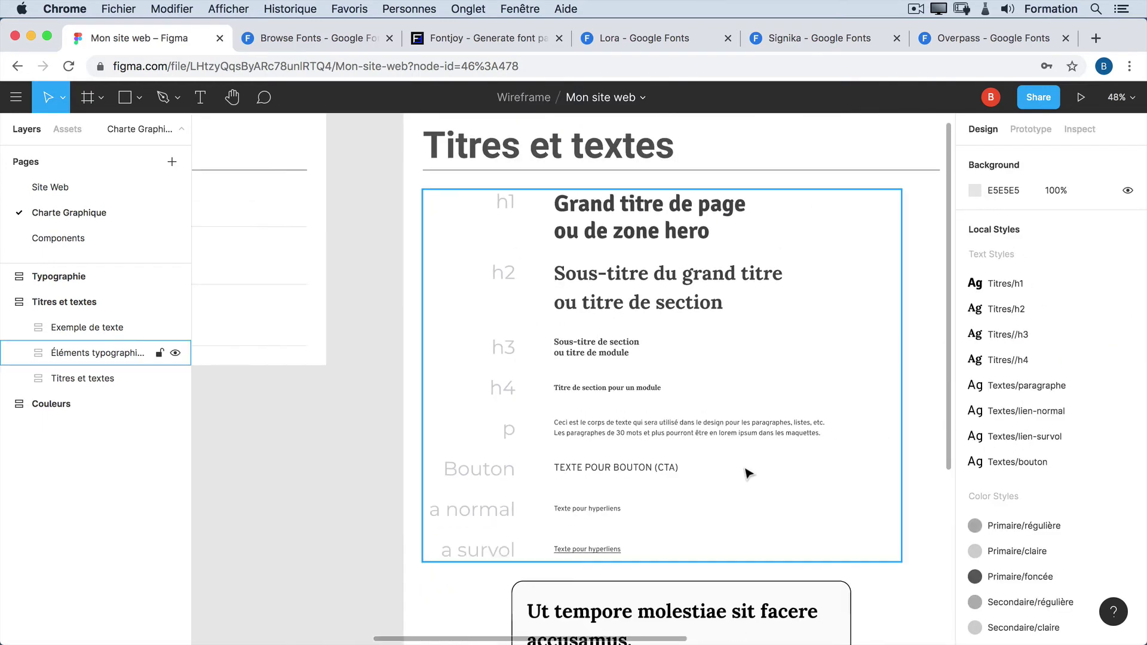
pyautogui.moveTo(687, 477); pyautogui.dragTo(638, 205)
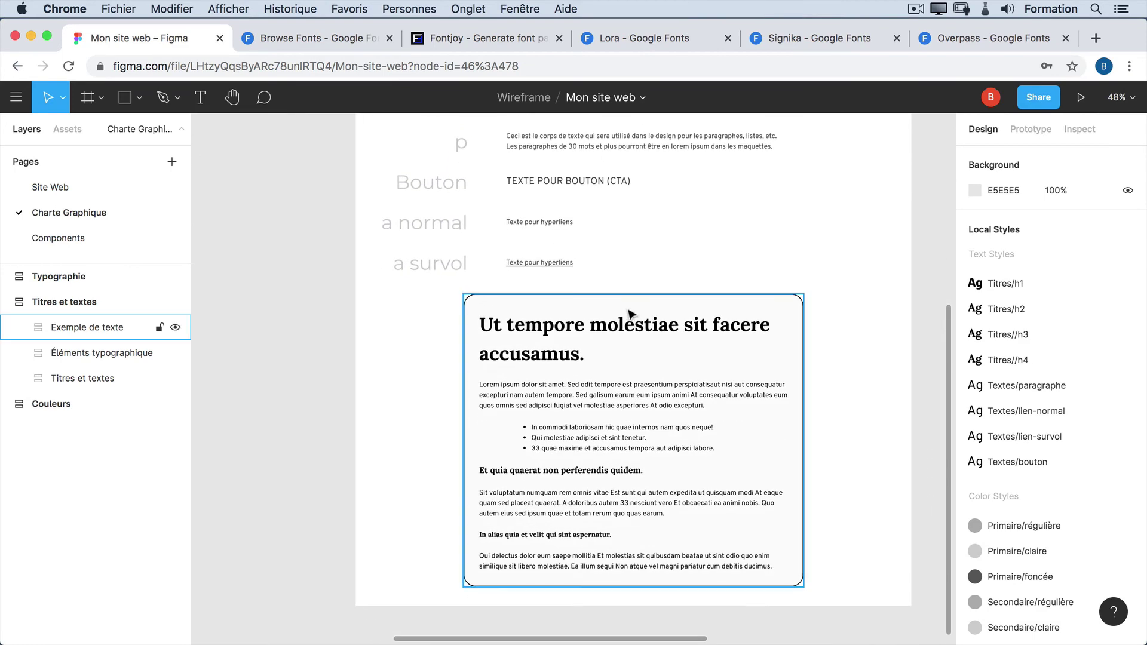
pyautogui.scroll(5, 639, 446)
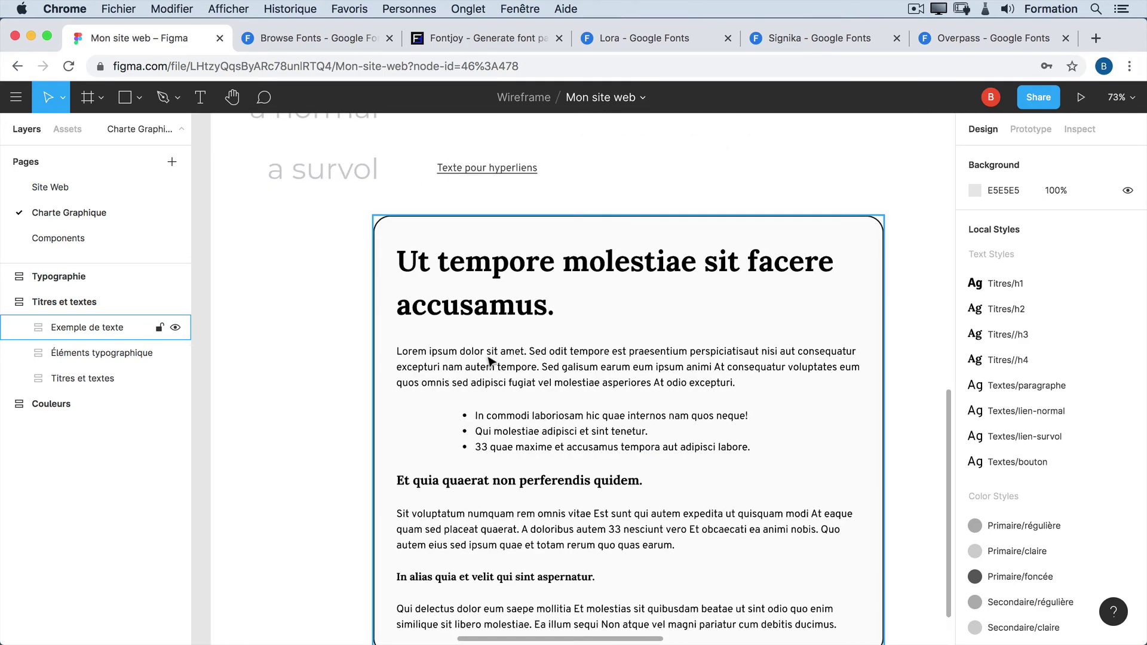
pyautogui.scroll(-1, 628, 357)
pyautogui.scroll(-3, 628, 357)
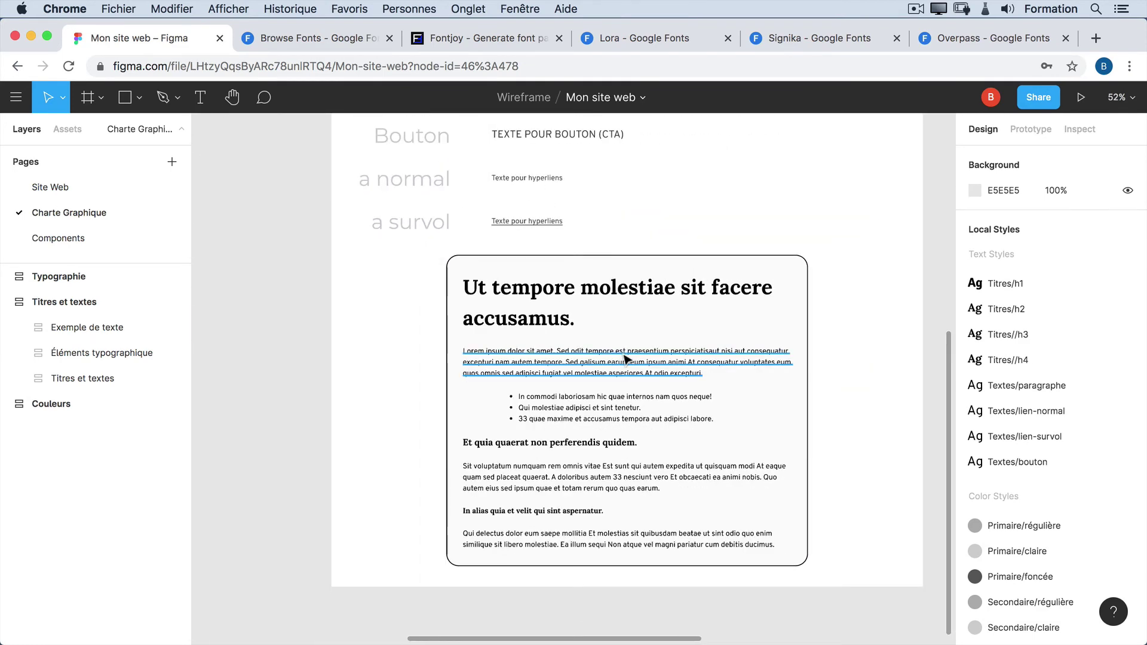
pyautogui.moveTo(730, 198); pyautogui.dragTo(713, 541)
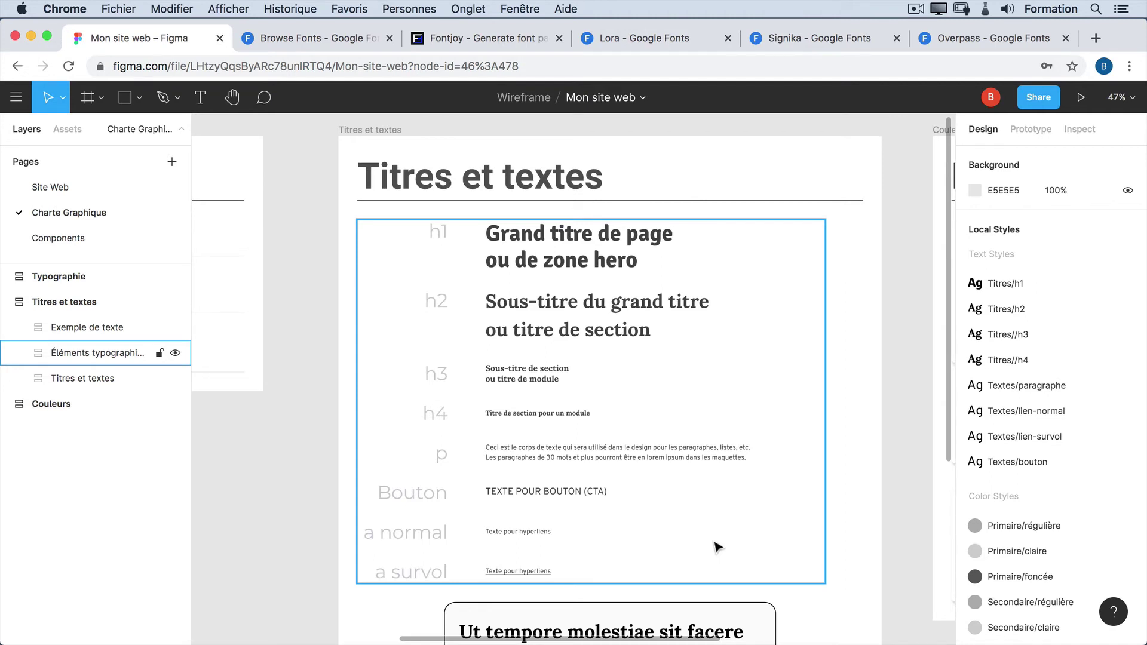
pyautogui.click(324, 308)
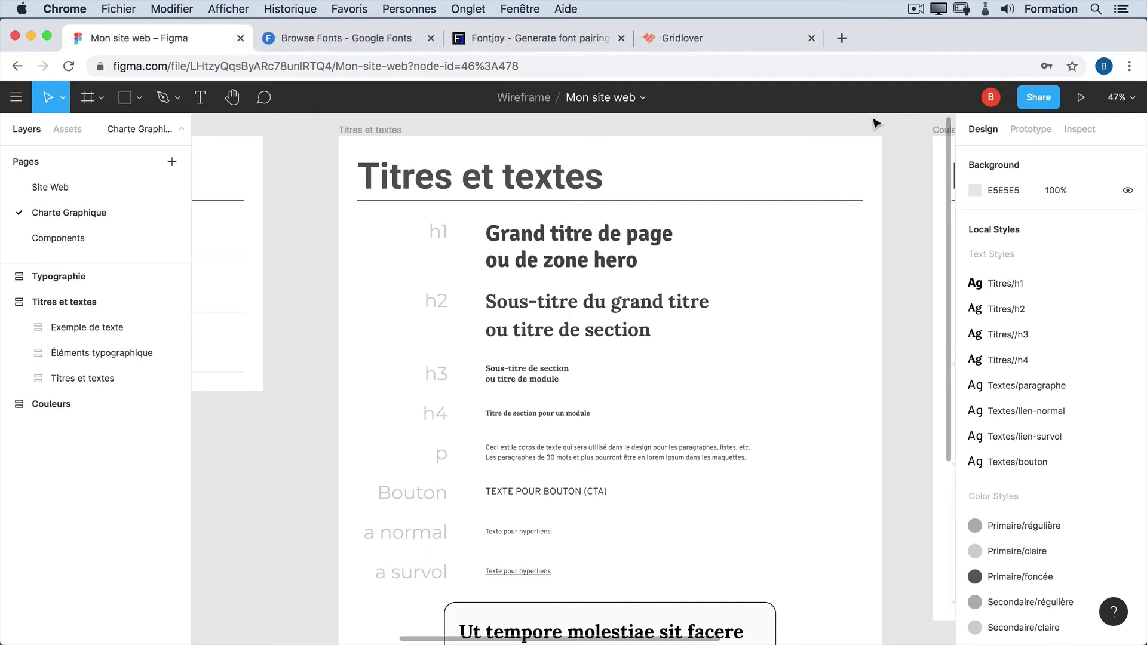
# - Switch to the Gridlover website and launch its typographic scale editor
pyautogui.click(687, 41)
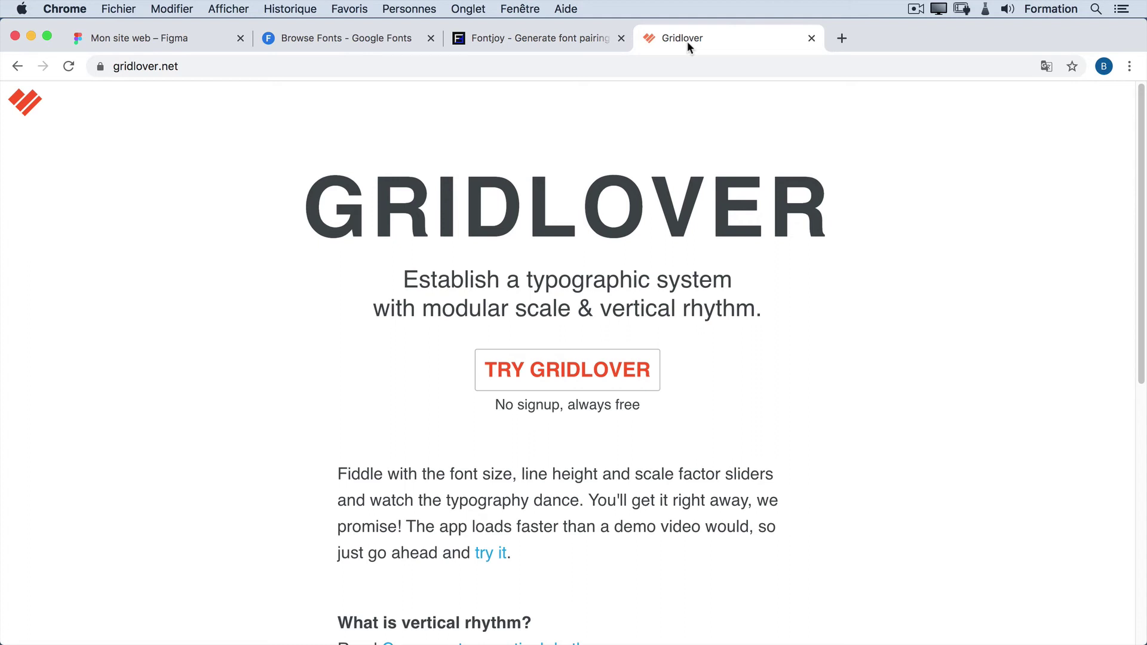
pyautogui.click(614, 378)
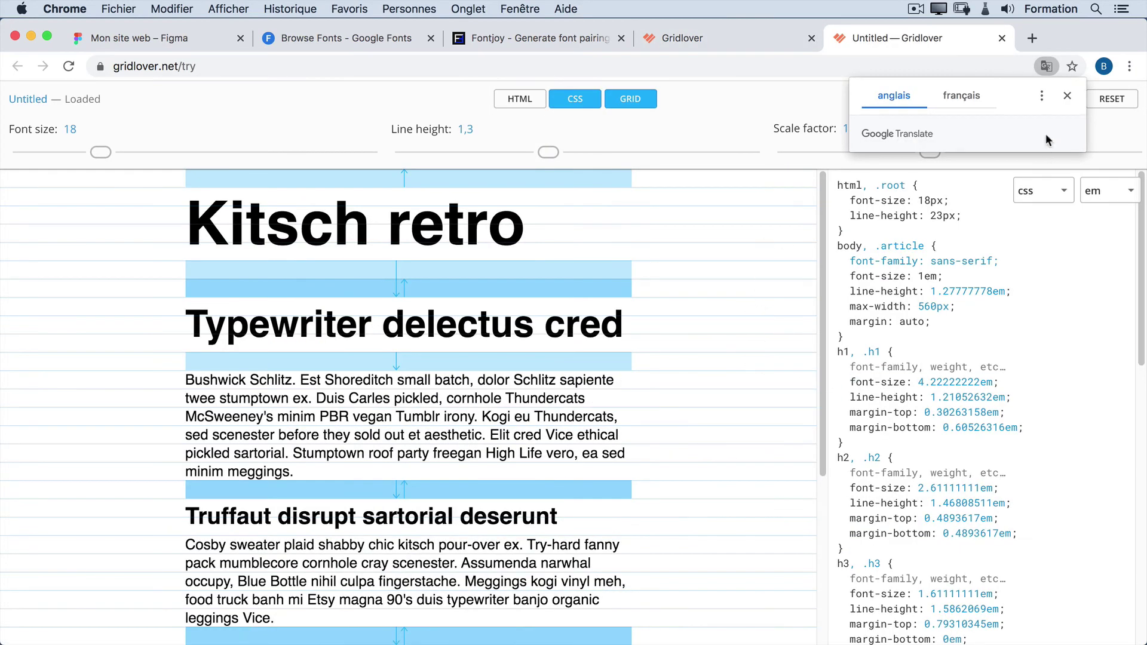
# - Dismiss the translation prompt and set the base font size to 20
pyautogui.click(1067, 95)
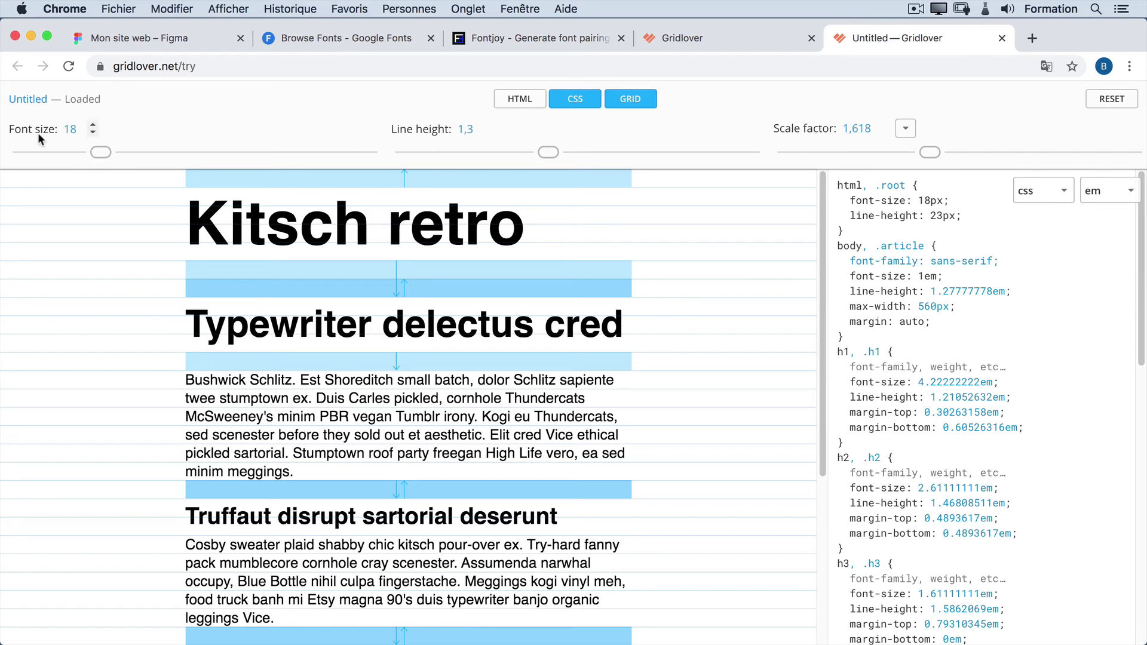
pyautogui.click(93, 126)
pyautogui.click(93, 126)
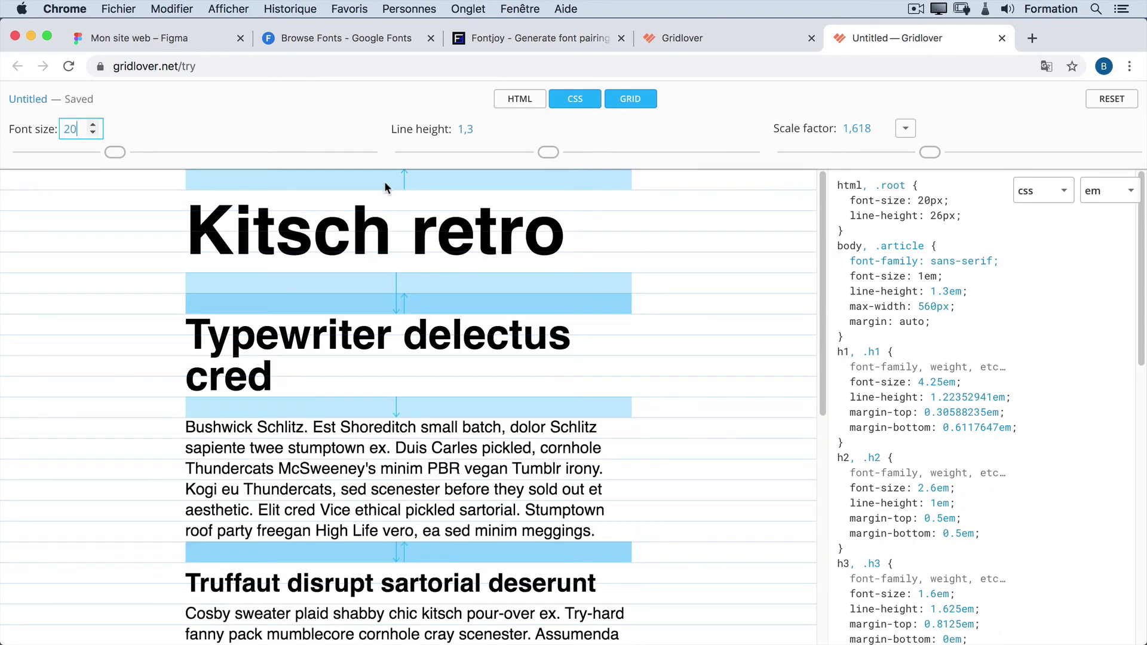
# - Set the line height of the typographic scale to 1,5
pyautogui.click(498, 125)
pyautogui.click(497, 125)
pyautogui.doubleClick(473, 129)
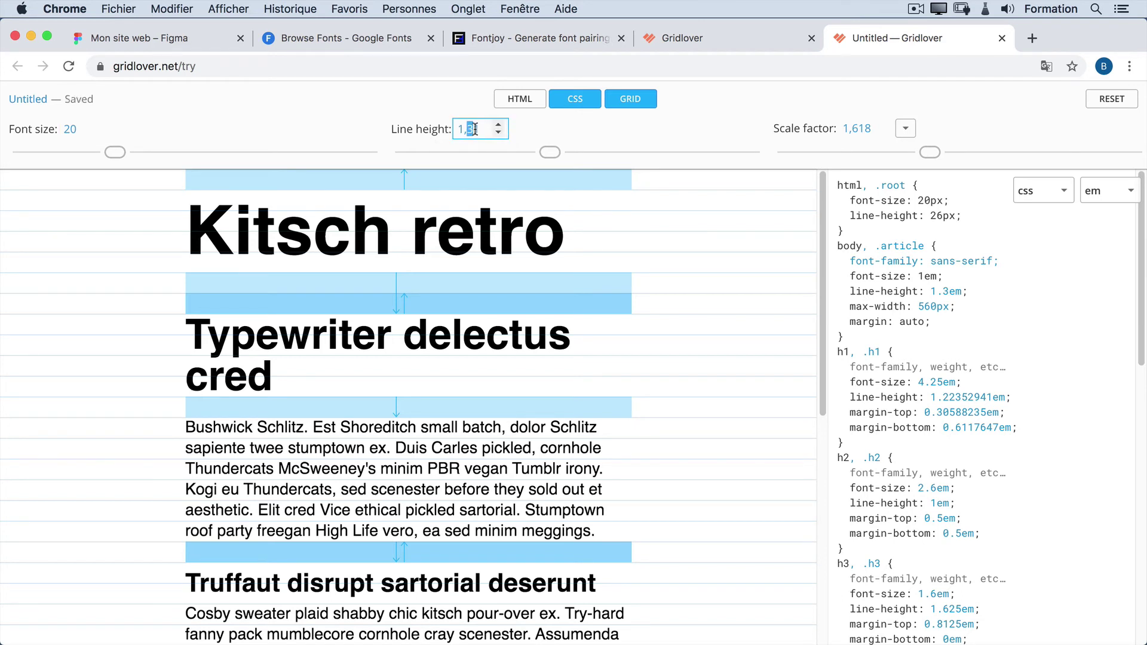
pyautogui.write('5')
pyautogui.press('Return')
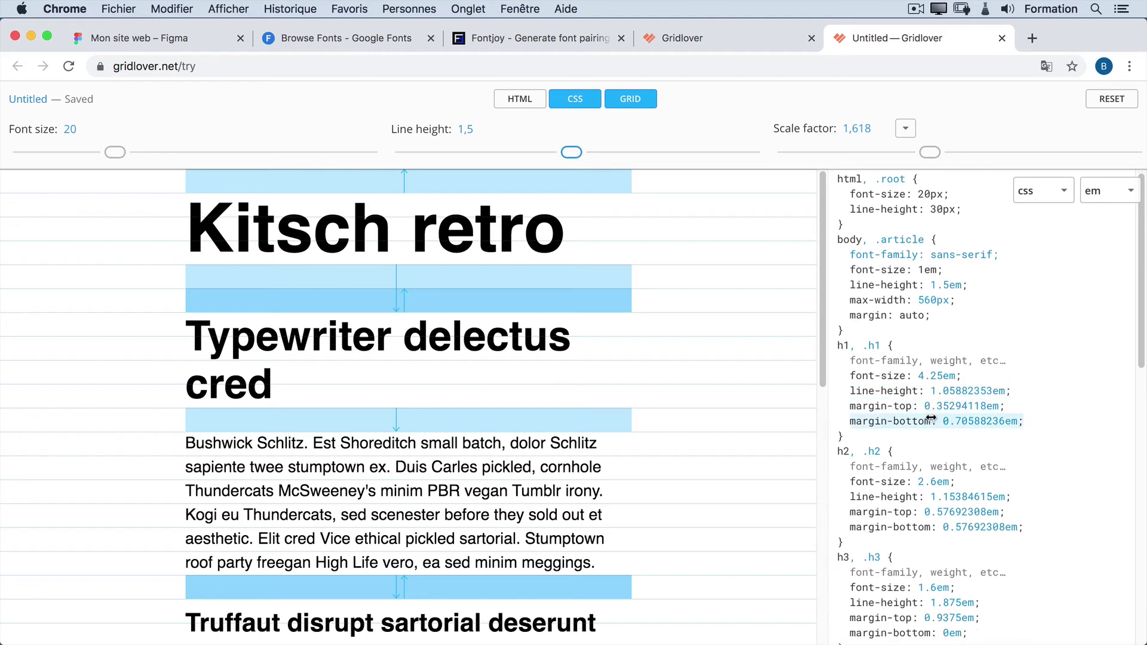
# - Review the generated CSS and choose 1:1.618 – golden section as the scale factor
pyautogui.scroll(-2, 927, 545)
pyautogui.scroll(-3, 928, 545)
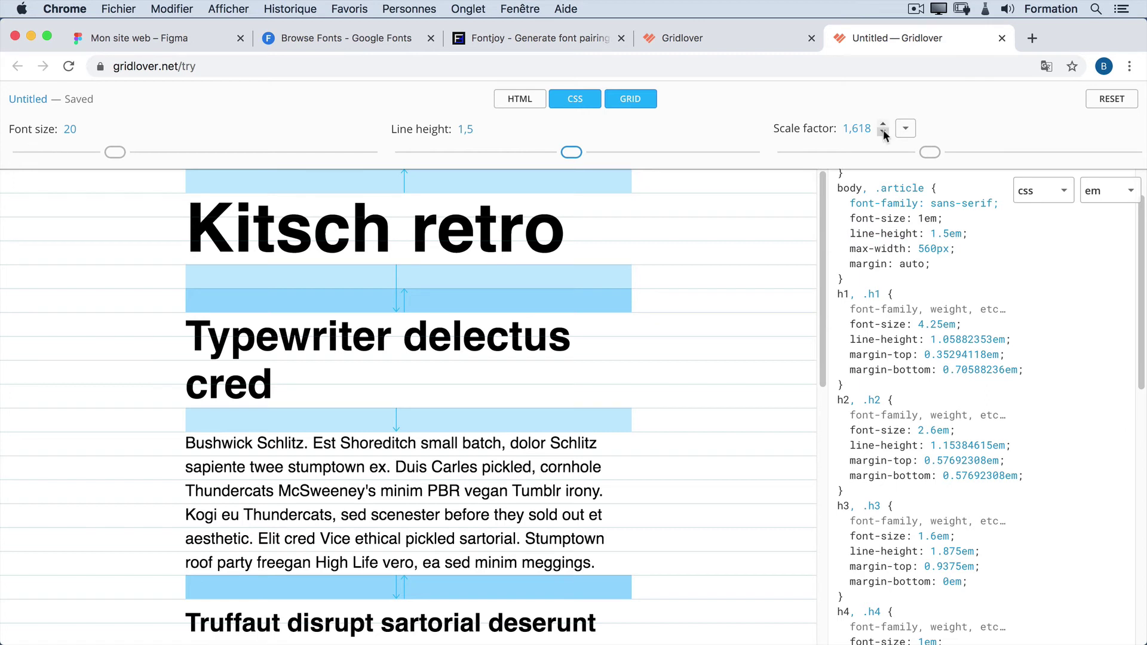
pyautogui.click(910, 131)
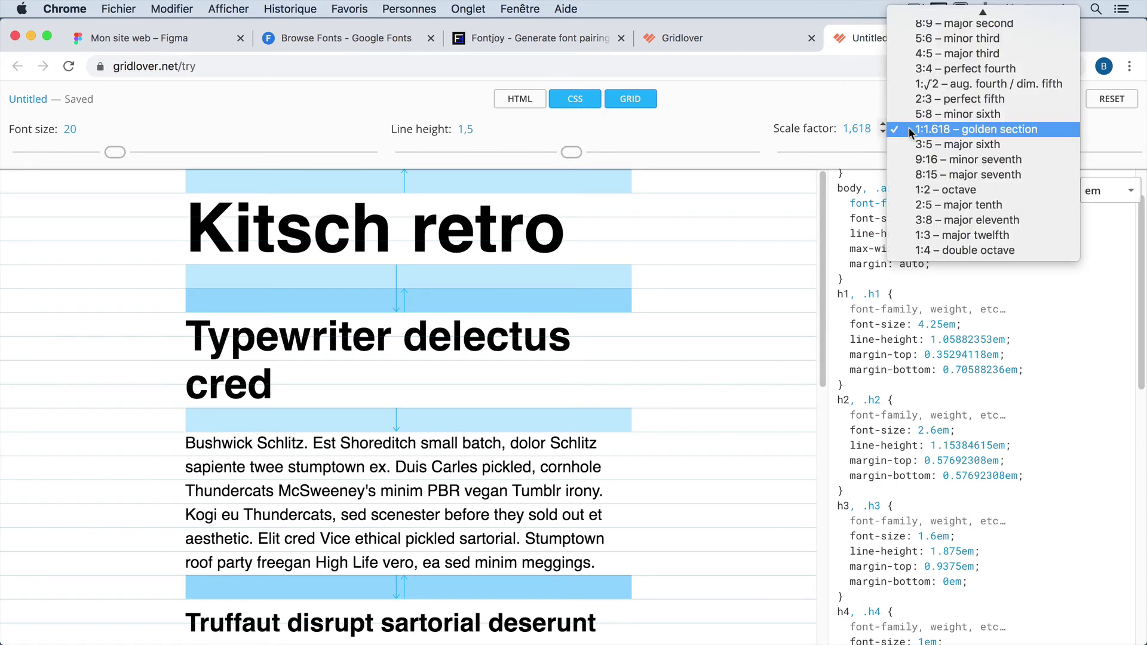
pyautogui.click(963, 133)
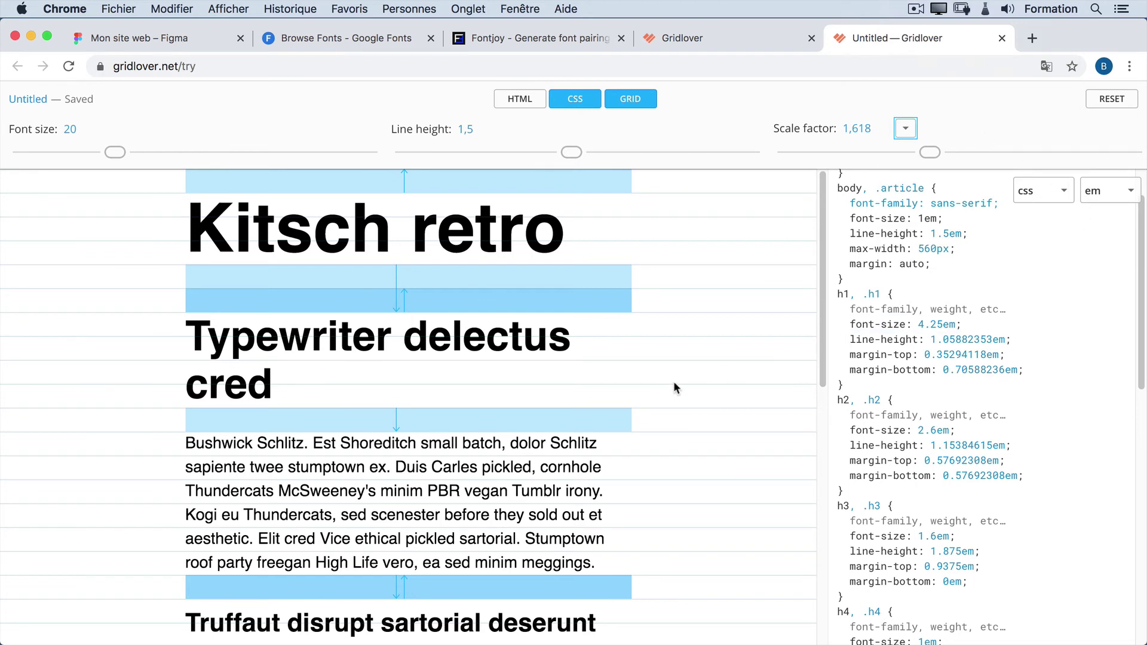
# - Examine the main headings and paragraph text in the preview against the baseline grid
pyautogui.scroll(-1, 493, 301)
pyautogui.scroll(1, 493, 300)
pyautogui.moveTo(258, 229); pyautogui.dragTo(572, 245)
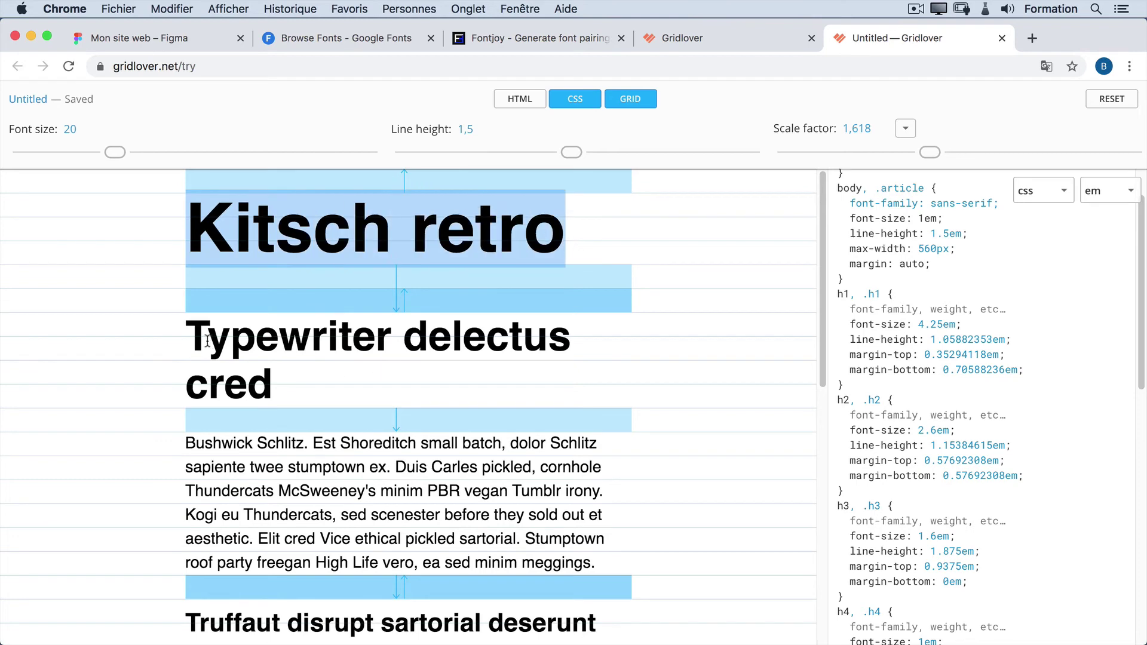
pyautogui.moveTo(207, 341); pyautogui.dragTo(347, 365)
pyautogui.scroll(-5, 399, 395)
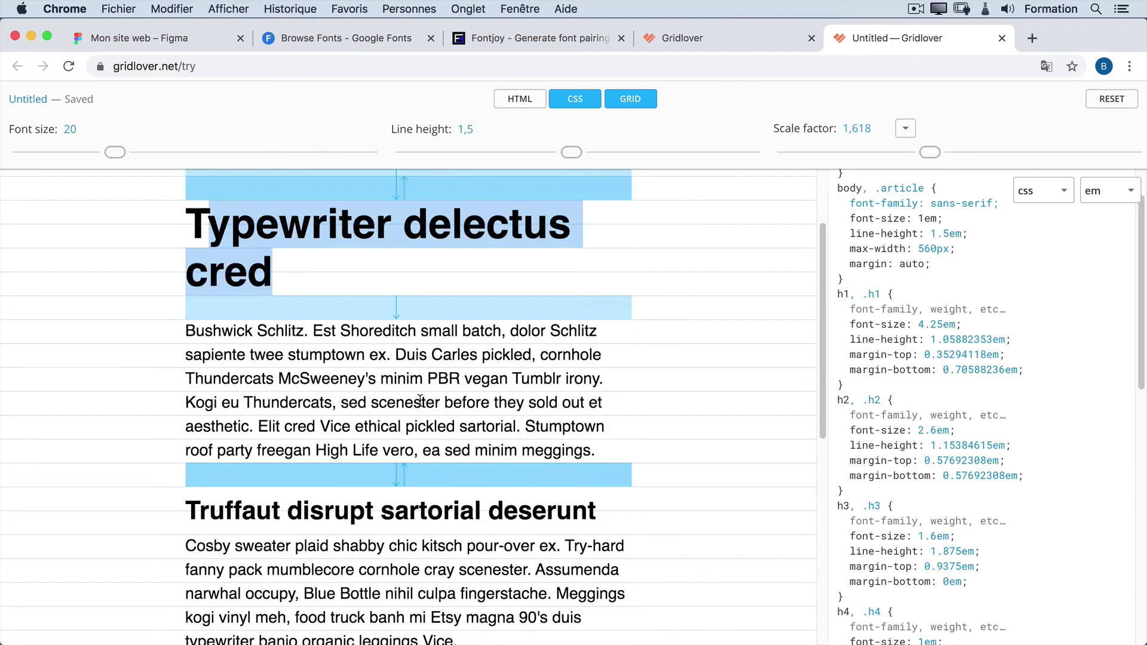
pyautogui.scroll(5, 420, 401)
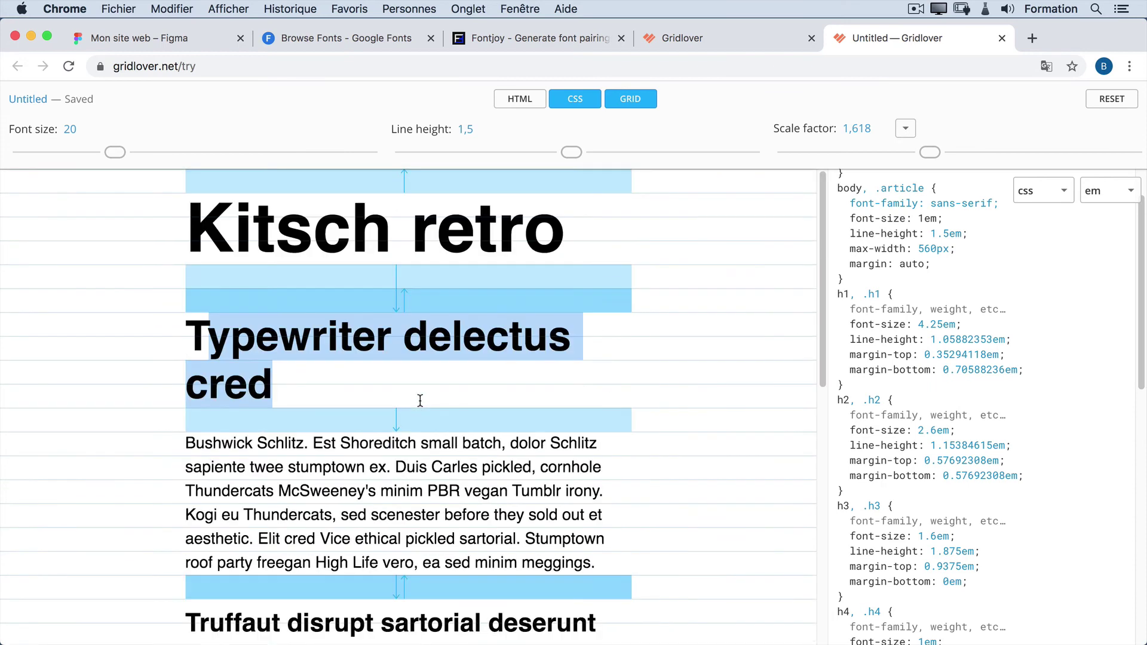
pyautogui.click(683, 292)
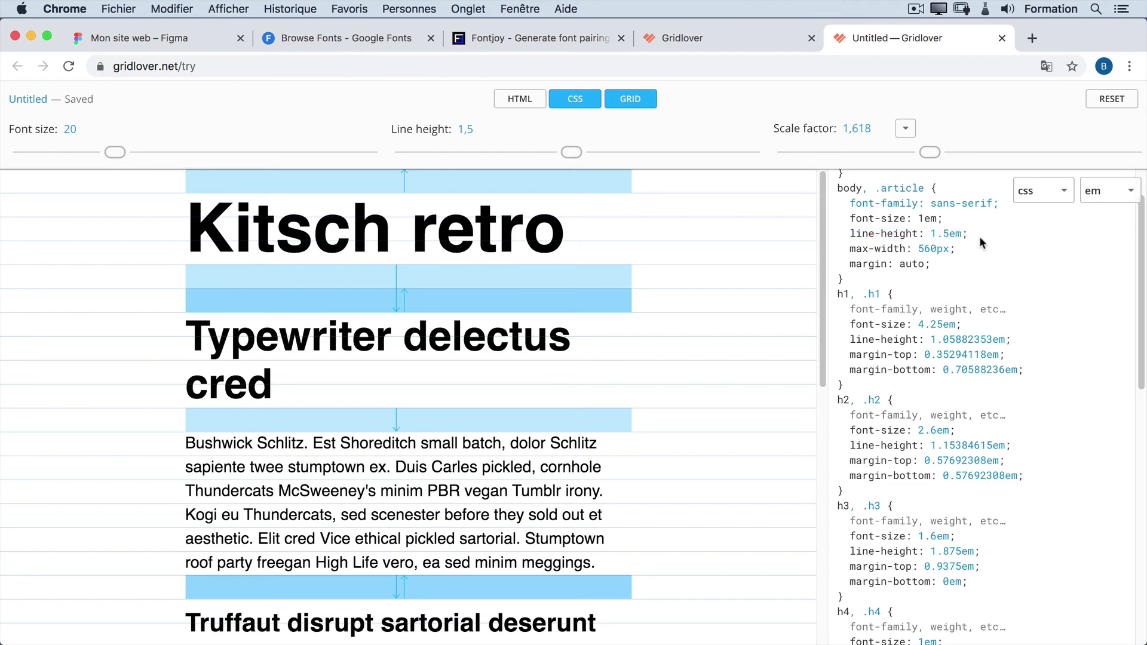
# - Set the generated CSS units to px and switch to the Mon site web file in Figma
pyautogui.click(1123, 196)
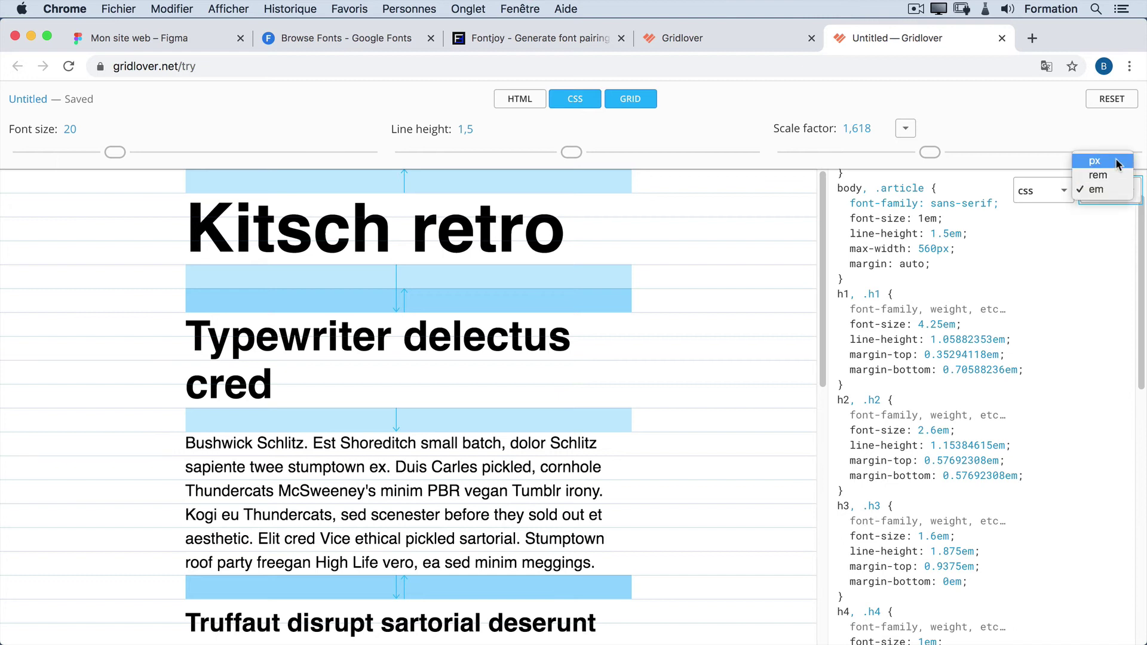
pyautogui.click(1117, 165)
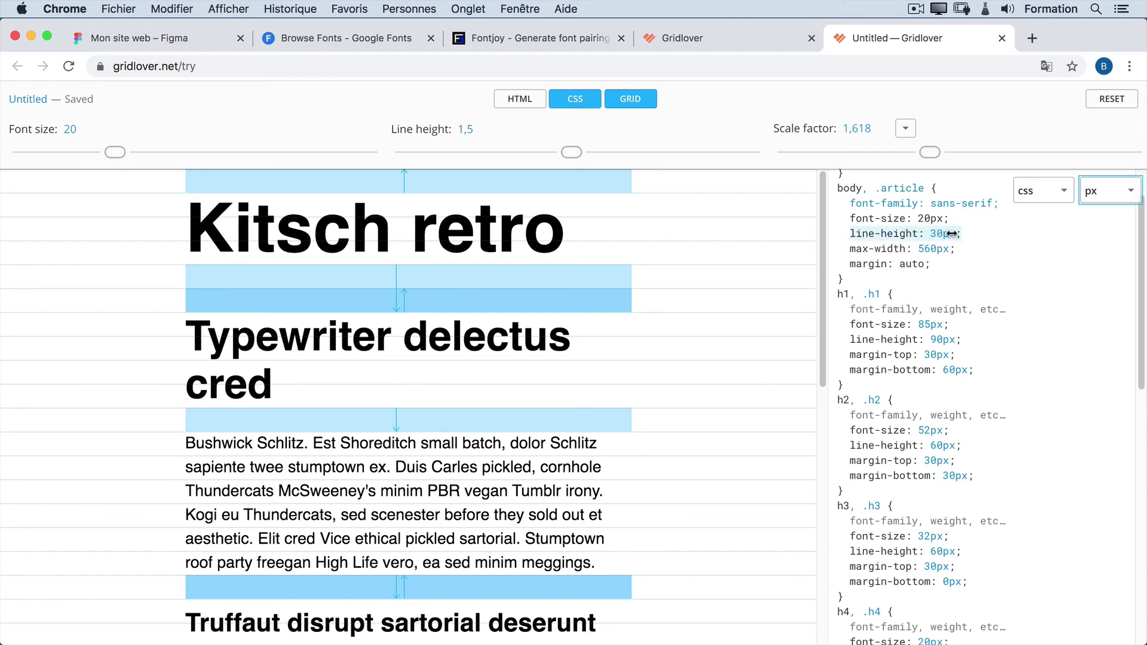
pyautogui.click(117, 41)
pyautogui.scroll(-2, 717, 370)
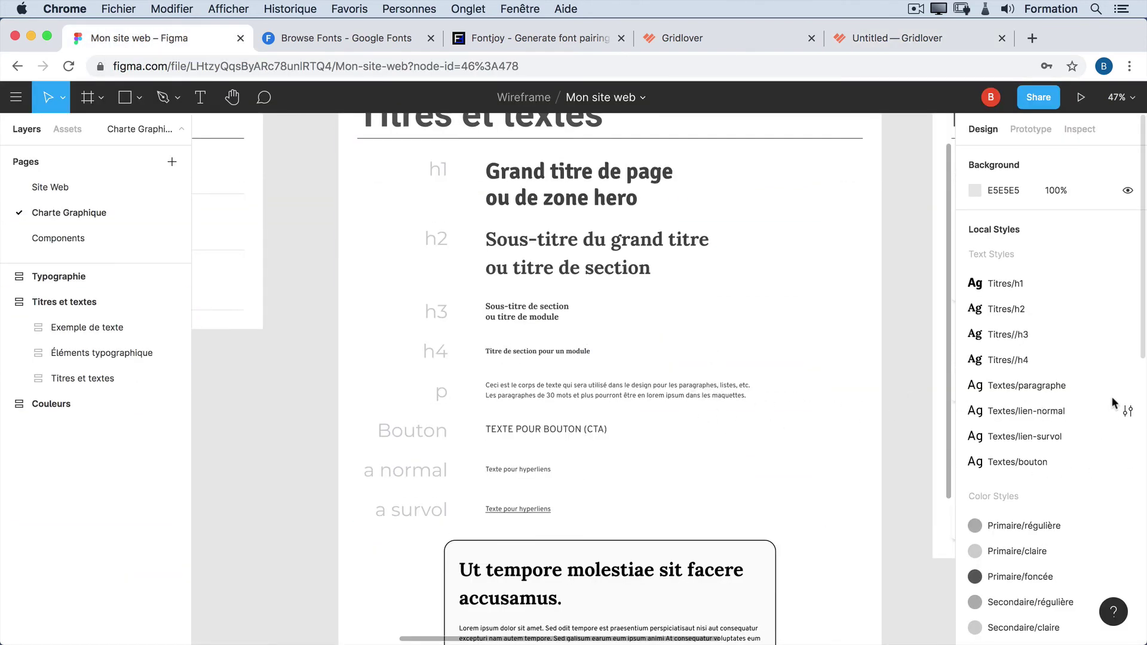
# - Edit the Textes/paragraphe style, setting its font size to 20 and line height to 30, and return to the local styles
pyautogui.click(1126, 383)
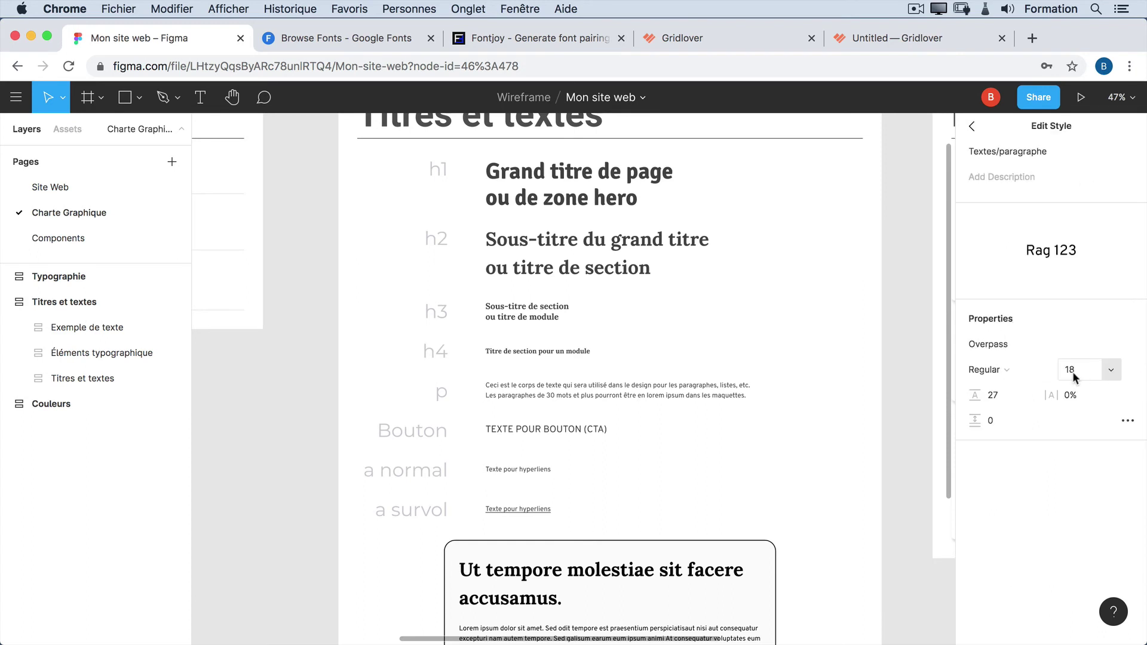
pyautogui.write('20')
pyautogui.press('Tab')
pyautogui.write('3')
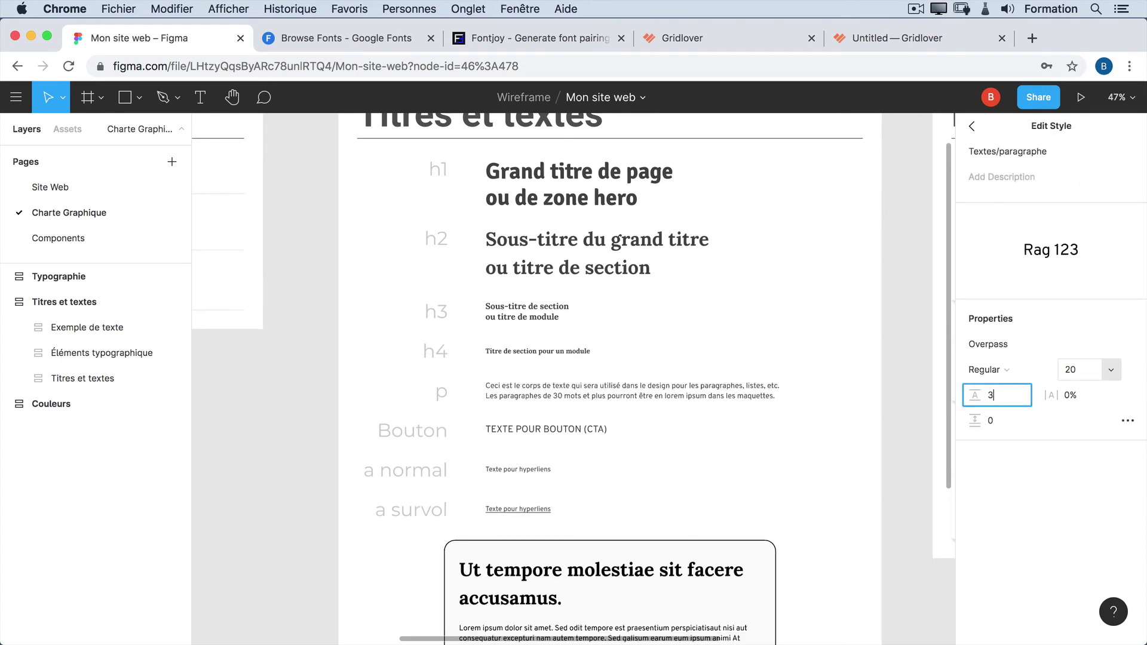
pyautogui.write('0')
pyautogui.press('Tab')
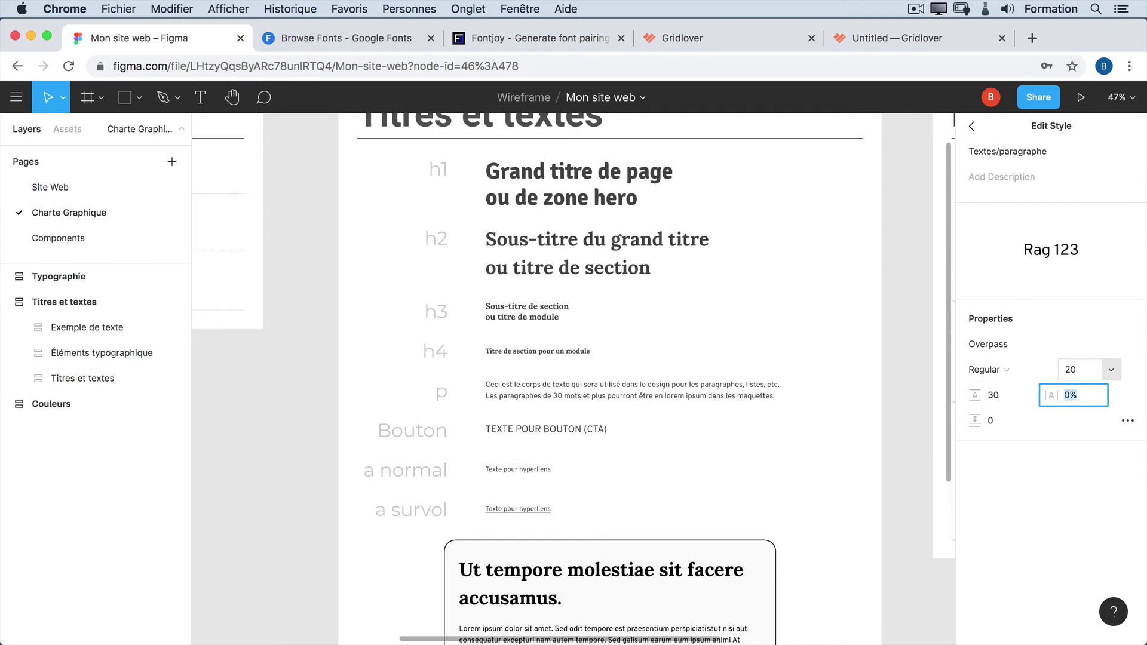
pyautogui.click(972, 126)
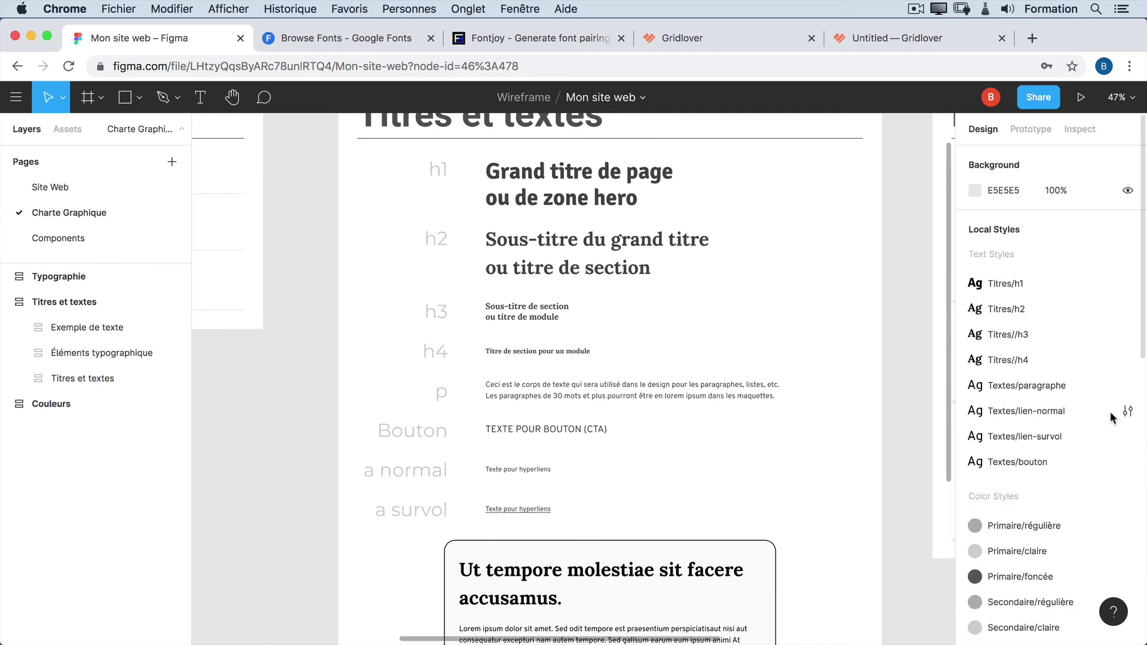
# - Set the Textes/lien-normal style's font size to 20 and line height to 30 and leave the style editor
pyautogui.click(1127, 411)
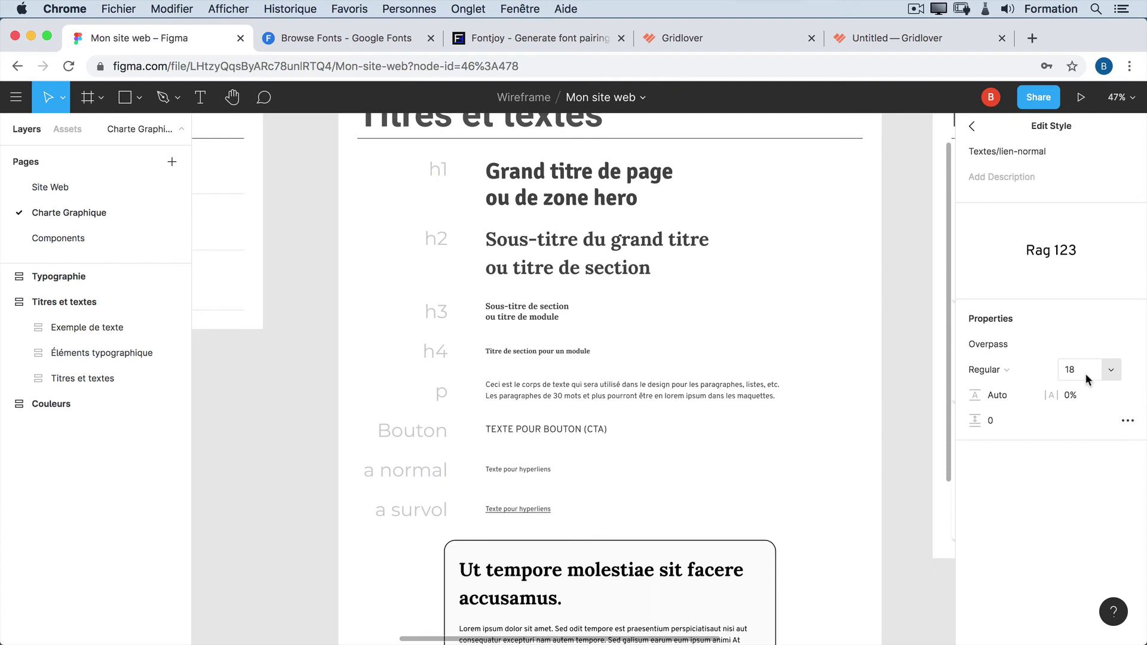
pyautogui.write('20')
pyautogui.press('Tab')
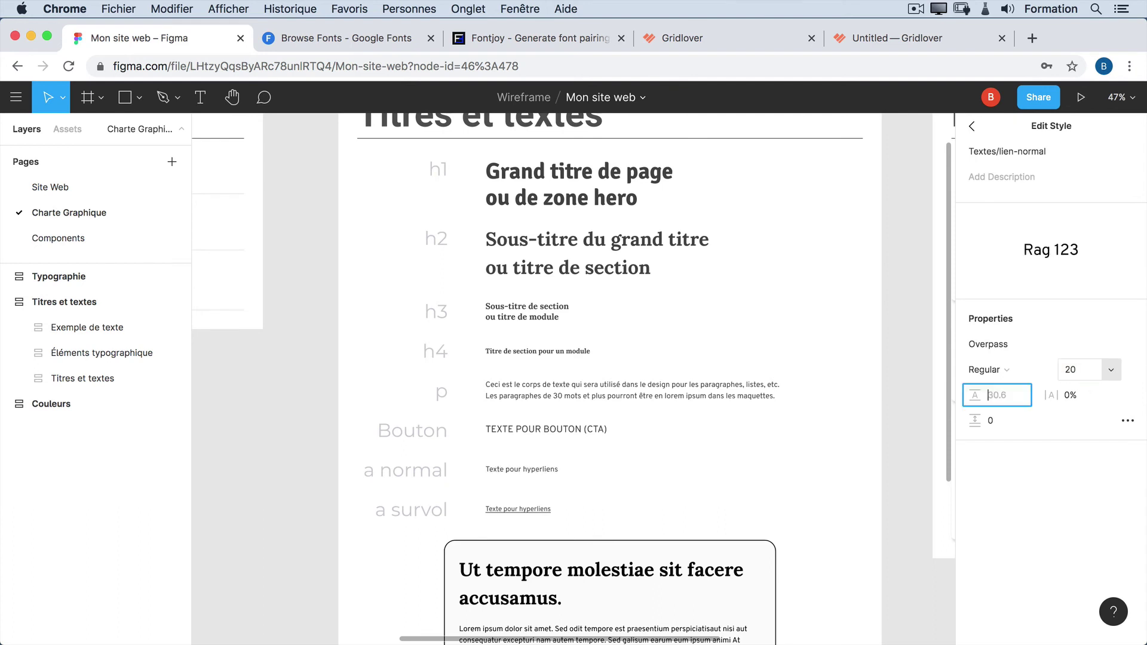
pyautogui.write('30')
pyautogui.press('Tab')
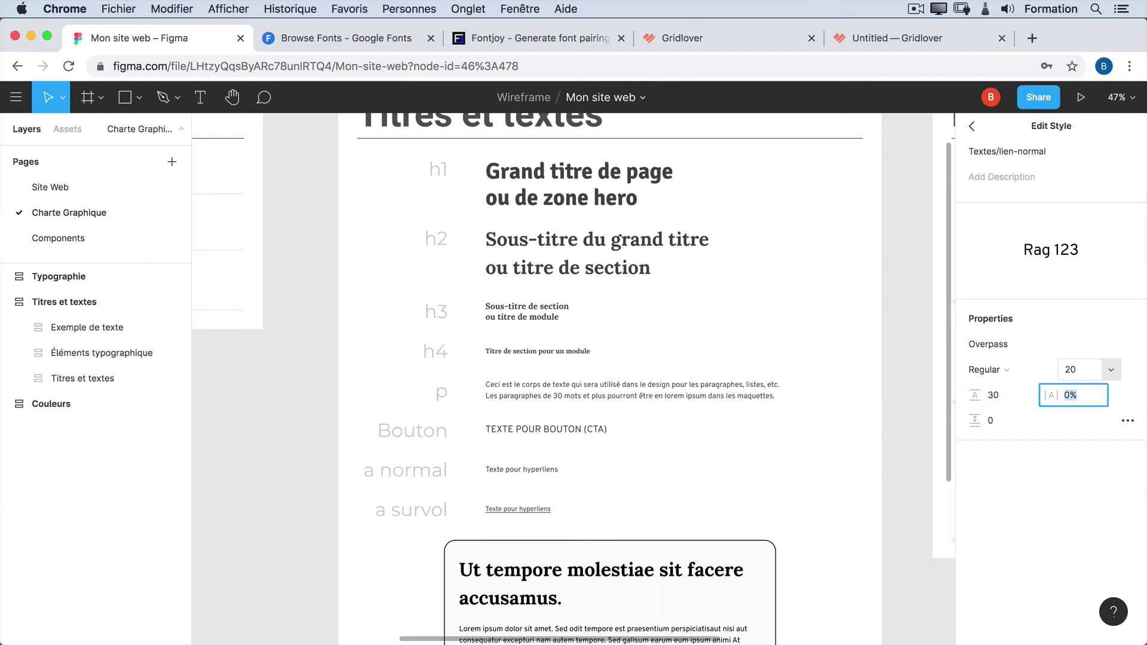
pyautogui.click(972, 126)
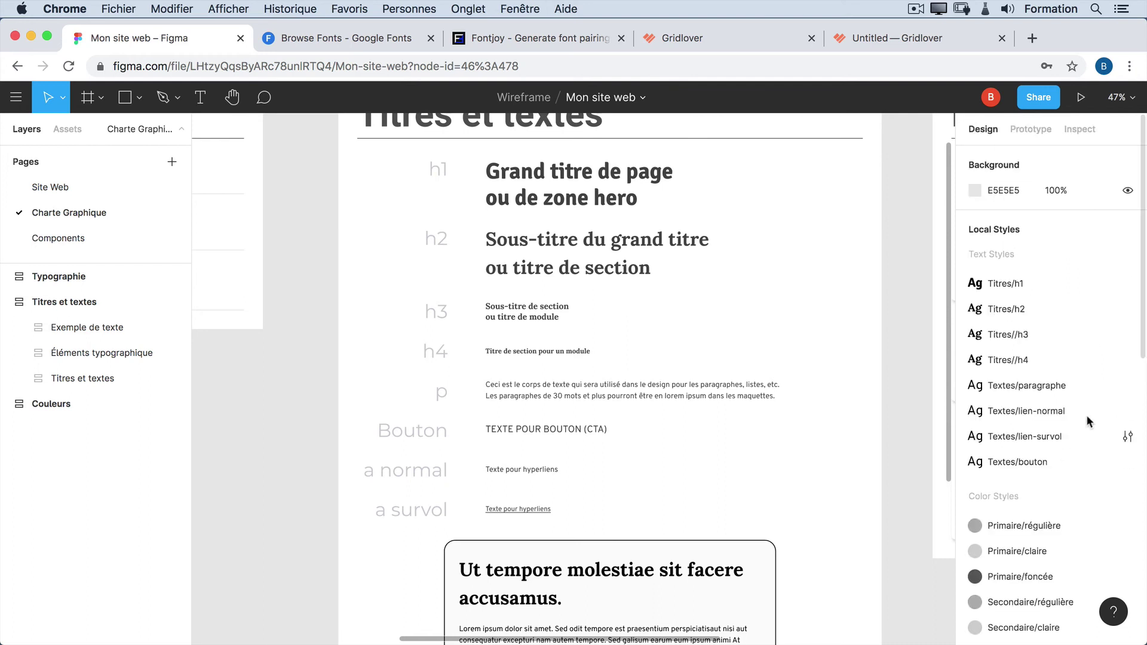
# - Give the Textes/lien-survol style a font size of 20 and a line height of 30, and close its settings
pyautogui.click(1127, 437)
pyautogui.click(1076, 370)
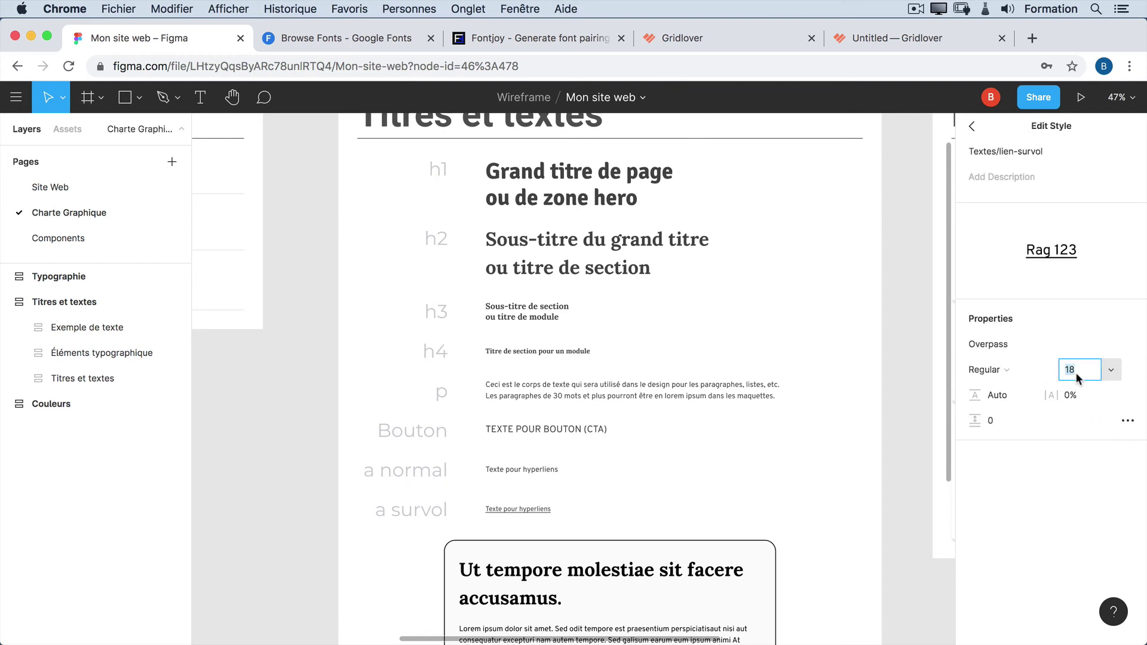
pyautogui.write('20')
pyautogui.press('Tab')
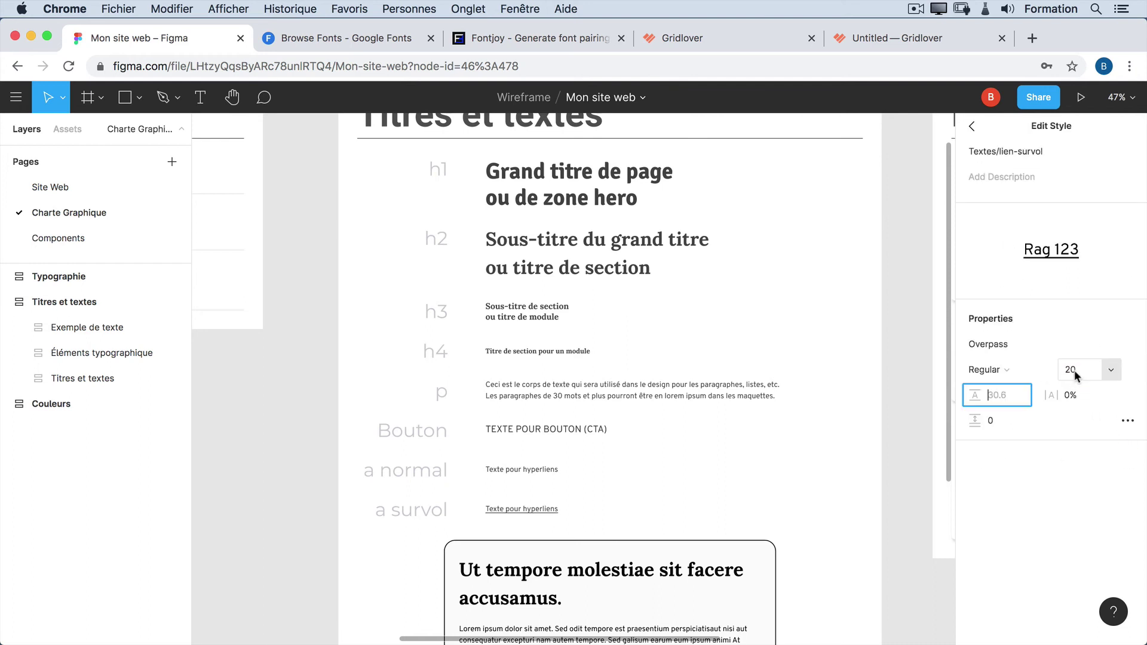
pyautogui.write('30')
pyautogui.press('Tab')
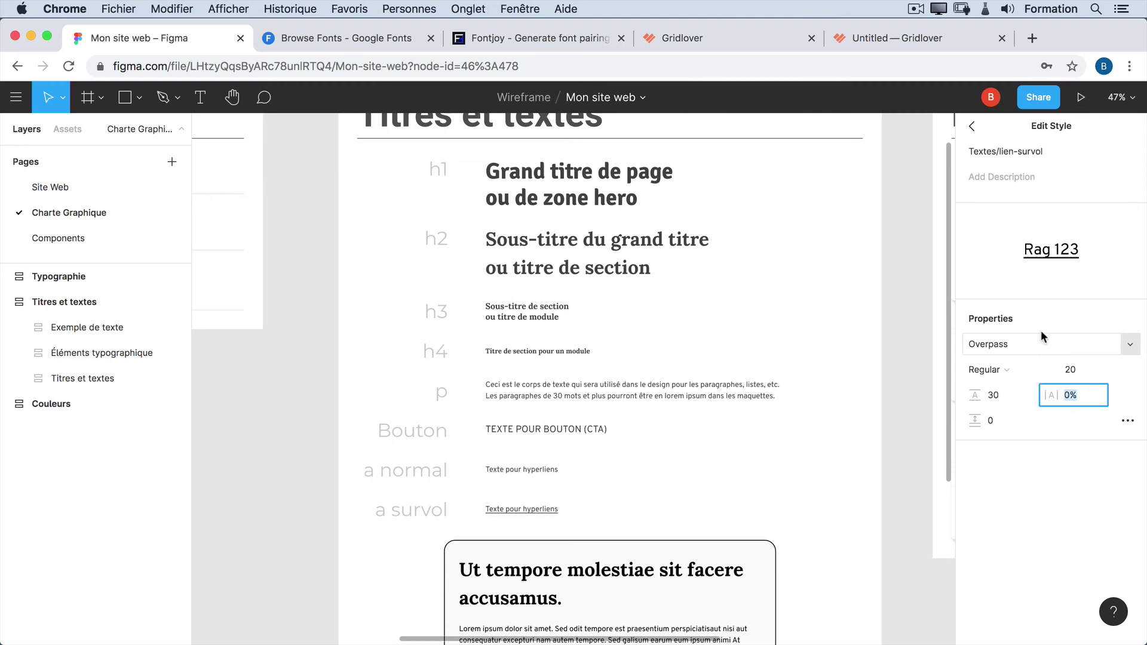
pyautogui.click(972, 126)
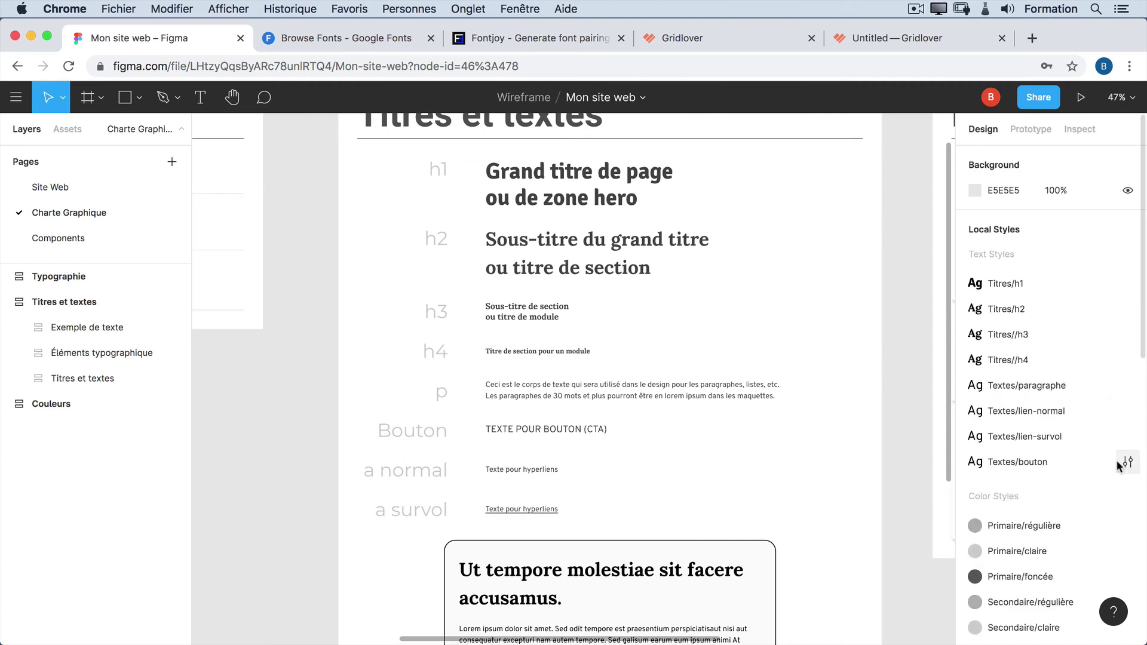
# - Check the Textes/bouton style's settings, consult the h1 values in Gridlover and return to the Figma file
pyautogui.click(1121, 464)
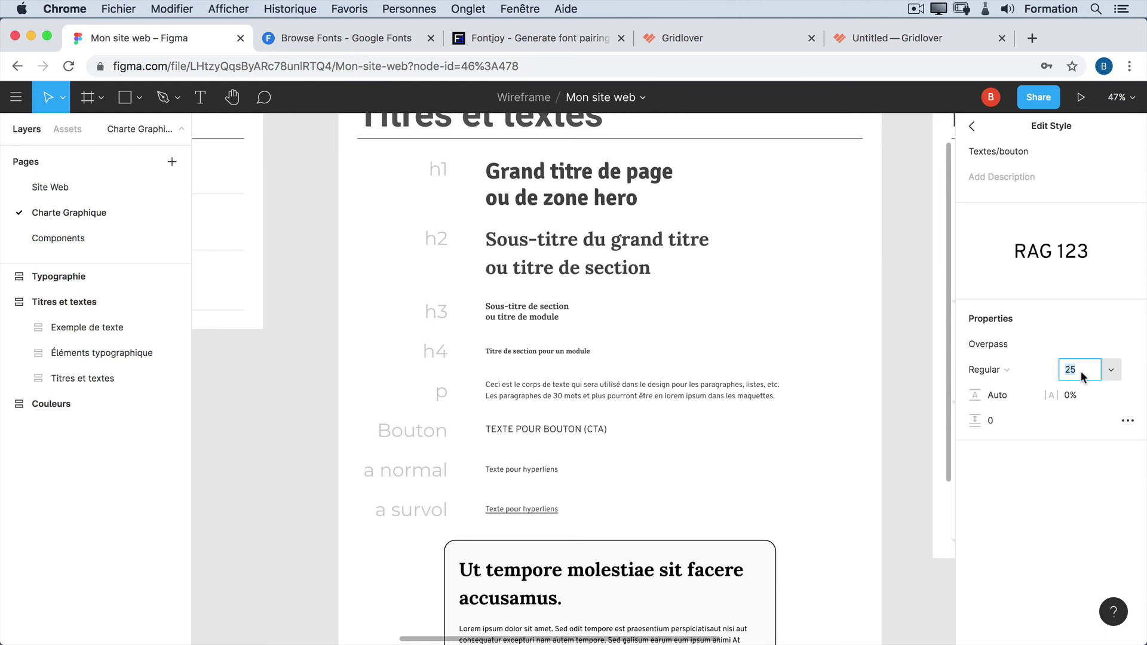
pyautogui.click(972, 126)
pyautogui.click(883, 37)
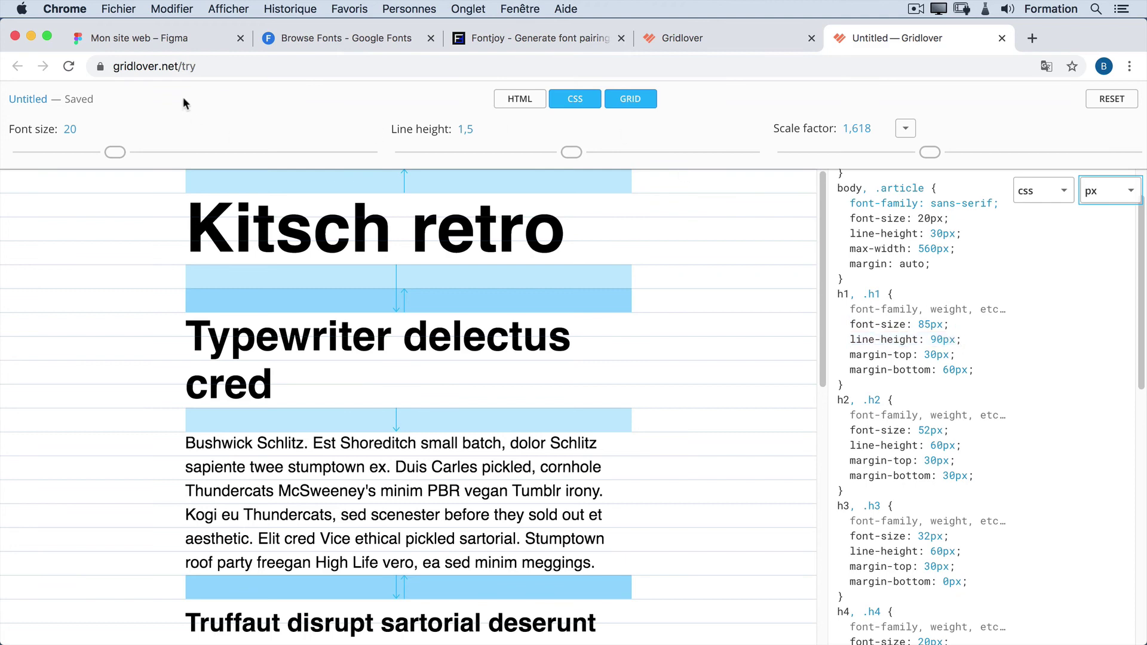
pyautogui.click(154, 38)
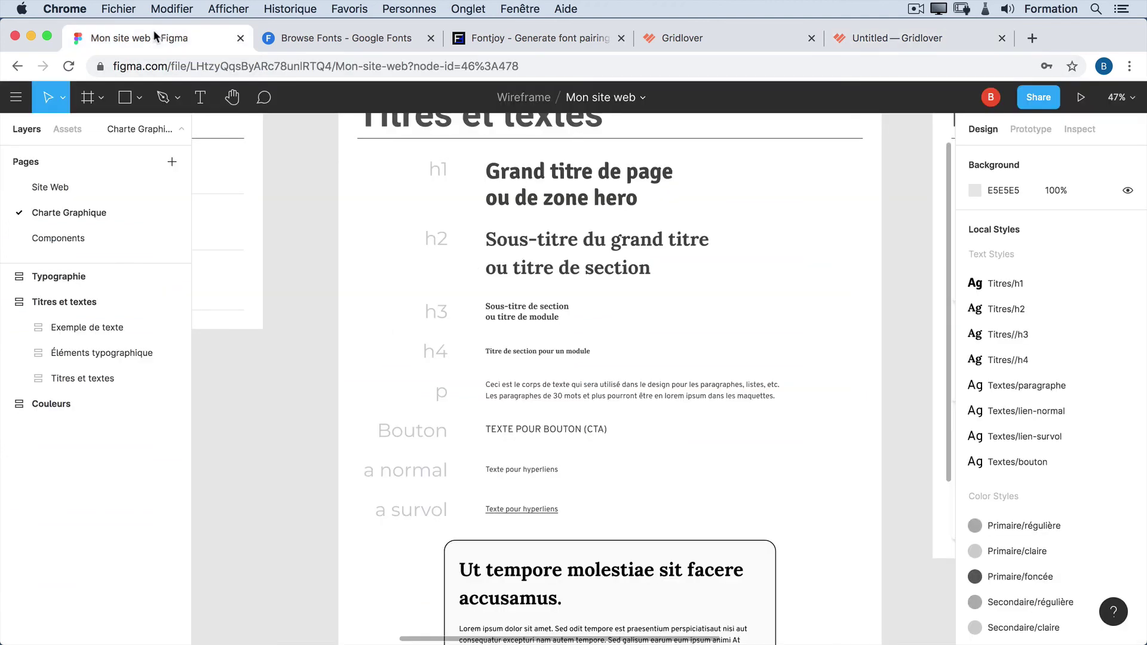
# - Edit the Titres/h1 style, setting its font size to 85 and line height to 90
pyautogui.click(1128, 283)
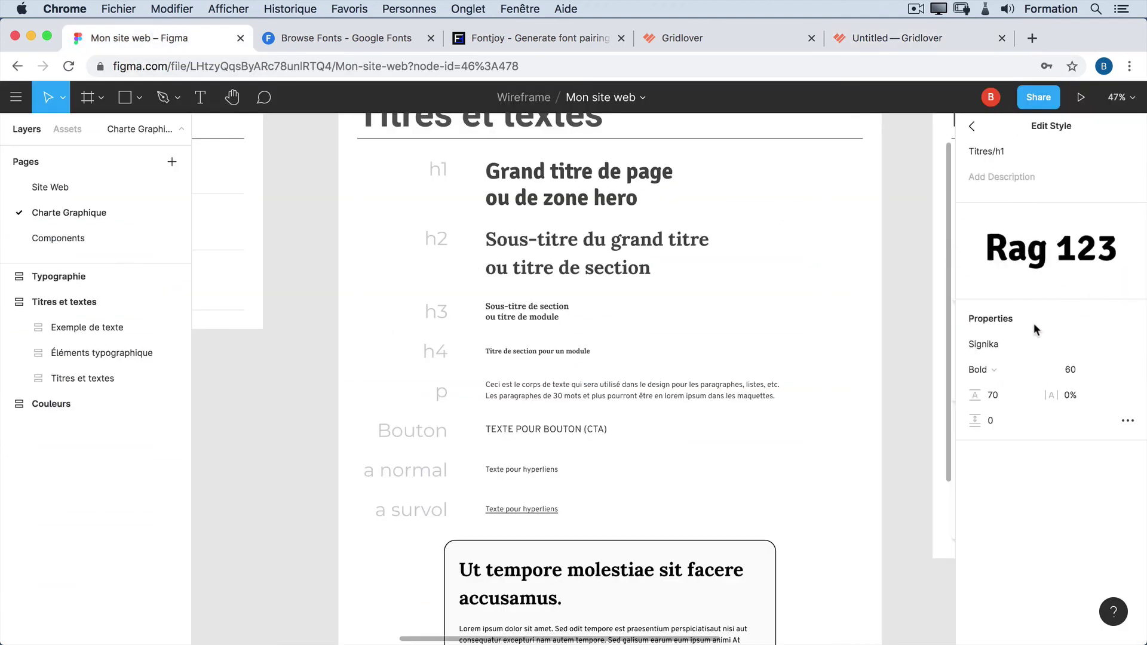
pyautogui.click(1075, 369)
pyautogui.write('85')
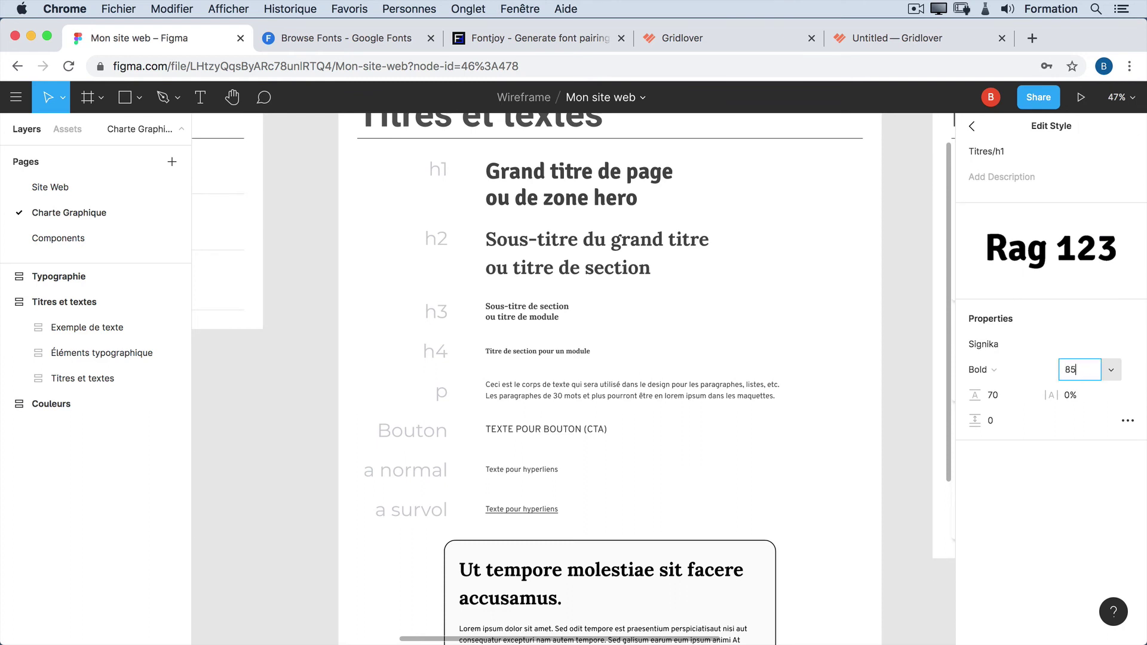
pyautogui.press('Tab')
pyautogui.write('90')
pyautogui.press('Tab')
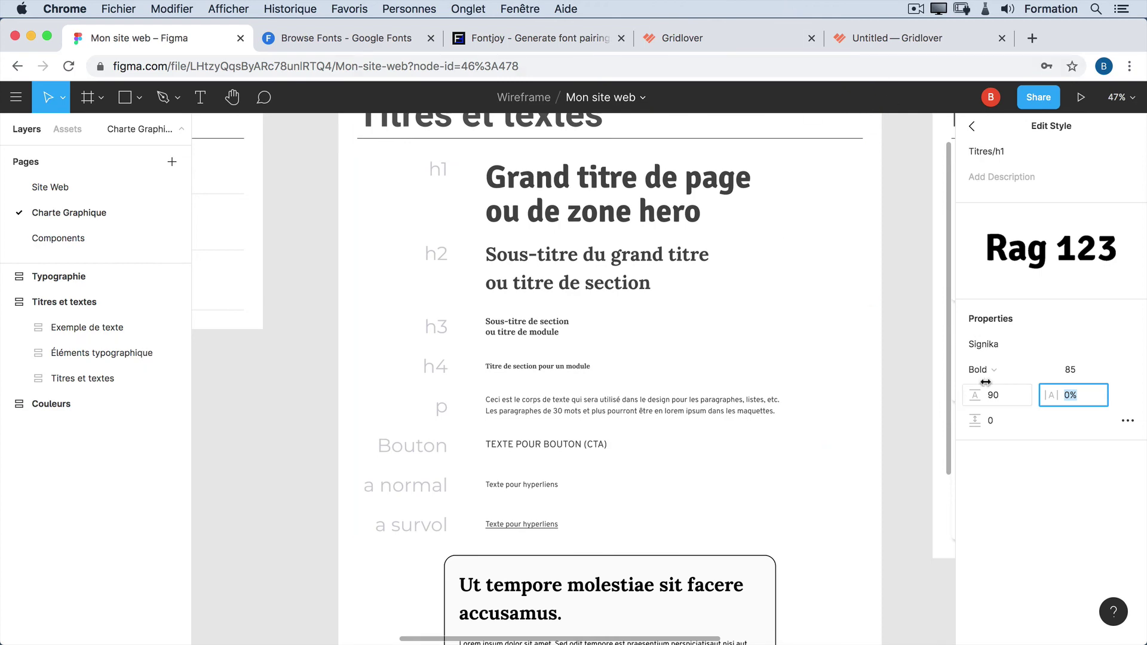
# - Look up the h2 font size and line height in Gridlover and return to the Figma file
pyautogui.click(902, 37)
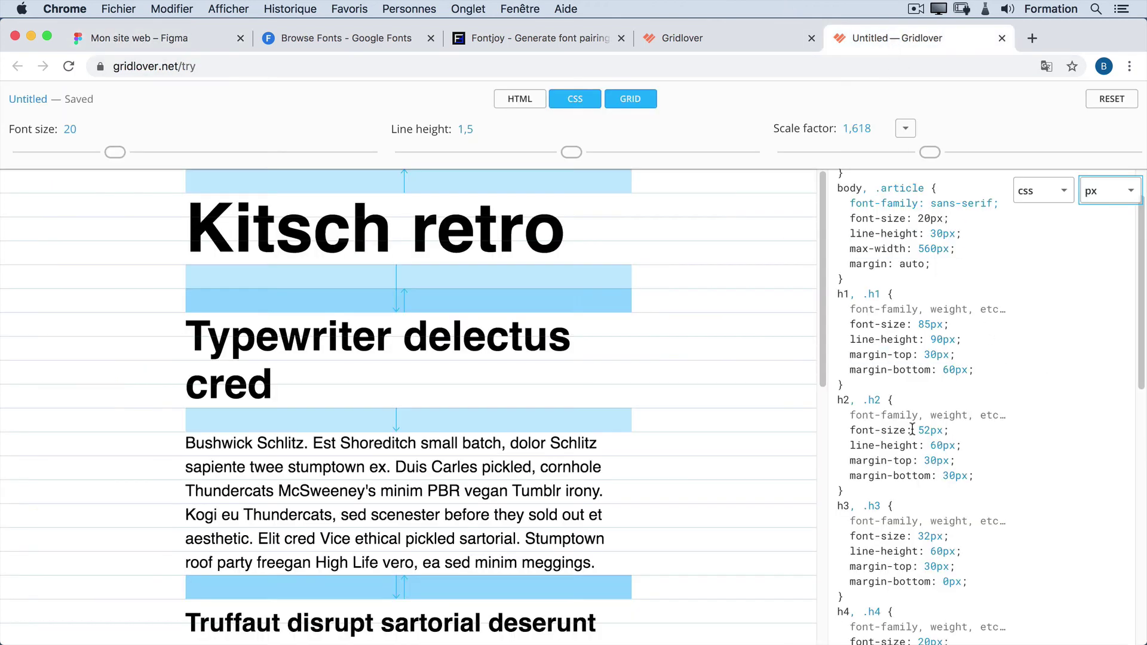
pyautogui.scroll(-1, 926, 428)
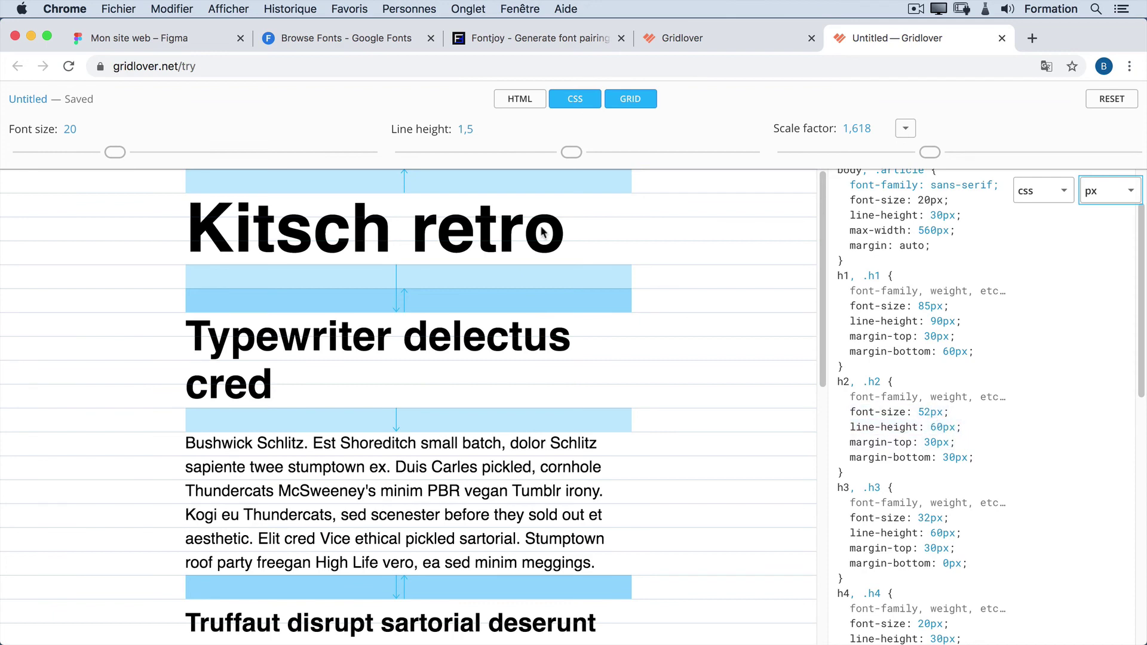
pyautogui.click(134, 50)
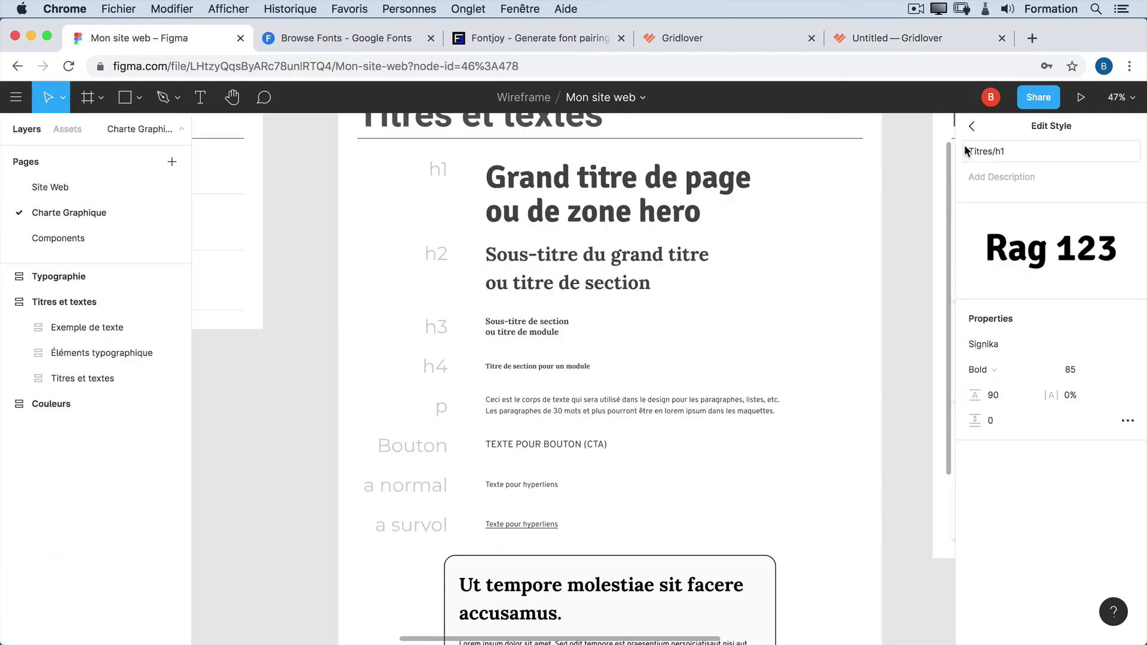
# - Edit the Titres/h2 text style, setting its font size to 52 and its line height to 60
pyautogui.click(970, 126)
pyautogui.click(1128, 304)
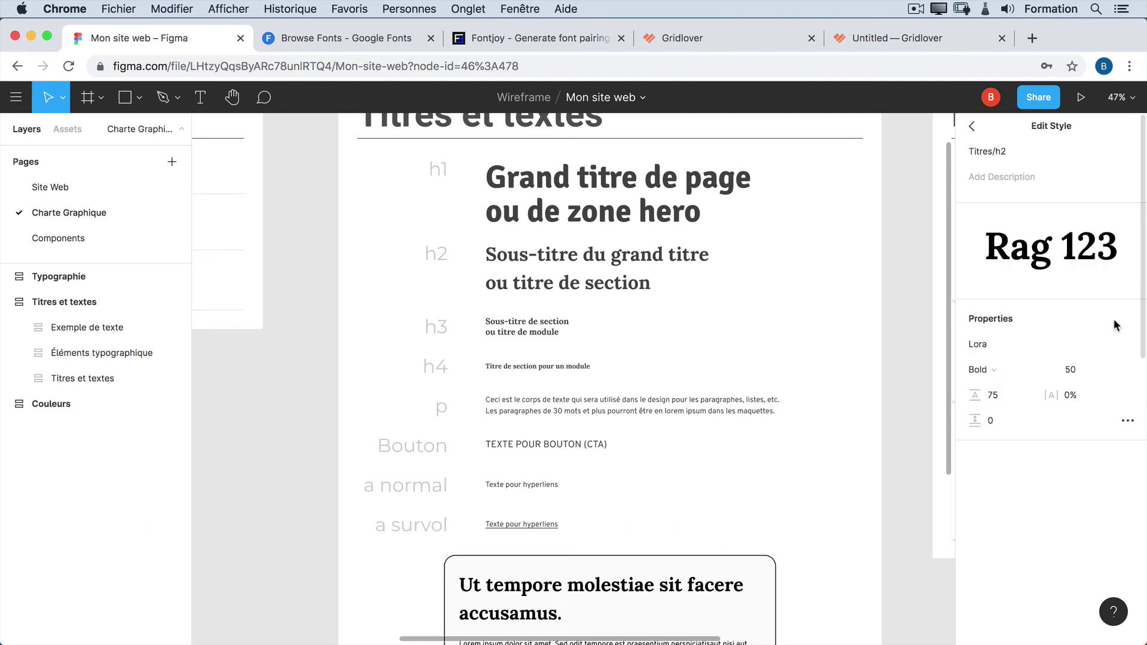
pyautogui.click(1070, 371)
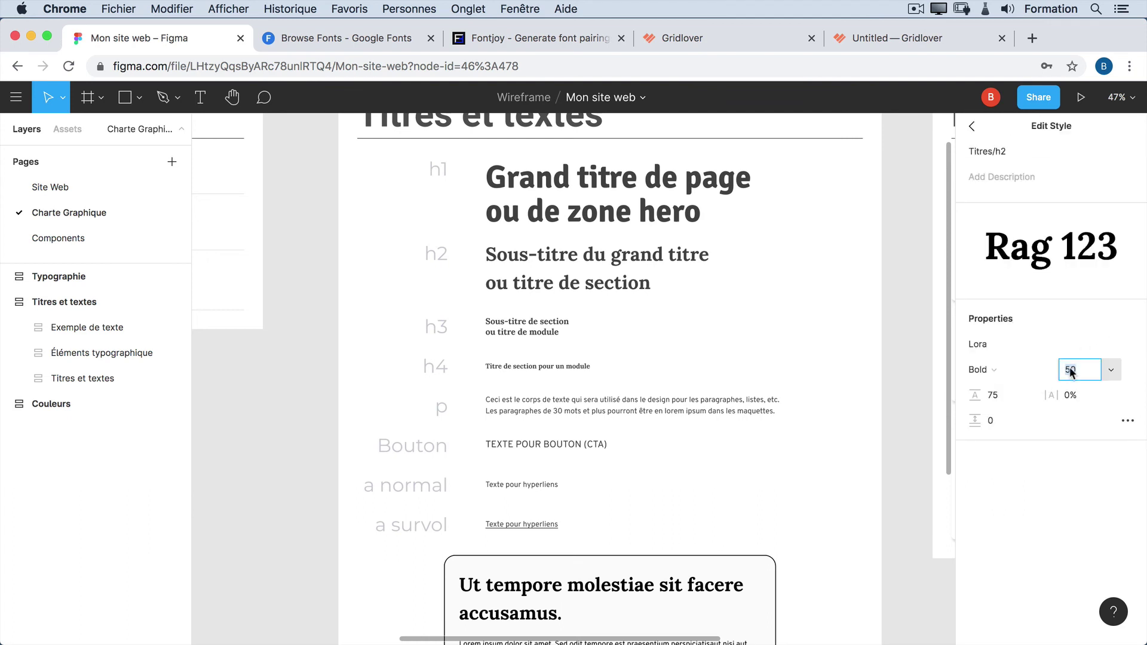
pyautogui.write('52')
pyautogui.press('Tab')
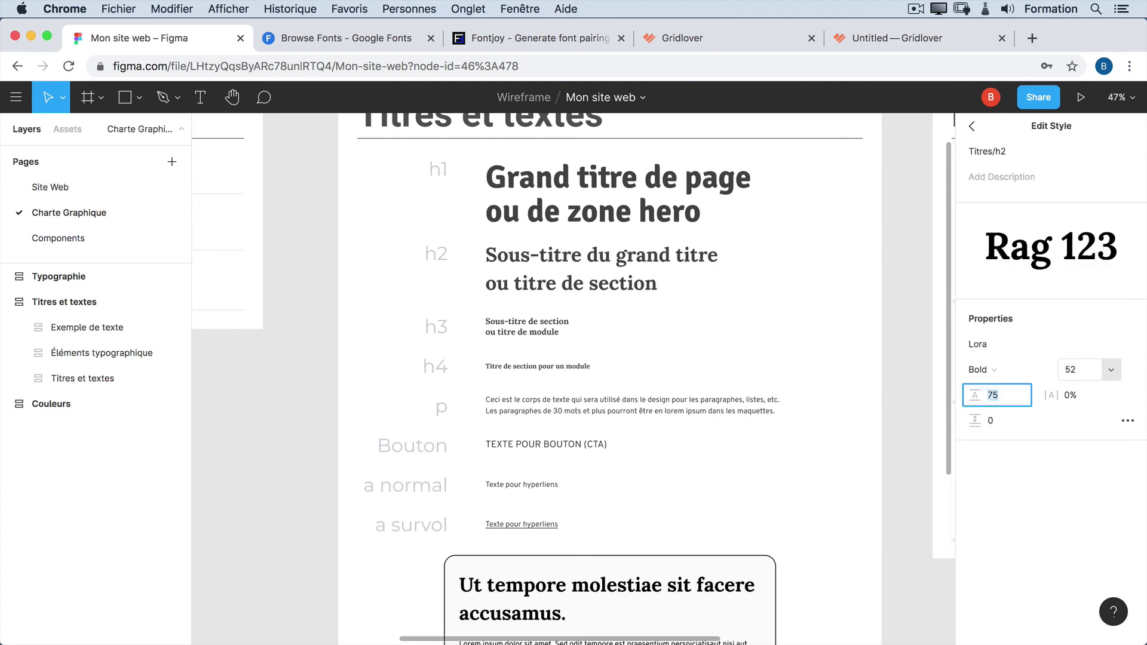
pyautogui.press('Return')
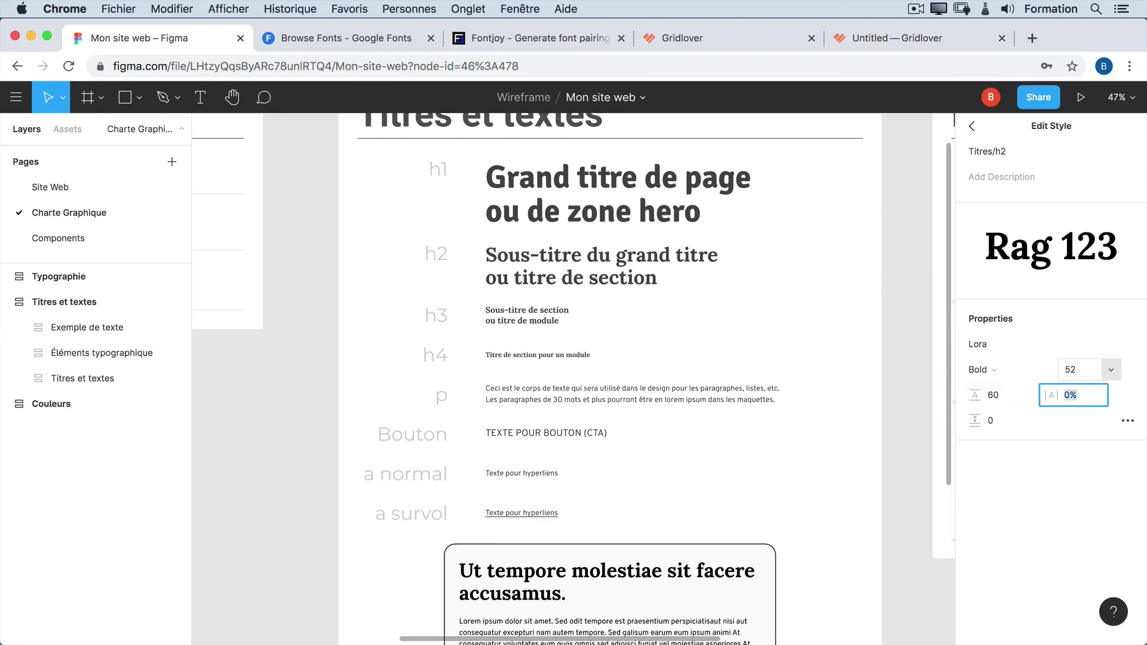
# - Look up the h3 font size and line height in Gridlover and return to the Figma file
pyautogui.click(905, 37)
pyautogui.scroll(-3, 974, 455)
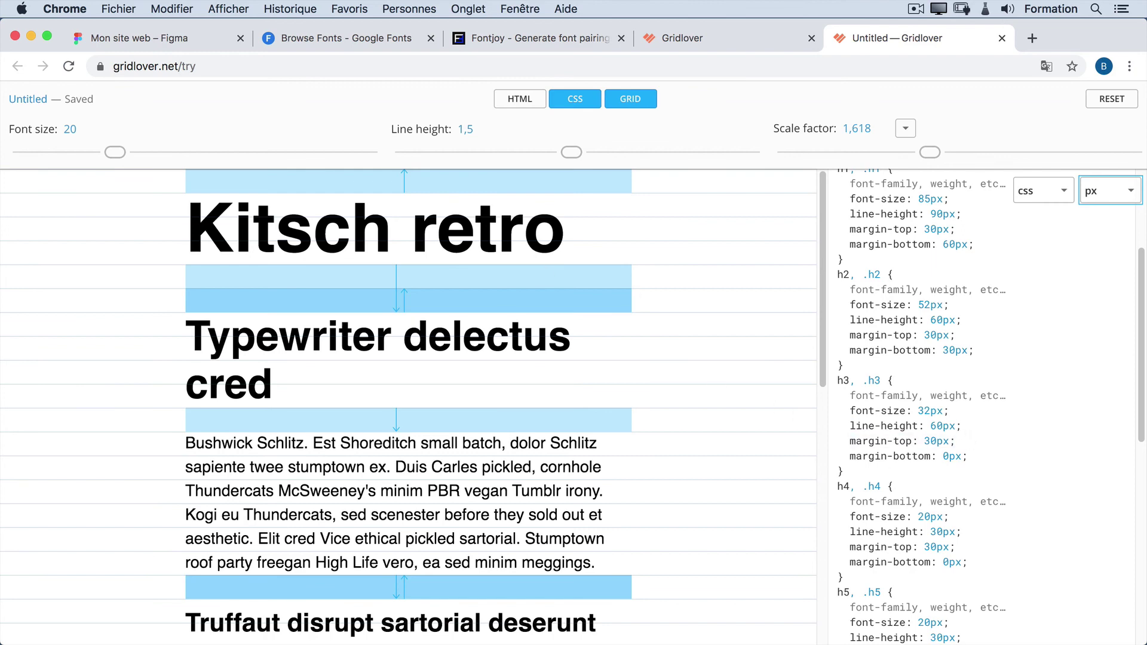
pyautogui.click(147, 40)
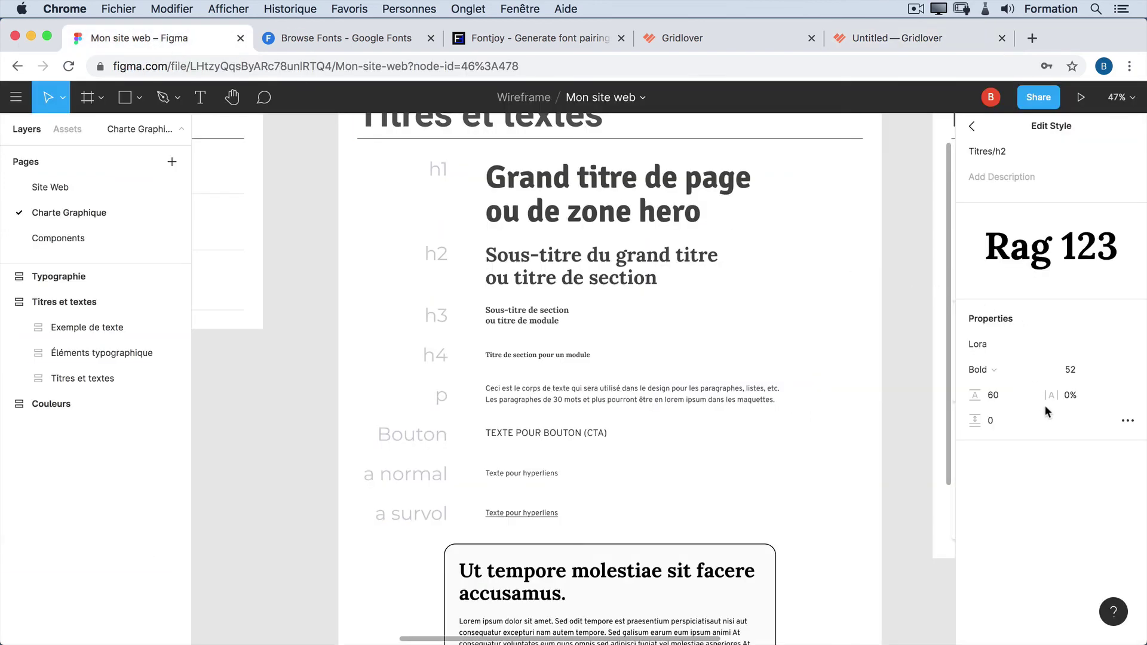
# - Edit the Titres//h3 text style, setting its font size to 32 and its line height to 60
pyautogui.click(971, 127)
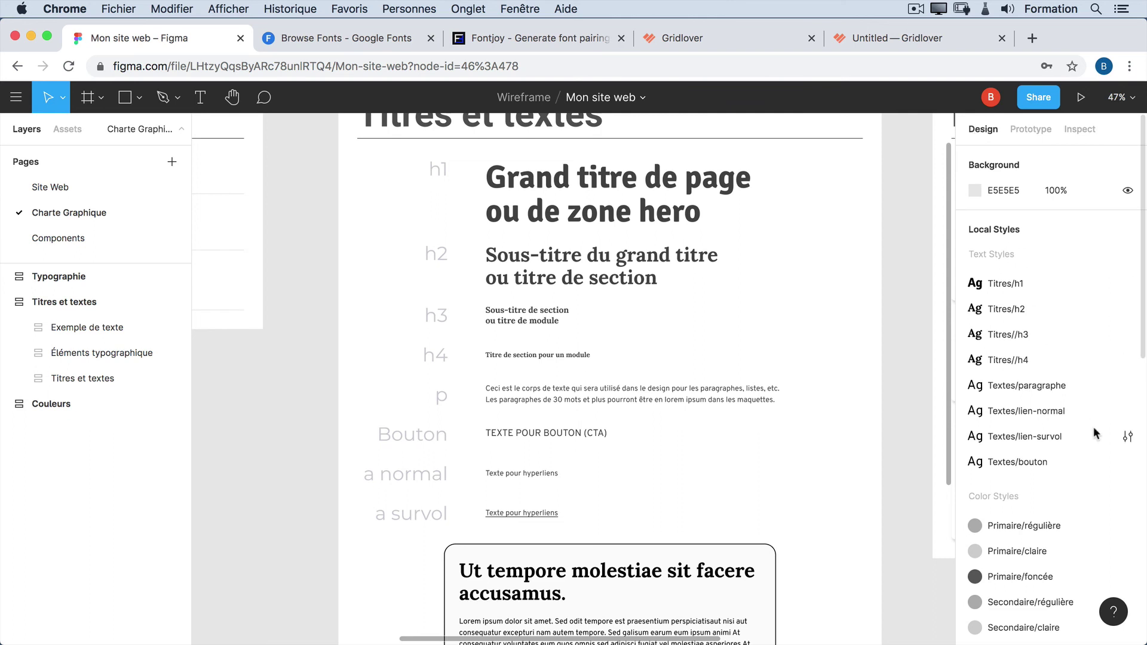
pyautogui.click(1127, 334)
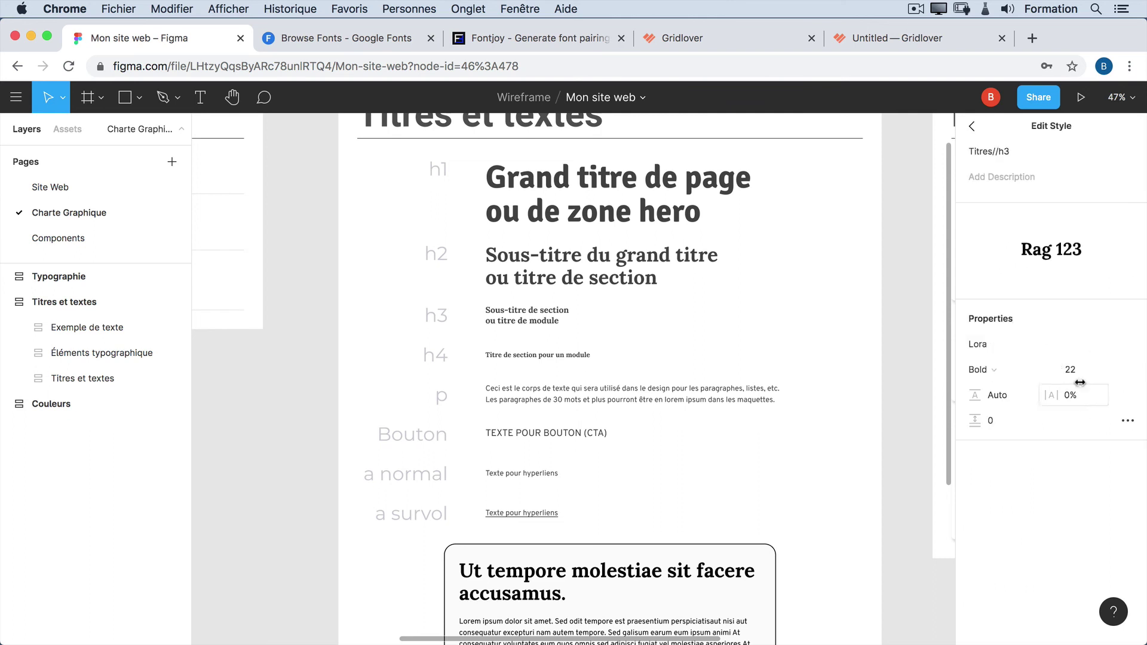
pyautogui.write('32')
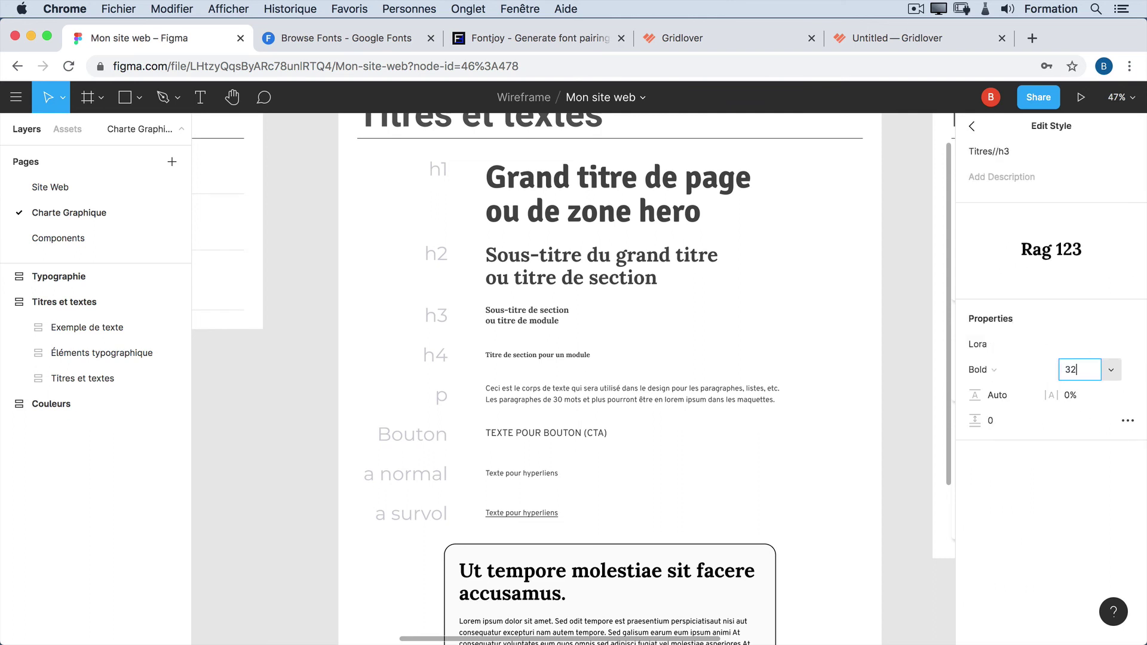
pyautogui.press('Tab')
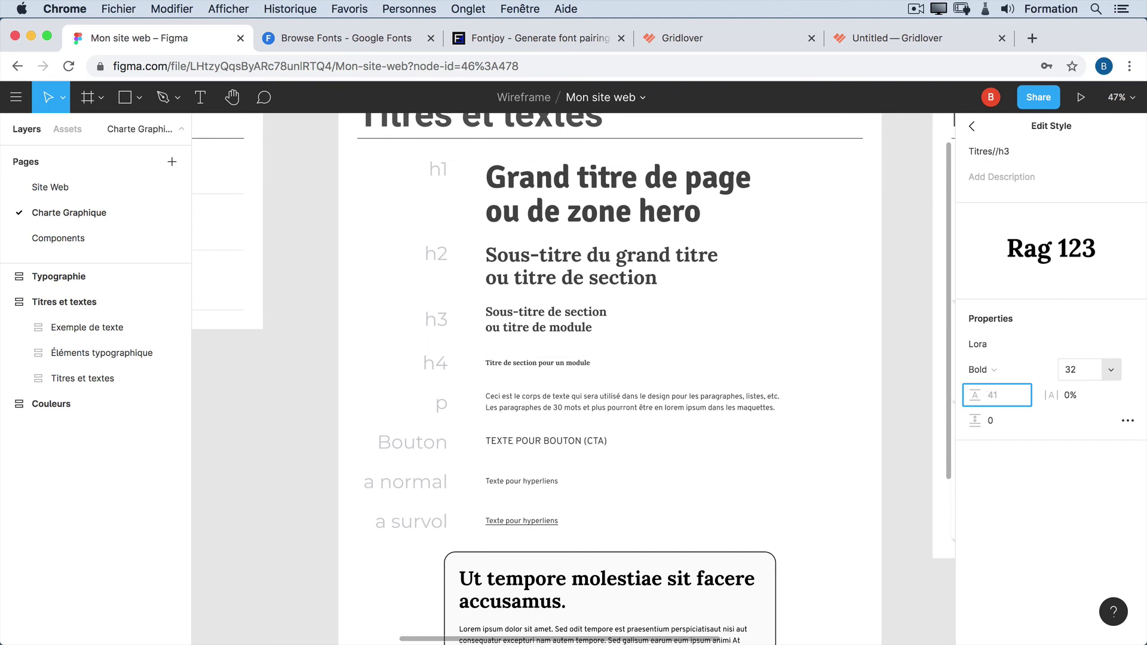
pyautogui.write('60')
pyautogui.press('Tab')
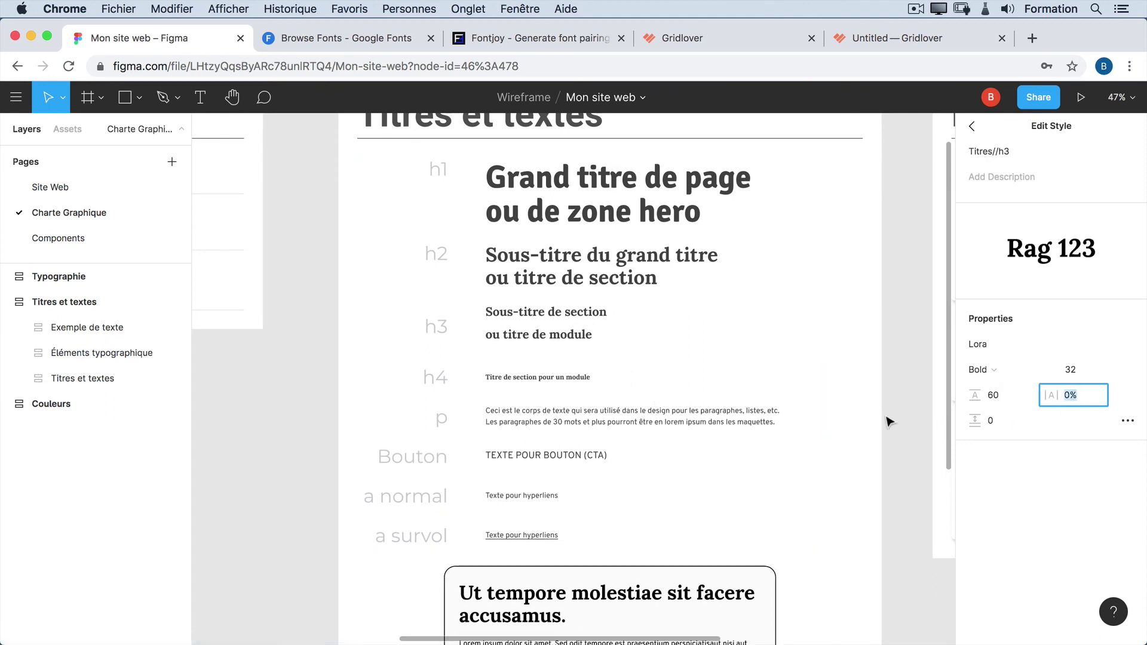
# - Consult the h3 and h4 font sizes and line heights in Gridlover and return to the Figma file
pyautogui.click(865, 44)
pyautogui.scroll(-3, 988, 422)
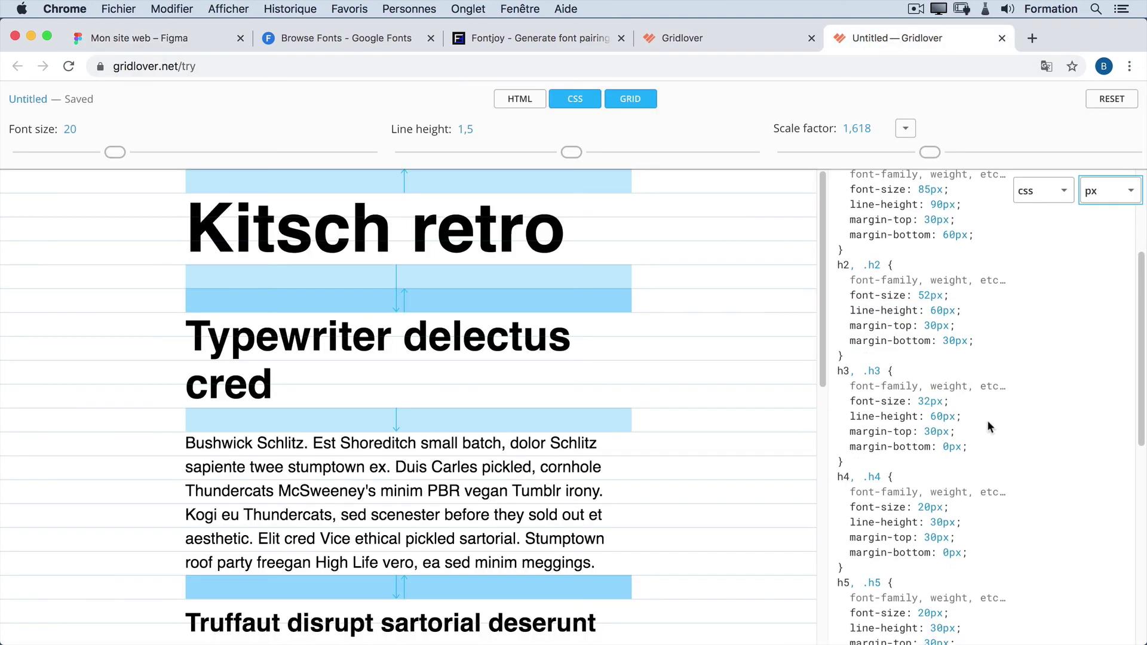
pyautogui.scroll(-2, 989, 428)
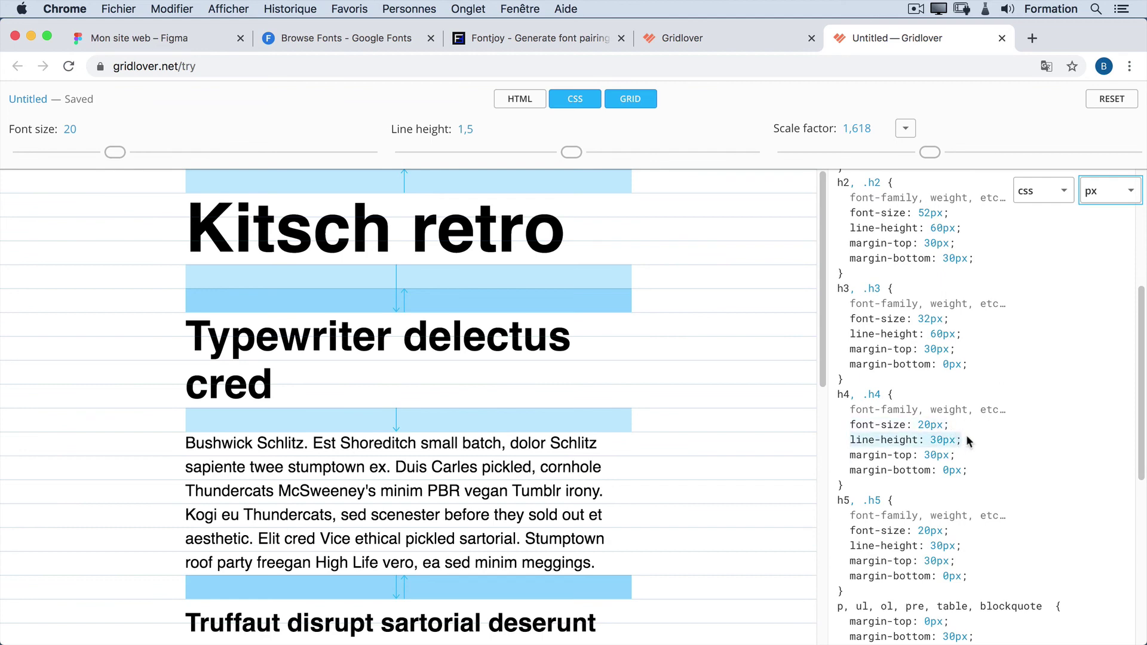
pyautogui.click(186, 39)
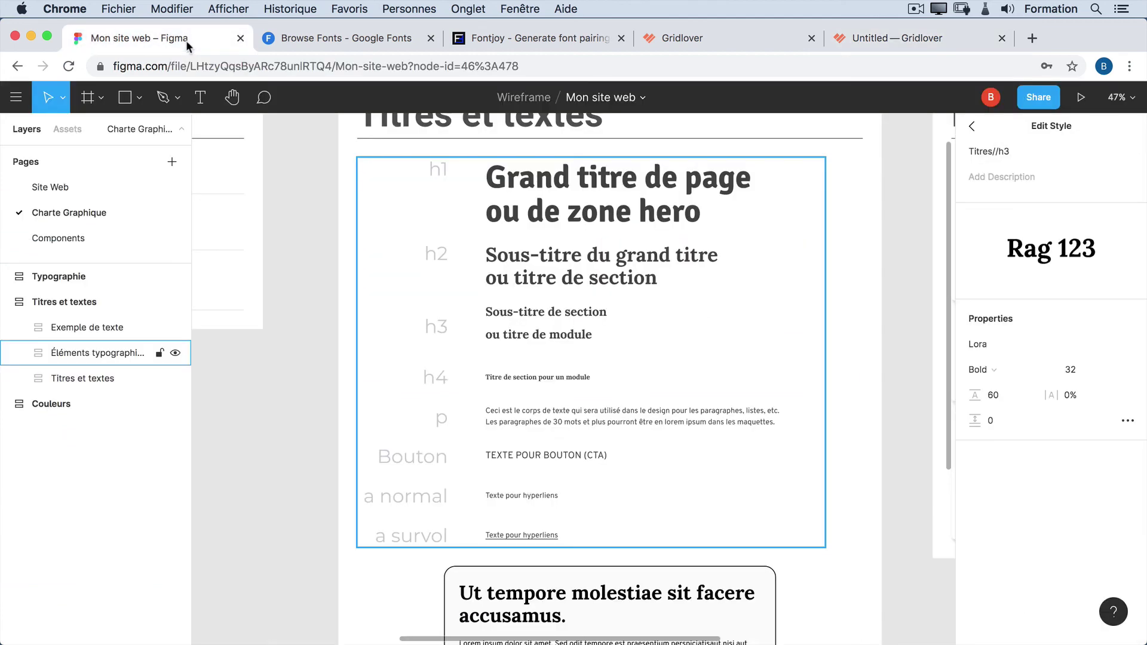
# - Give the Titres//h4 style a font size of 20 and a line height of 30, rechecking Gridlover's h4 values, and close its settings
pyautogui.click(972, 126)
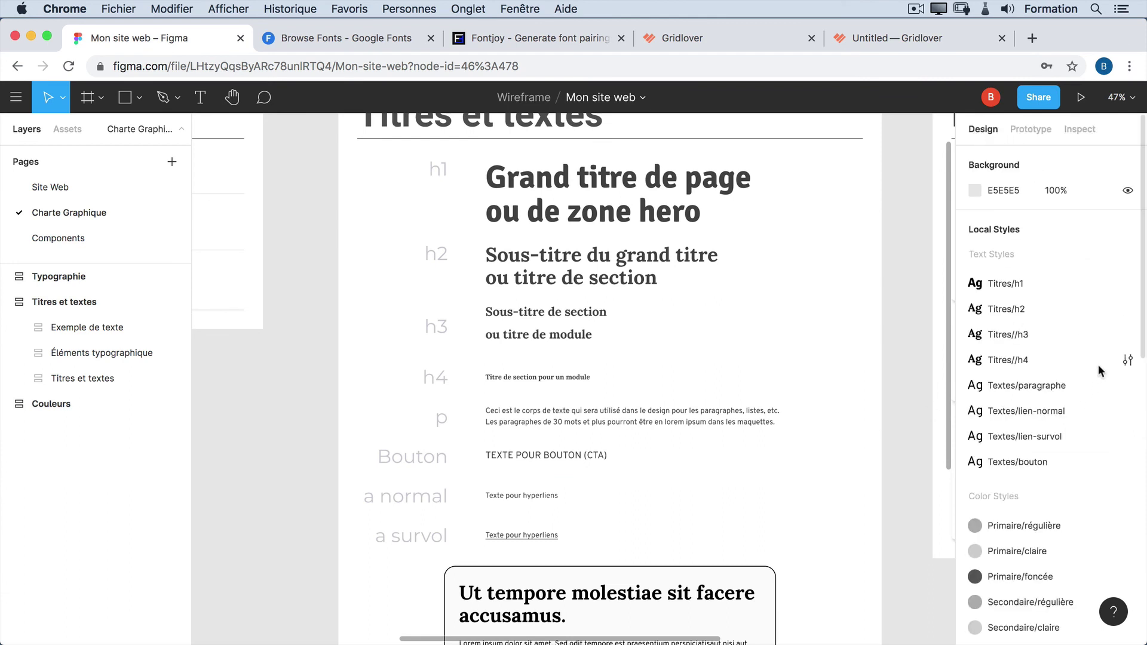
pyautogui.click(1128, 362)
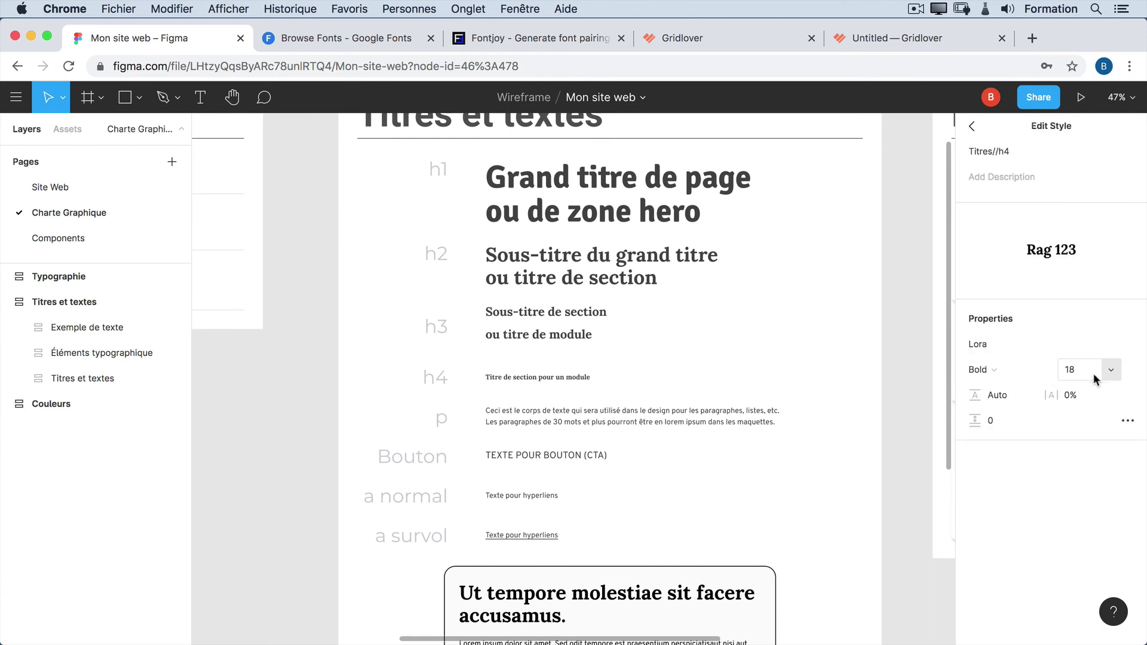
pyautogui.click(915, 38)
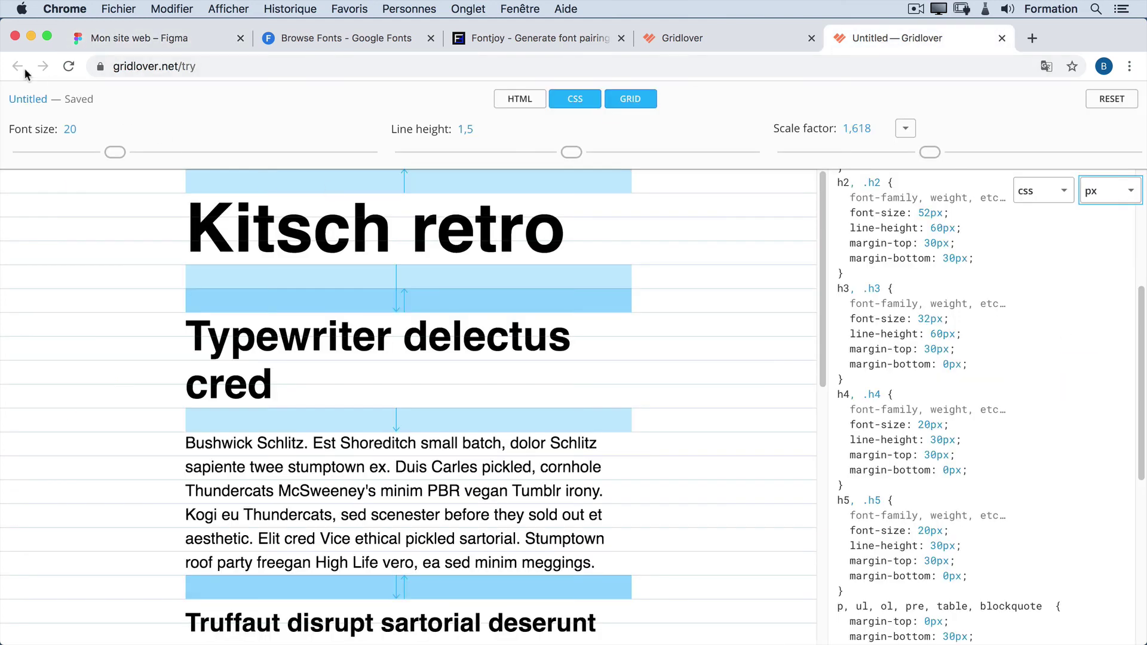
pyautogui.click(134, 50)
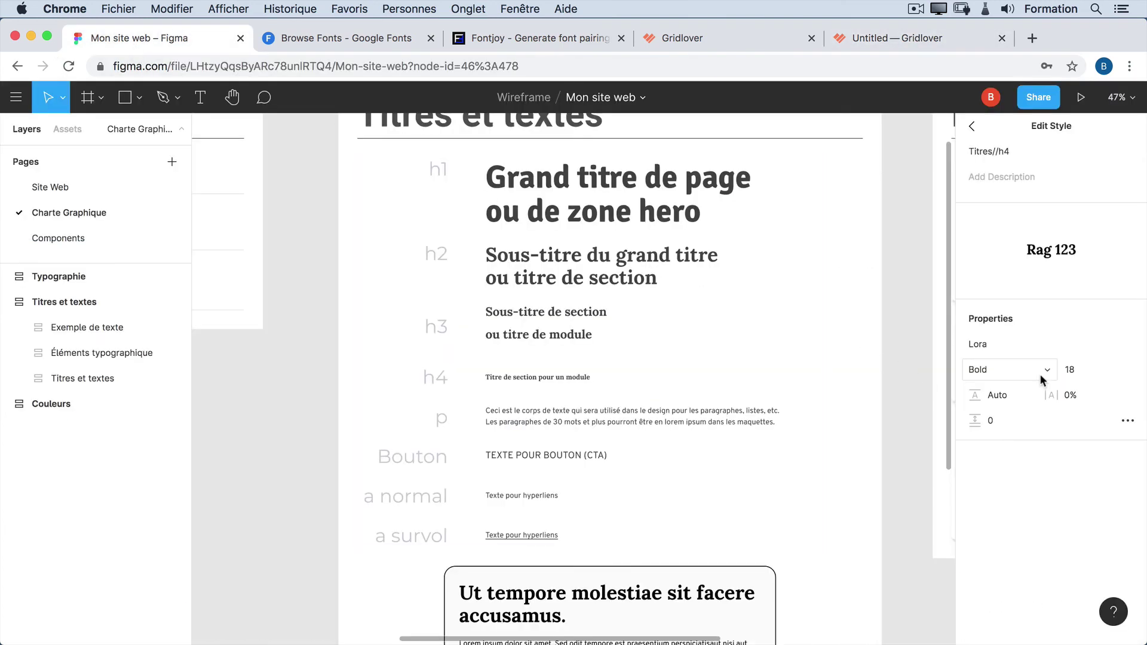
pyautogui.click(1075, 370)
pyautogui.write('20')
pyautogui.press('Tab')
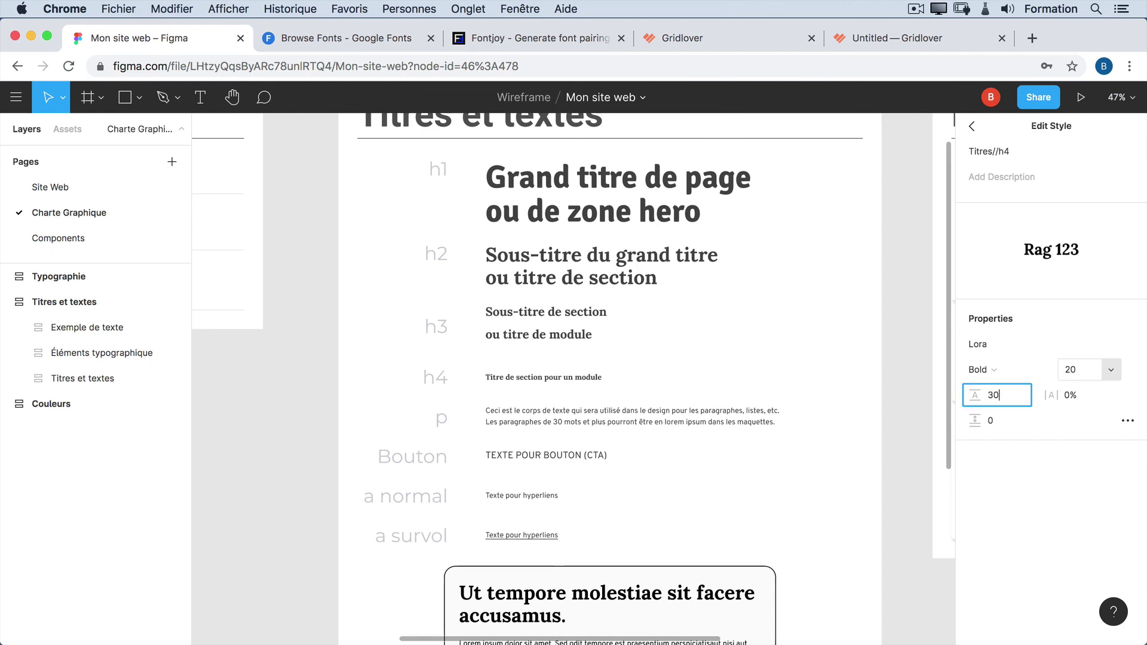
pyautogui.write('30')
pyautogui.press('Tab')
pyautogui.click(908, 406)
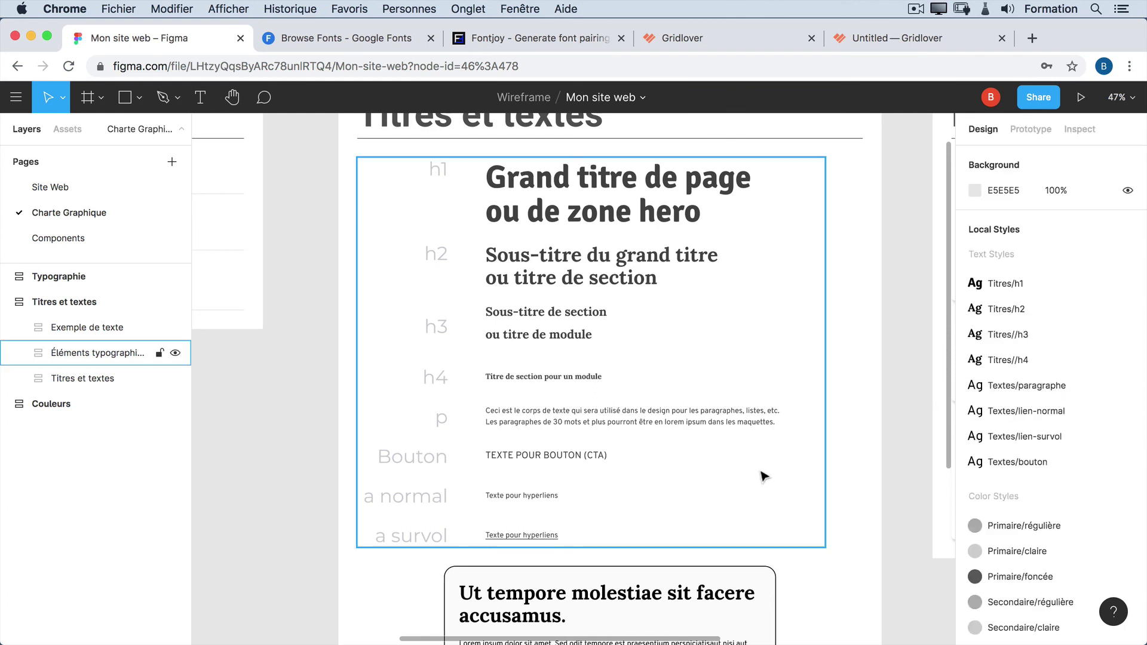
# - Examine the sample text block at 100% zoom and look over the whole Titres et textes frame with its updated styles
pyautogui.scroll(-2, 602, 366)
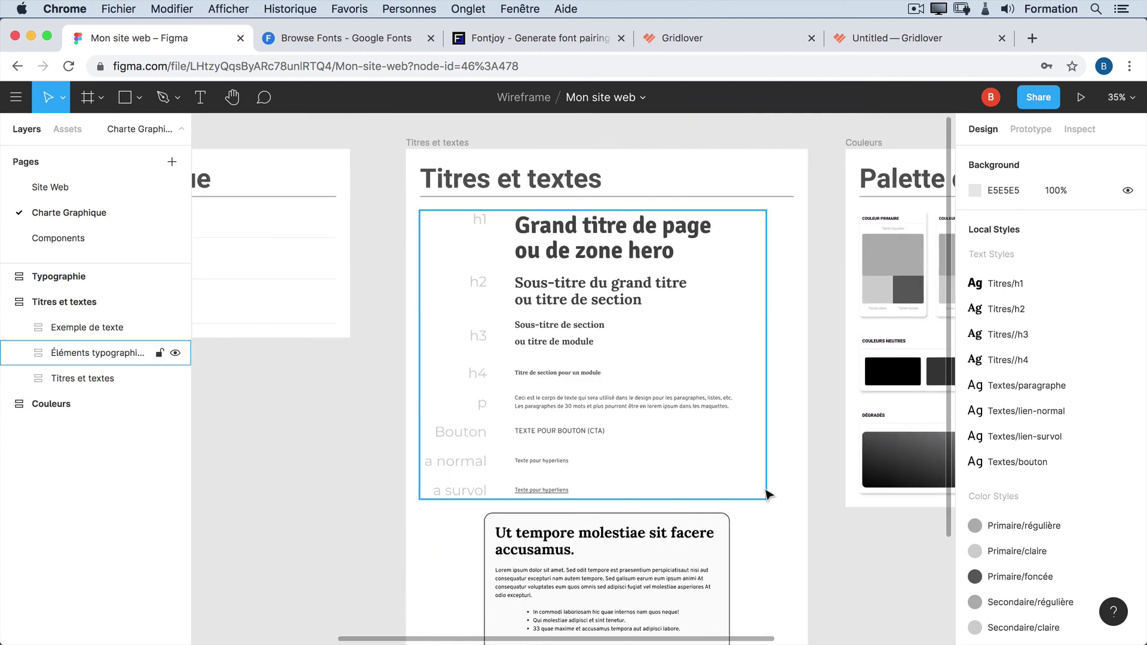
pyautogui.scroll(-5, 759, 556)
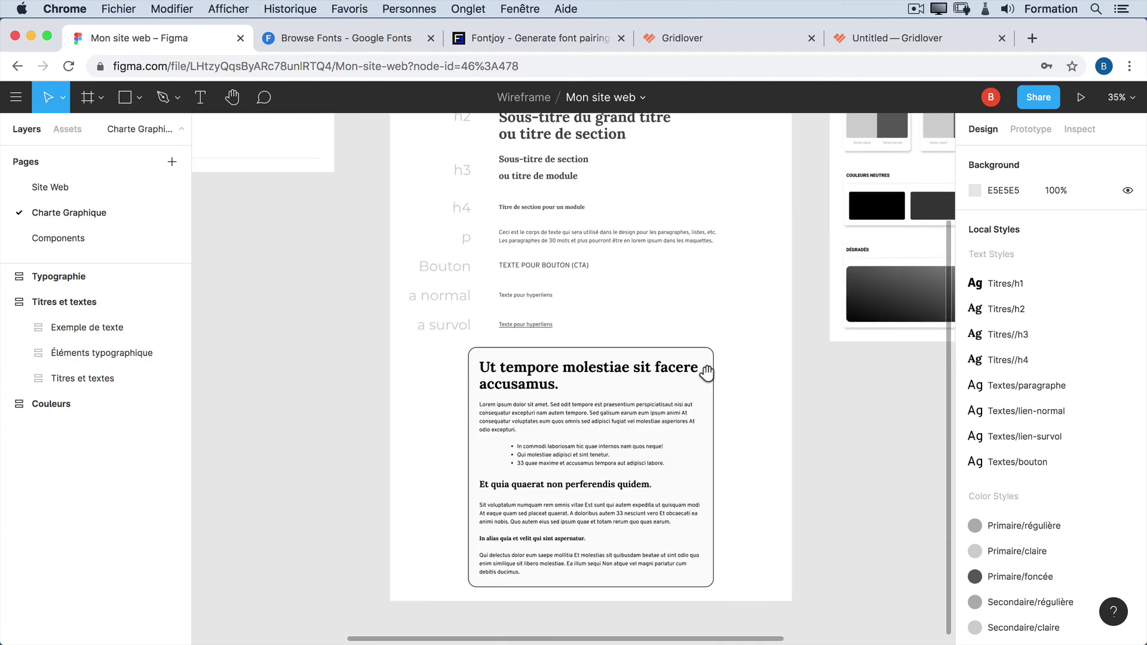
pyautogui.scroll(1, 616, 234)
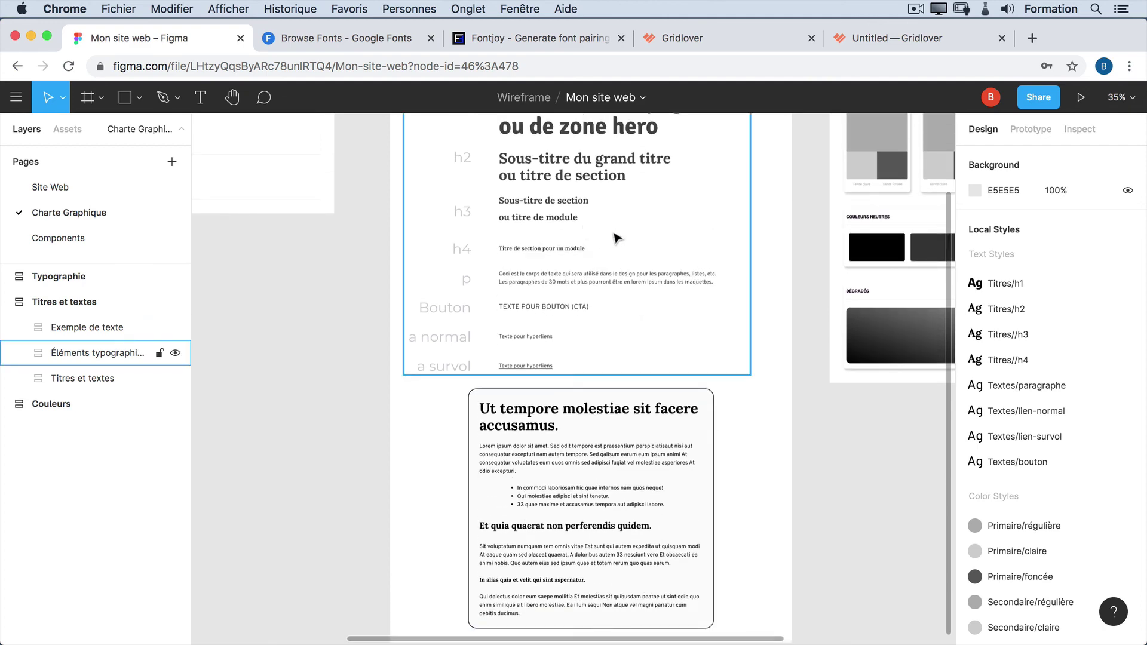
pyautogui.scroll(-1, 598, 430)
pyautogui.scroll(5, 617, 457)
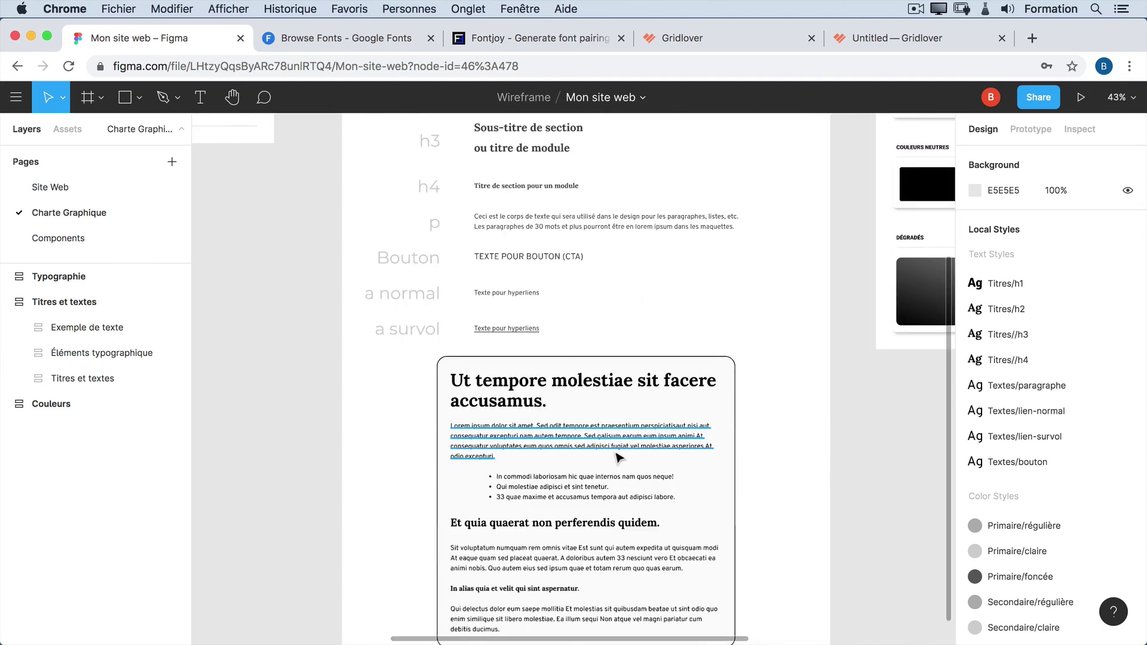
pyautogui.scroll(5, 618, 457)
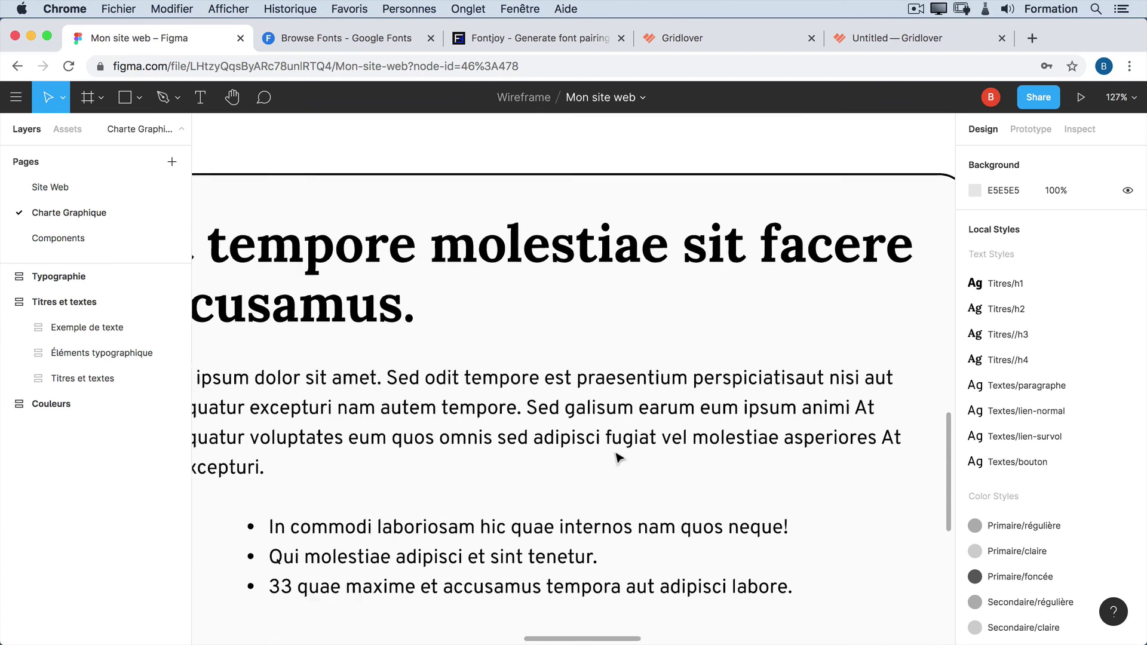
pyautogui.click(1131, 101)
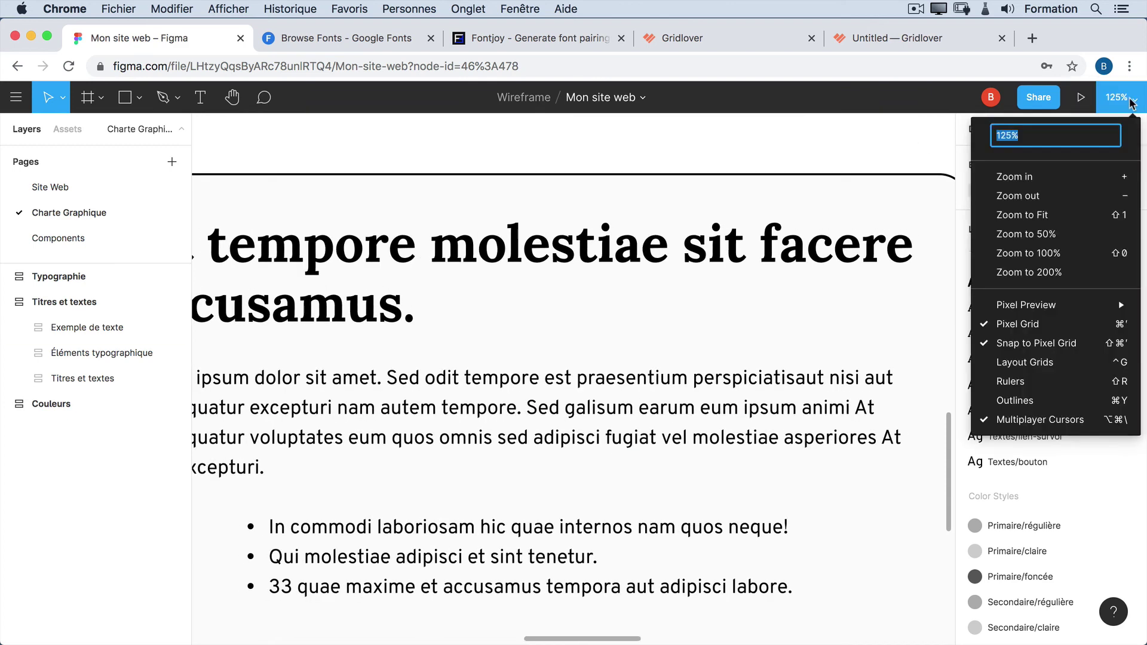
pyautogui.click(1055, 257)
pyautogui.moveTo(493, 397); pyautogui.dragTo(523, 309)
pyautogui.scroll(-3, 524, 317)
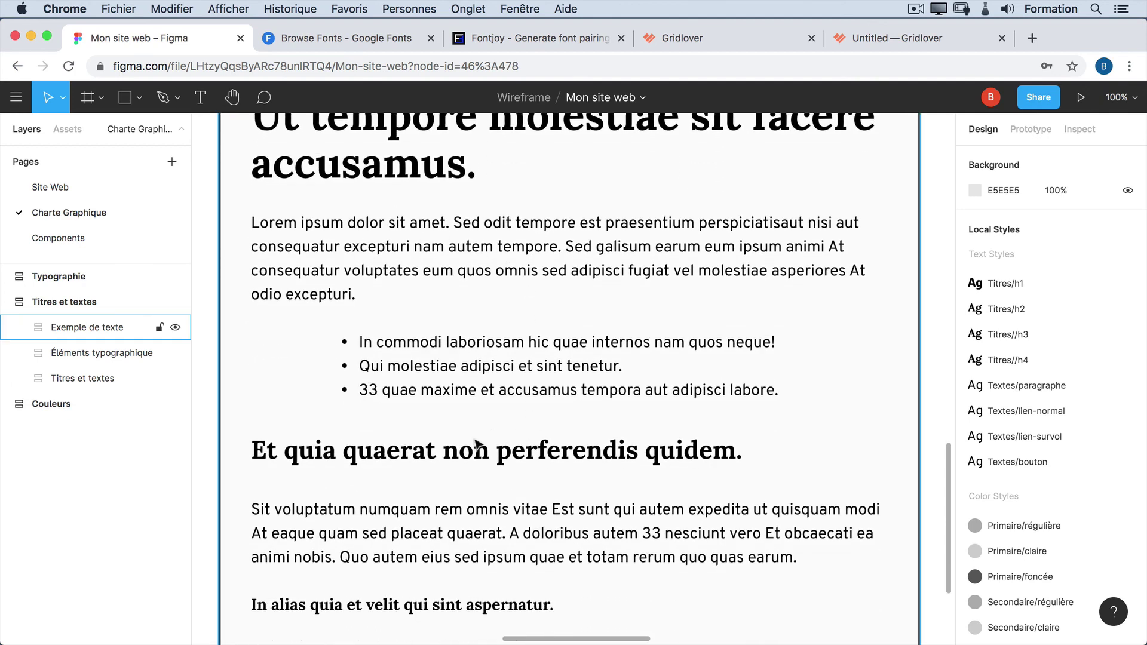
pyautogui.scroll(-5, 526, 430)
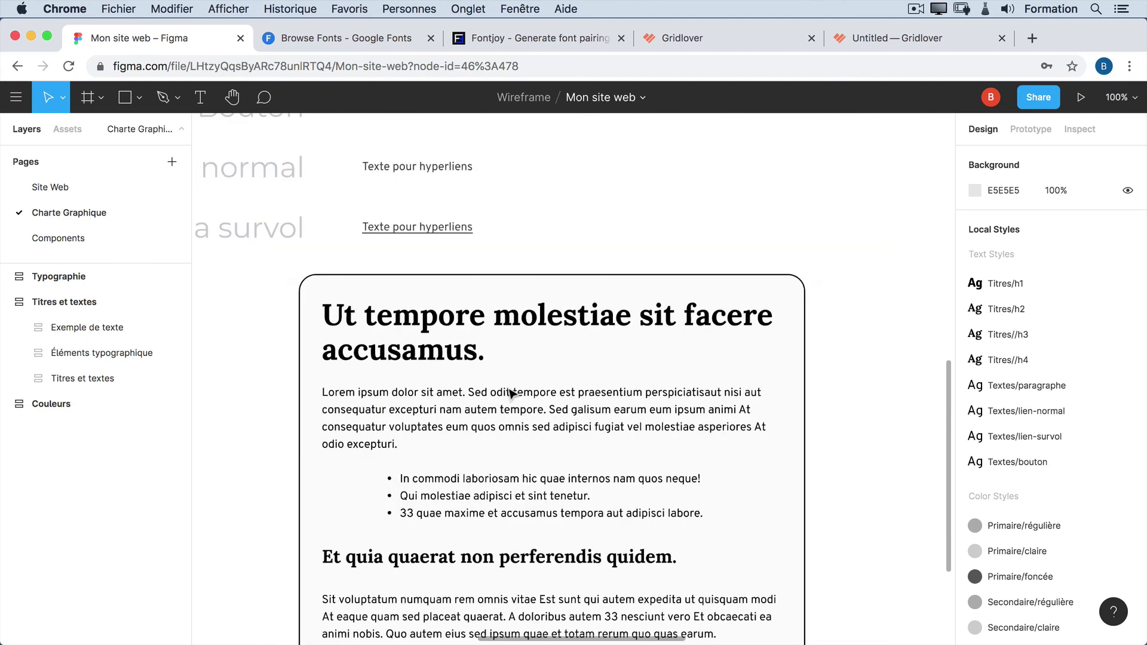
pyautogui.scroll(-5, 511, 392)
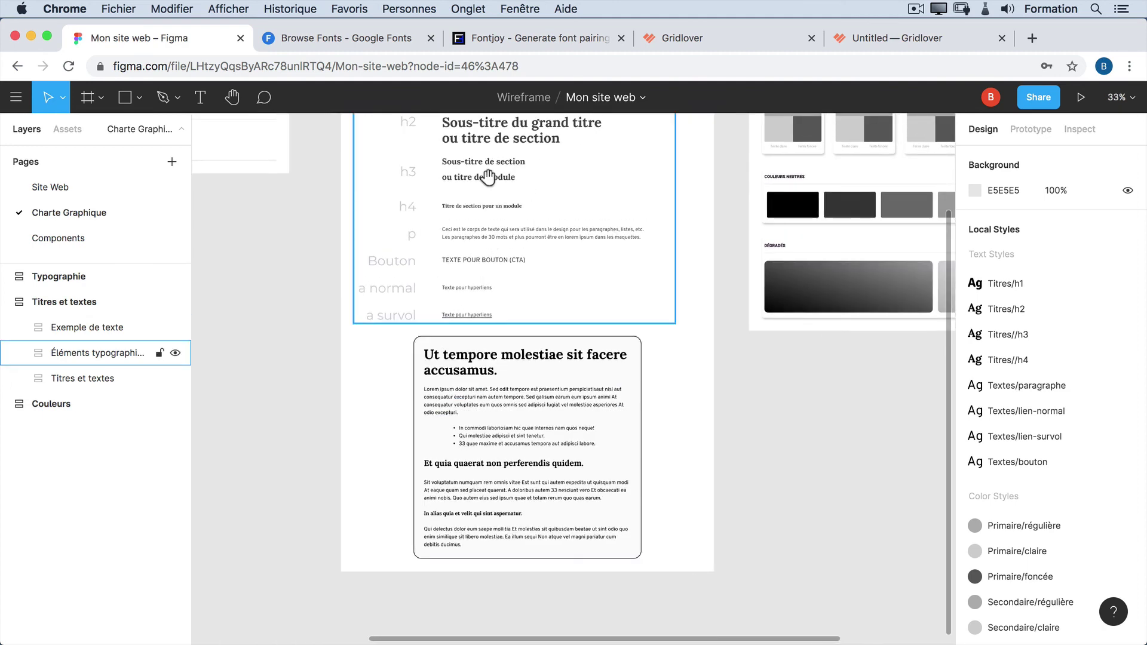
pyautogui.moveTo(488, 177); pyautogui.dragTo(514, 366)
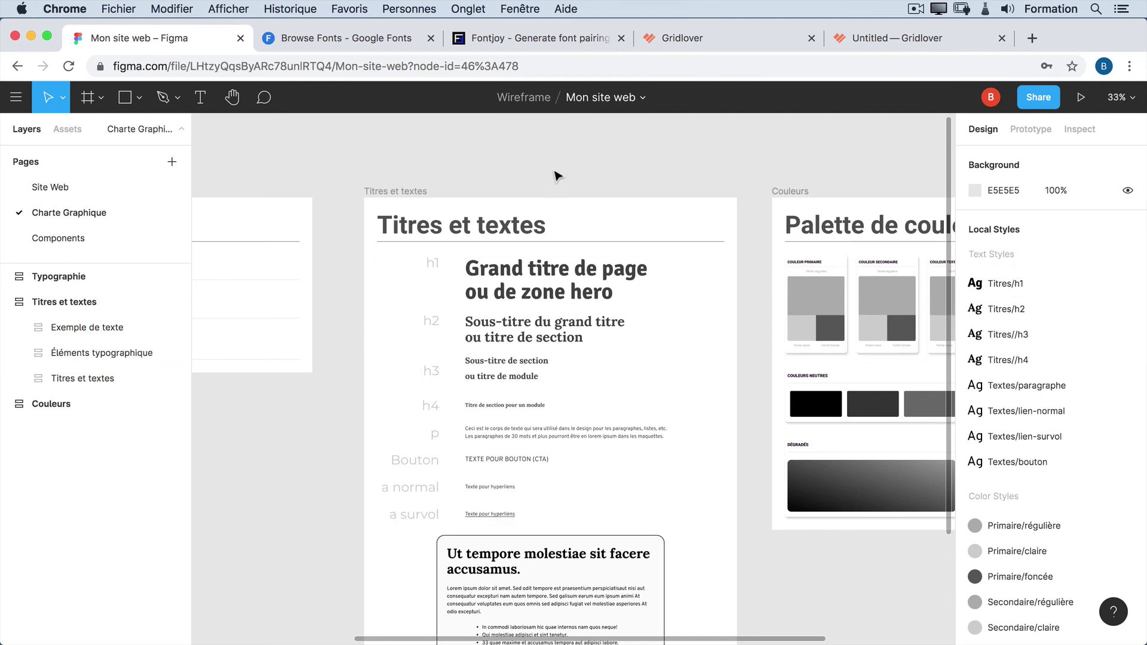
pyautogui.scroll(-3, 567, 342)
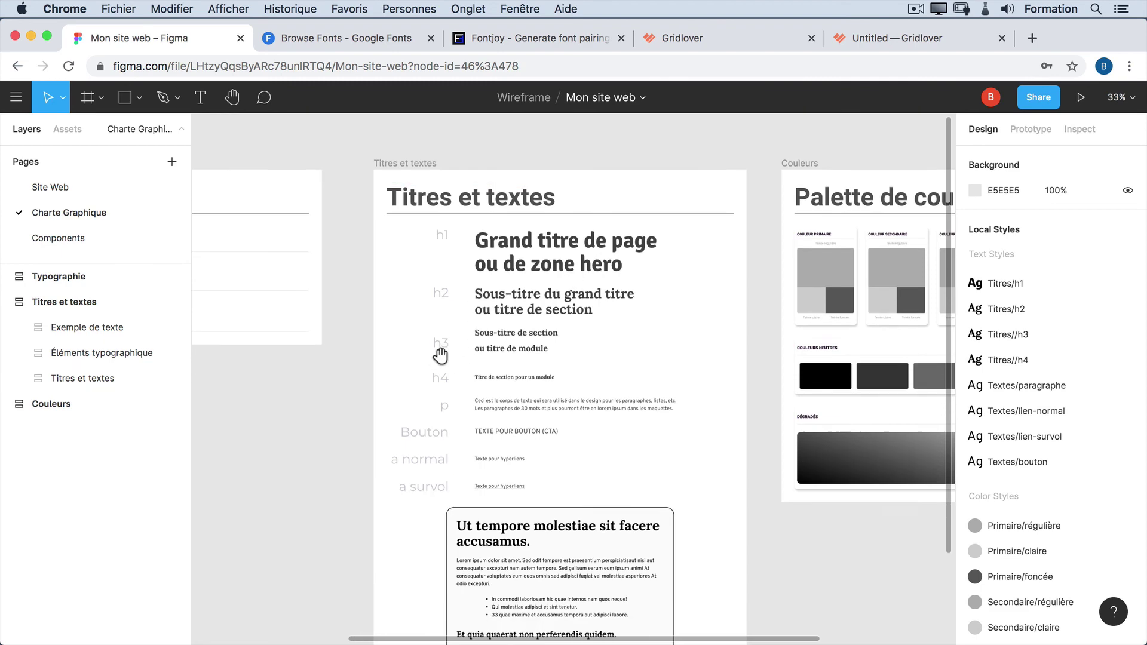